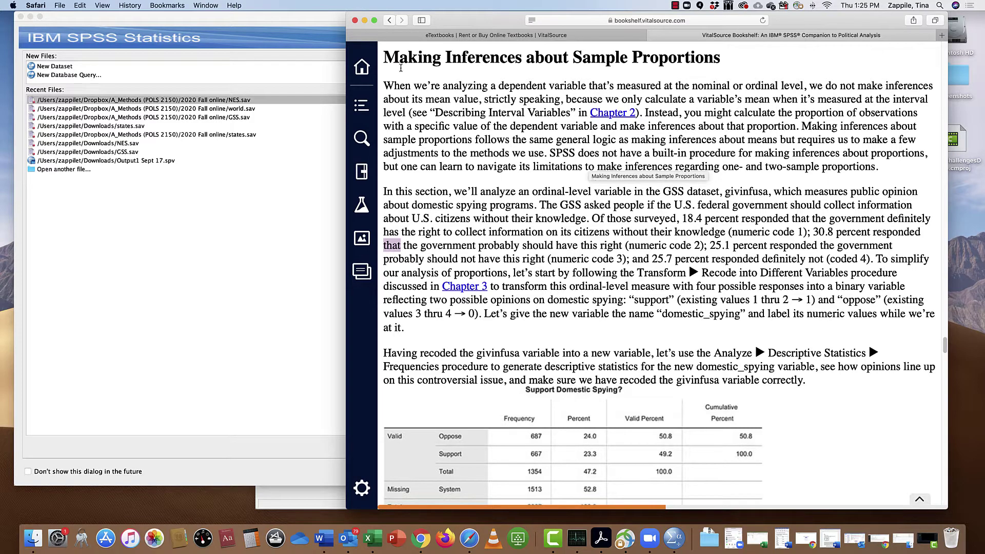
# Step: Read the textbook introduction on making inferences about sample proportions and highlight the mention of the GSS variable givinfusa
pyautogui.moveTo(385, 59); pyautogui.dragTo(724, 63)
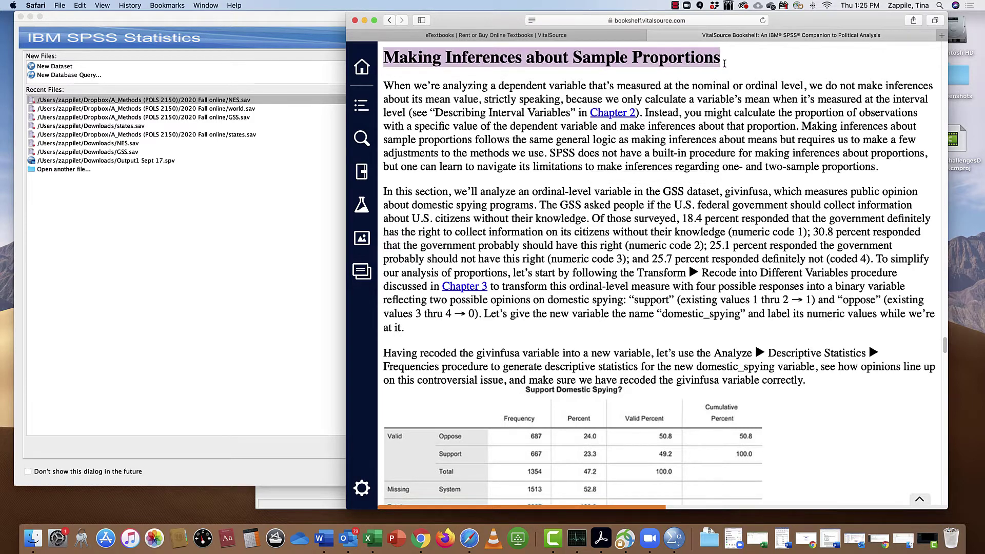
pyautogui.click(645, 187)
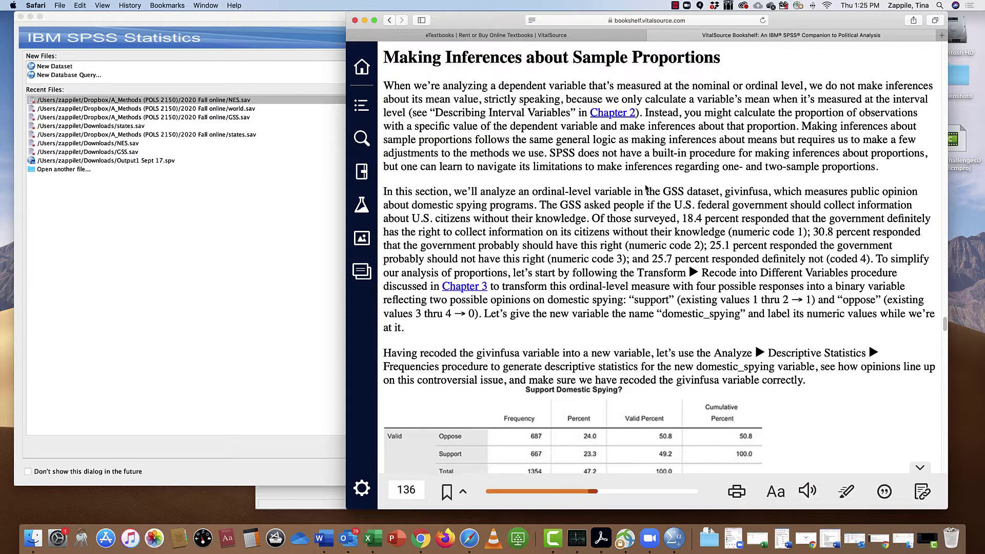
pyautogui.scroll(1, 645, 187)
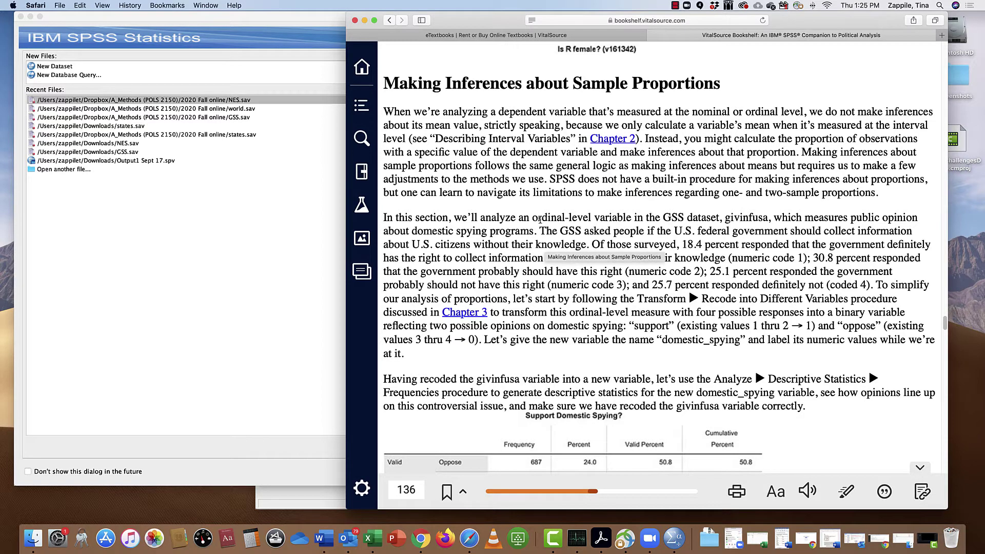
pyautogui.moveTo(532, 217); pyautogui.dragTo(768, 218)
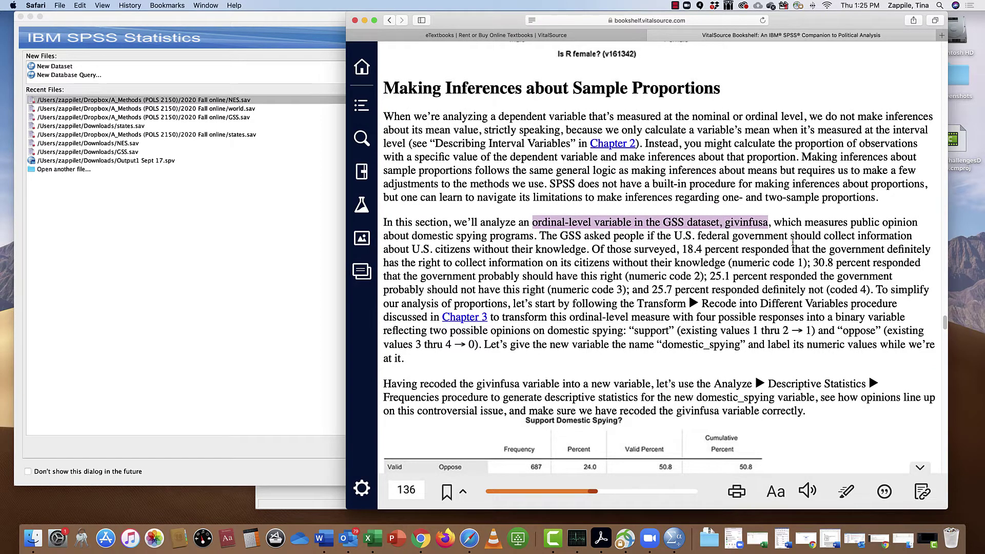
# Step: Switch to SPSS Statistics, open the recent GSS.sav dataset from the 2020 Fall online folder, and move its data window aside
pyautogui.click(156, 201)
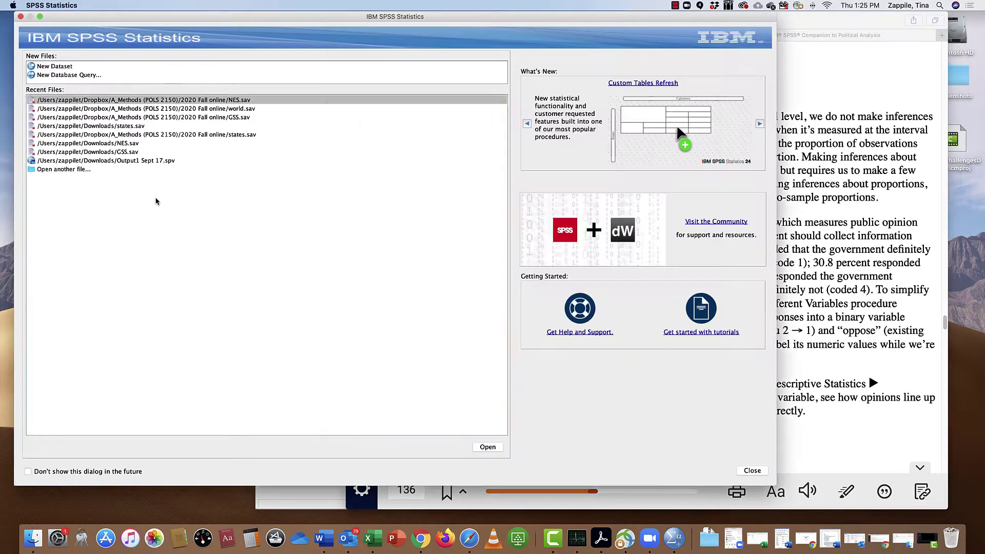
pyautogui.click(156, 201)
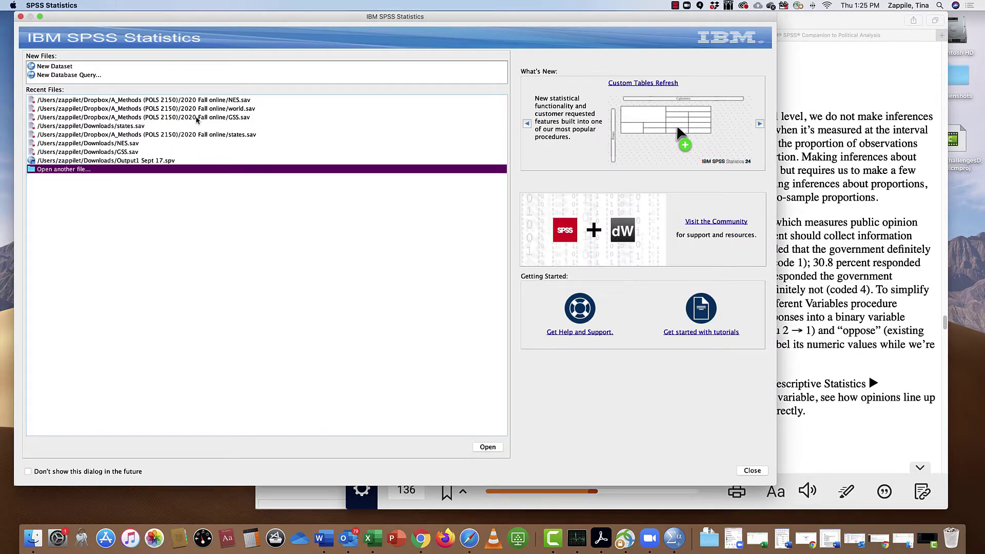
pyautogui.doubleClick(196, 120)
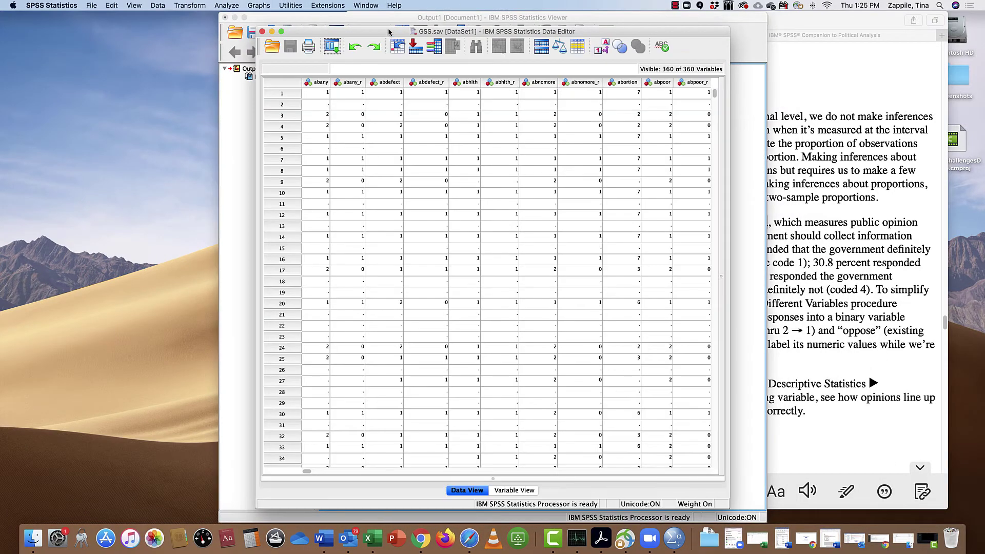
pyautogui.moveTo(388, 32); pyautogui.dragTo(229, 17)
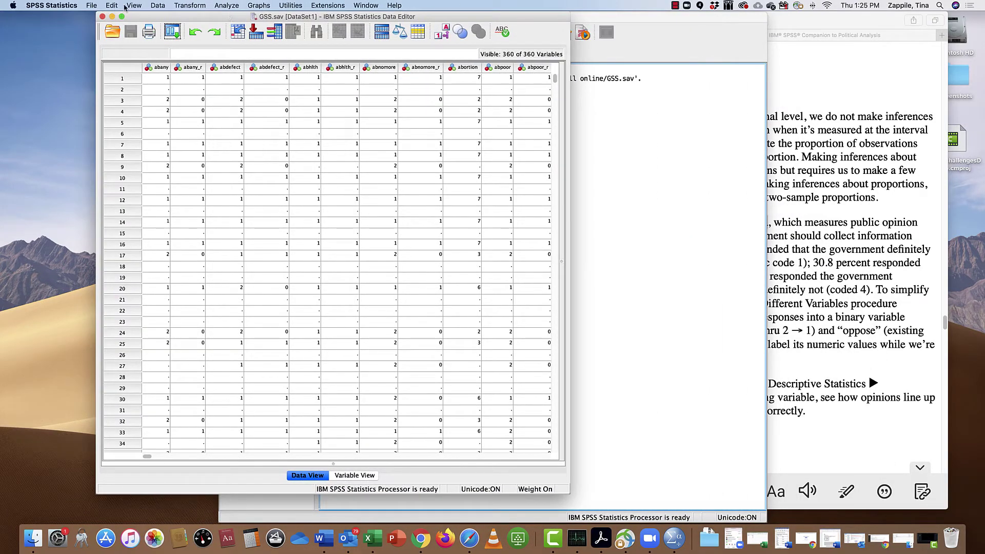
pyautogui.moveTo(197, 19); pyautogui.dragTo(151, 18)
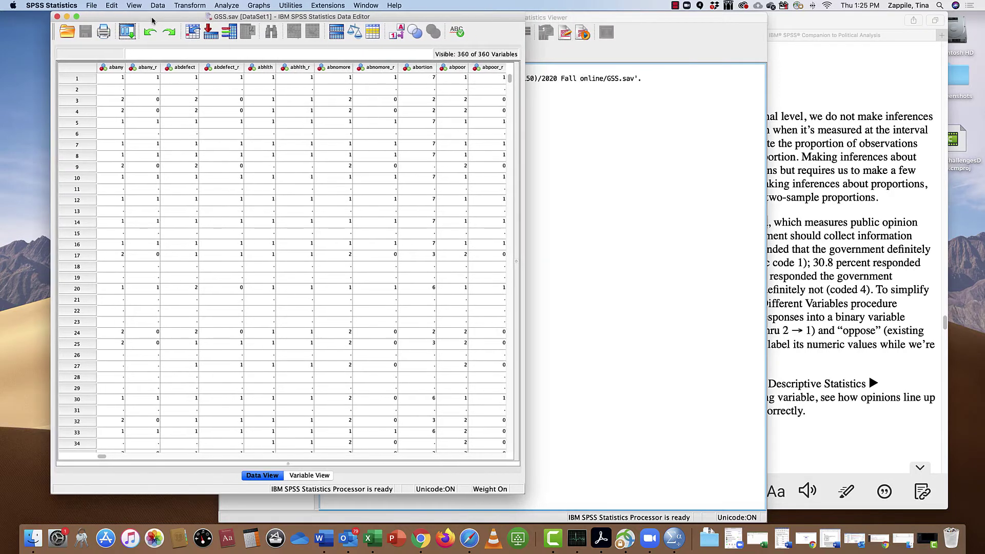
# Step: Weight the GSS cases with wtss as the frequency variable
pyautogui.click(157, 6)
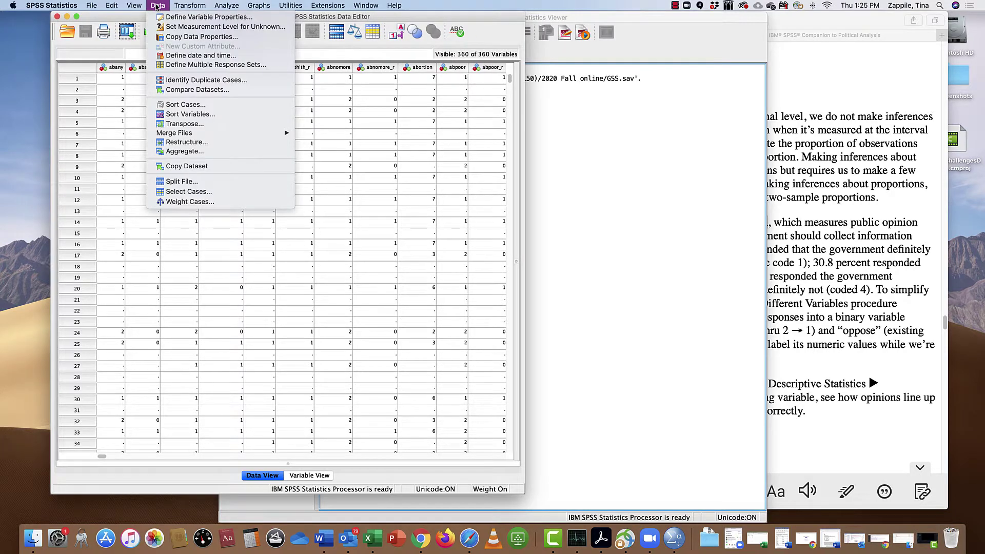
pyautogui.click(215, 201)
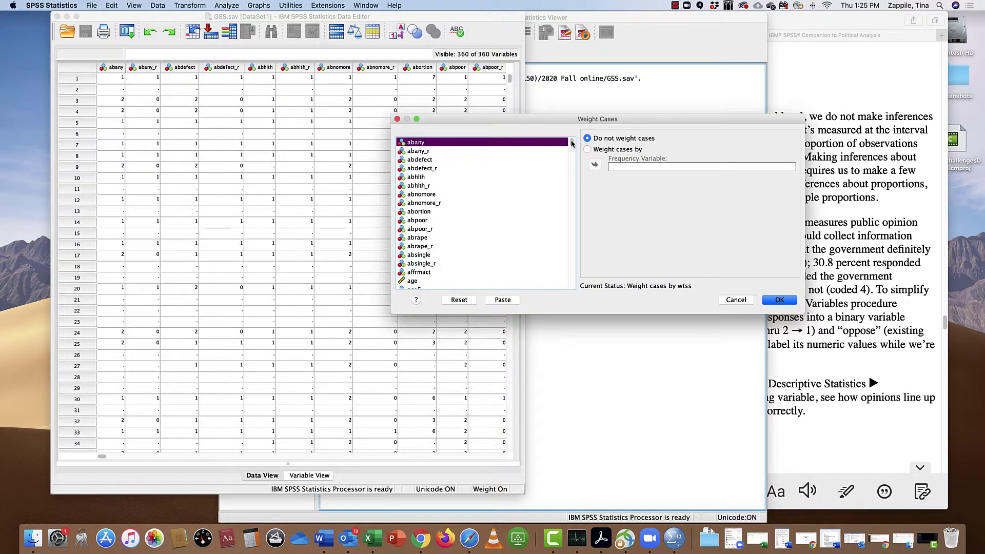
pyautogui.moveTo(571, 145); pyautogui.dragTo(590, 292)
pyautogui.click(429, 216)
pyautogui.click(588, 149)
pyautogui.click(436, 215)
pyautogui.click(594, 165)
pyautogui.click(779, 300)
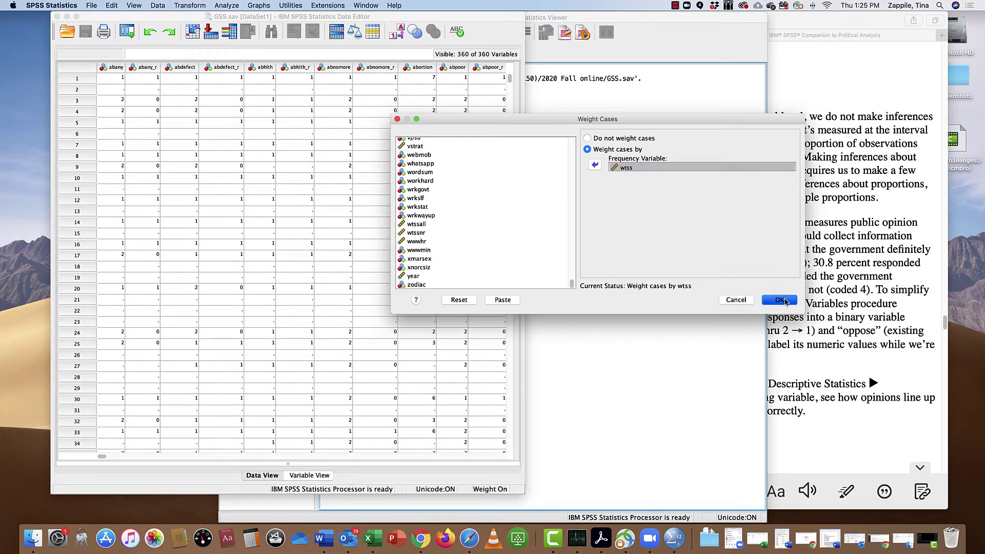
# Step: Confirm the program options with variable lists showing names in alphabetical order, and move the data window aside
pyautogui.click(110, 31)
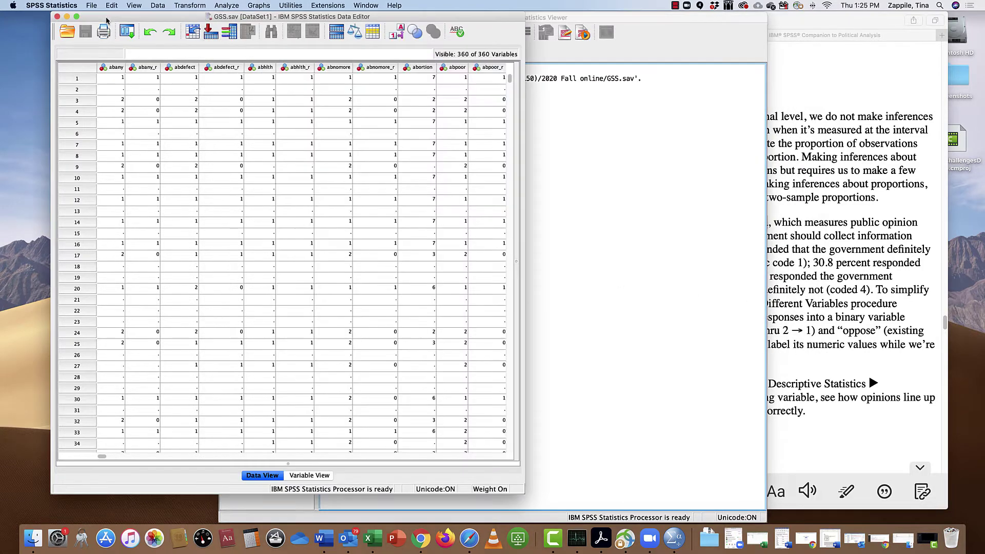
pyautogui.click(112, 5)
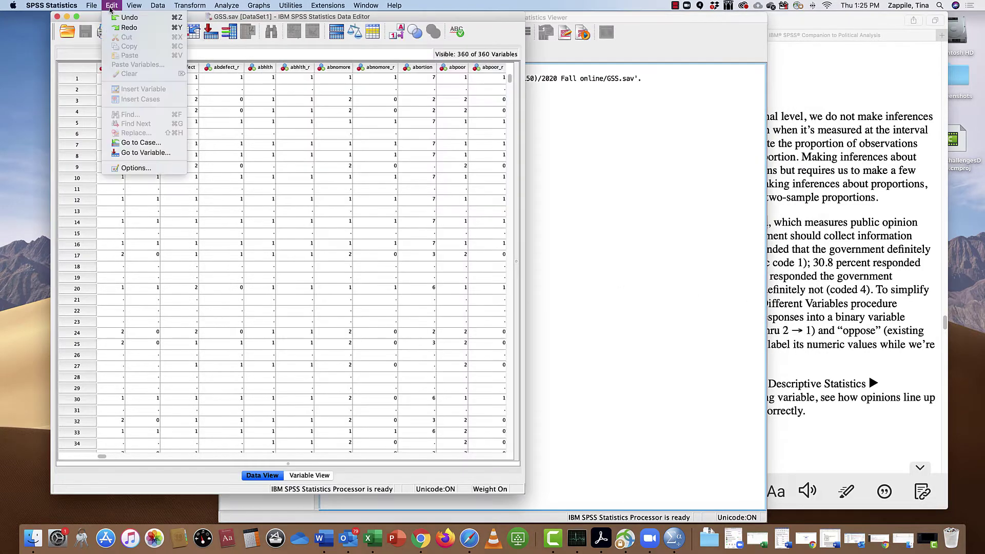
pyautogui.click(136, 168)
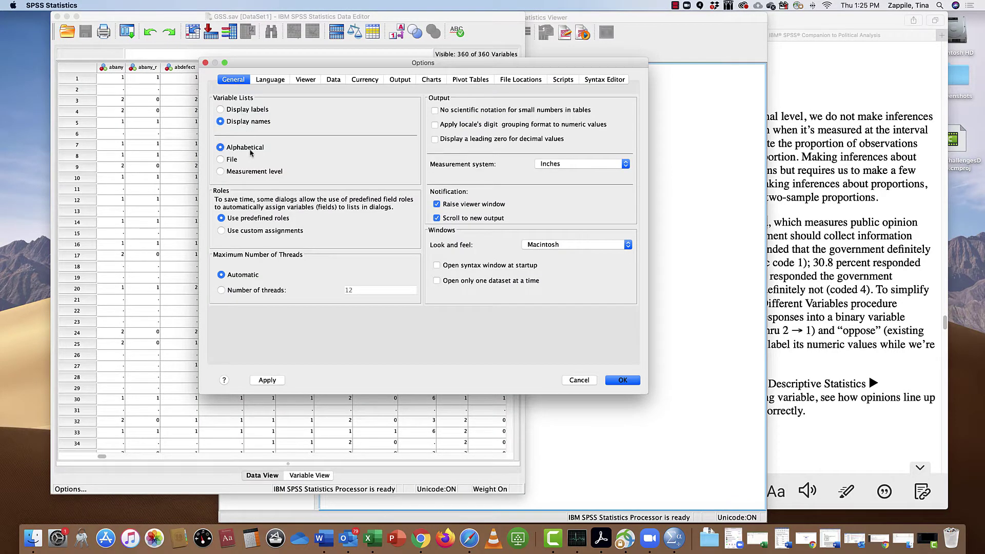
pyautogui.click(623, 381)
pyautogui.click(539, 248)
pyautogui.moveTo(131, 18); pyautogui.dragTo(88, 20)
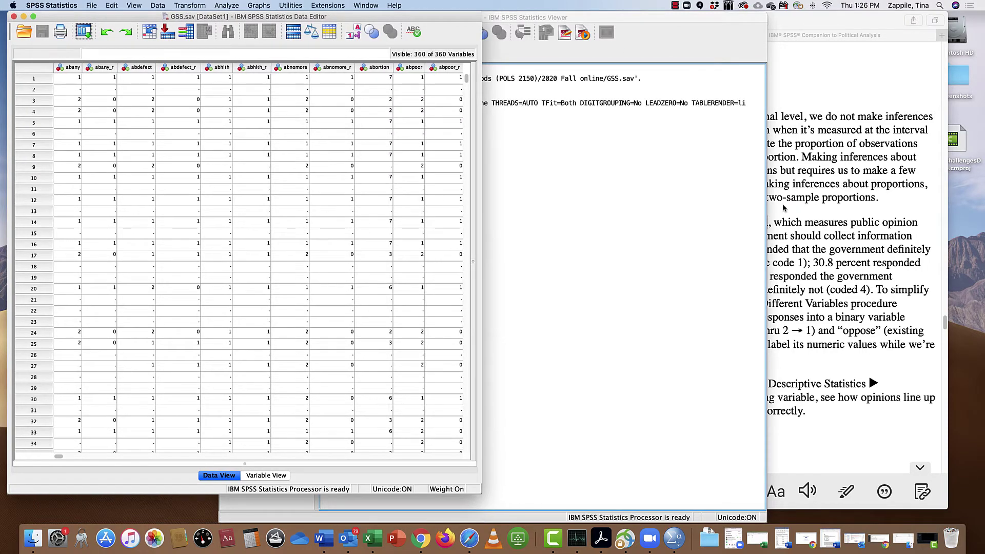
# Step: Switch to the textbook in Safari and examine the instructions for recoding givinfusa into a binary support/oppose variable
pyautogui.click(807, 215)
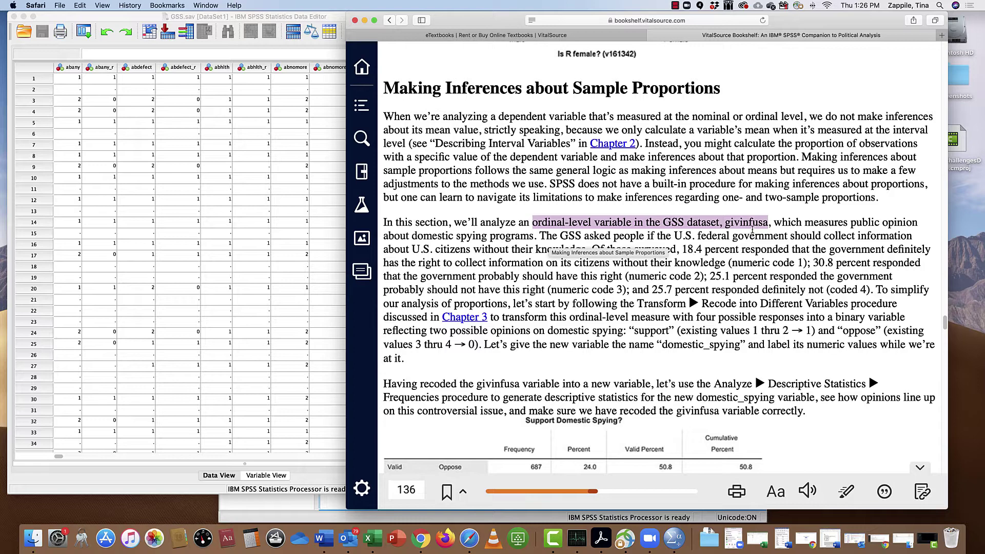
pyautogui.scroll(-1, 752, 229)
pyautogui.scroll(-3, 751, 230)
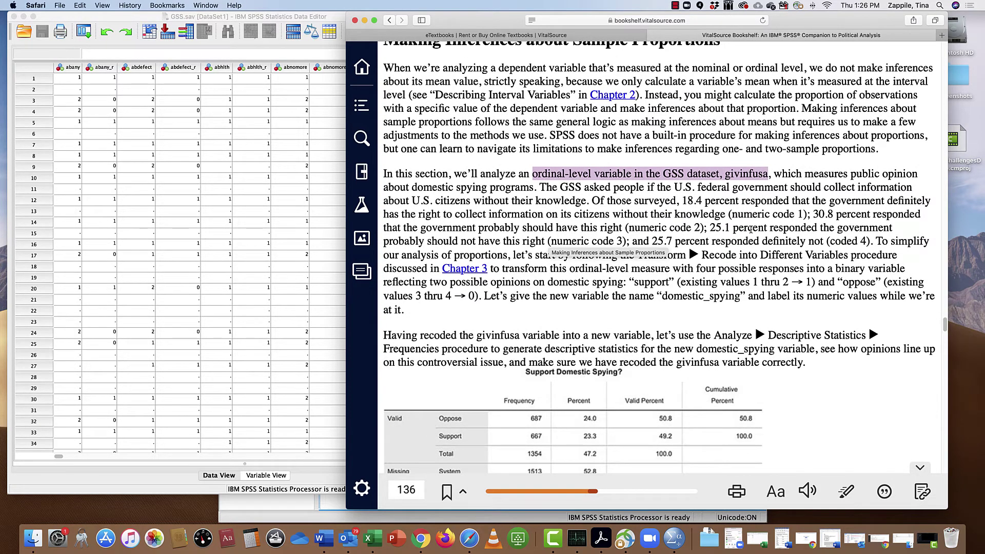
pyautogui.scroll(-1, 751, 230)
pyautogui.scroll(-1, 751, 229)
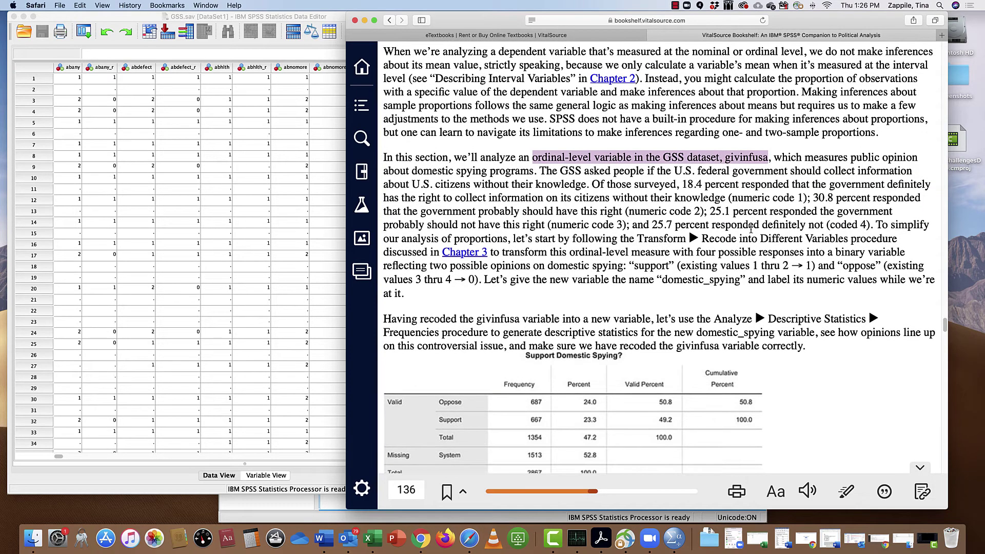
pyautogui.scroll(-3, 751, 229)
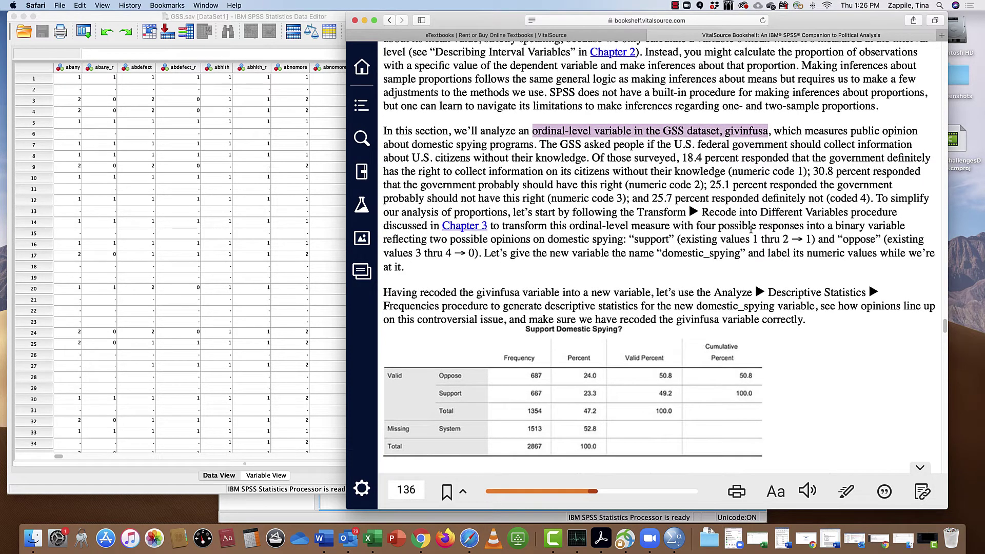
pyautogui.moveTo(638, 212); pyautogui.dragTo(847, 215)
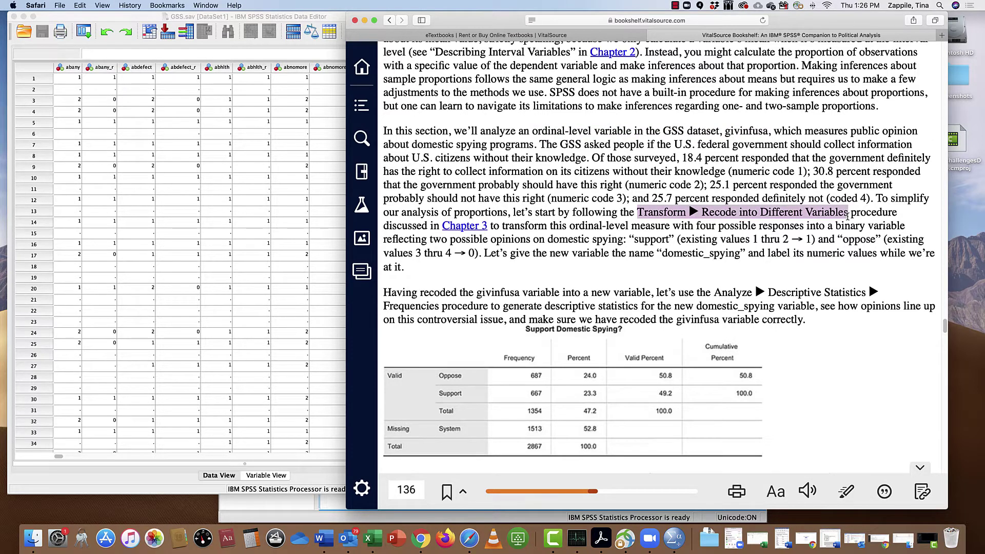
pyautogui.moveTo(848, 214); pyautogui.dragTo(482, 257)
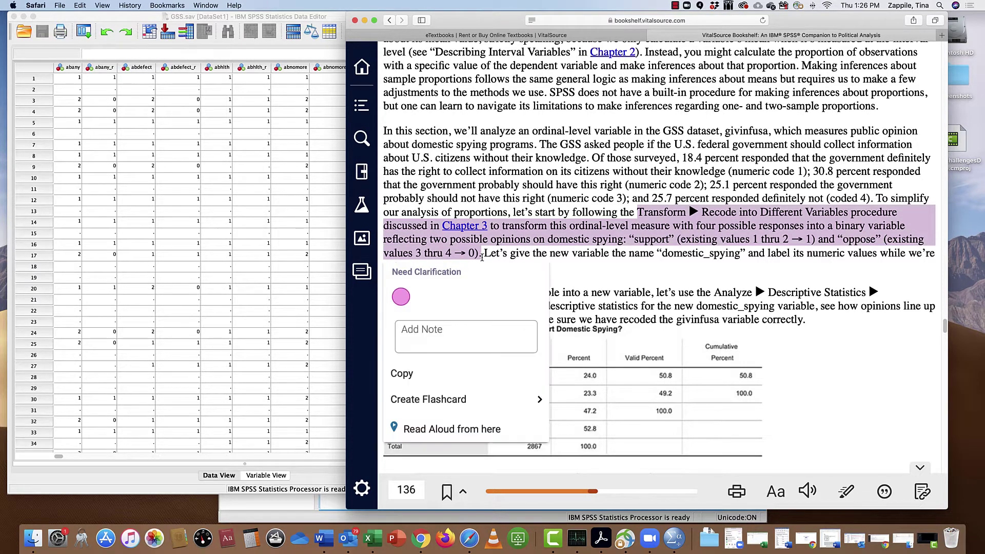
pyautogui.click(587, 277)
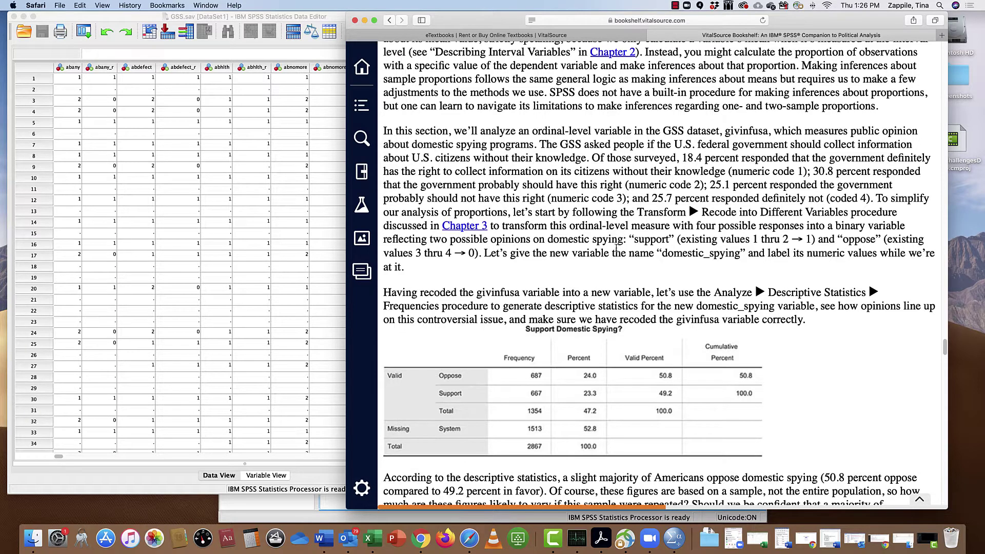
# Step: Switch to SPSS Statistics, start Recode into Different Variables on the GSS data, and arrange the windows beside the textbook
pyautogui.click(244, 157)
pyautogui.click(191, 6)
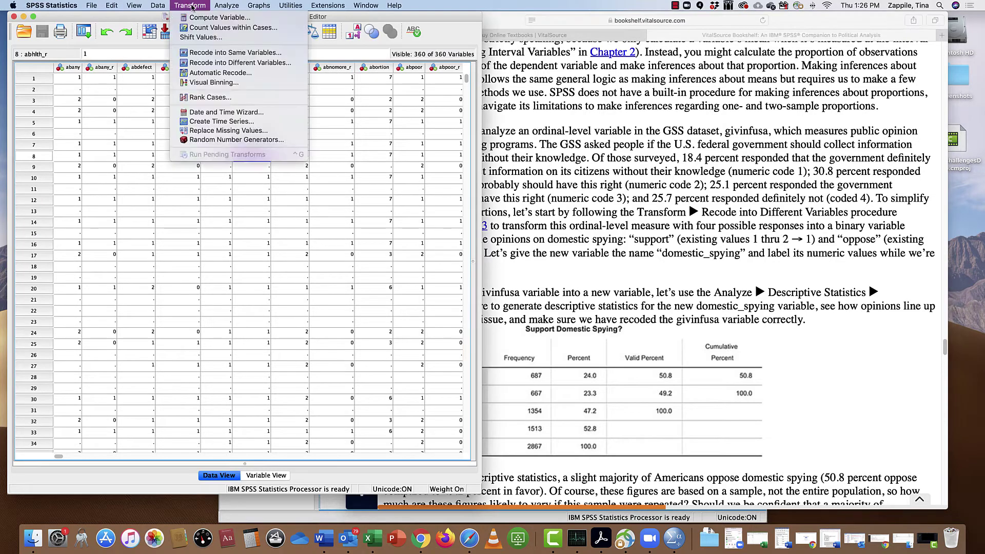
pyautogui.click(238, 62)
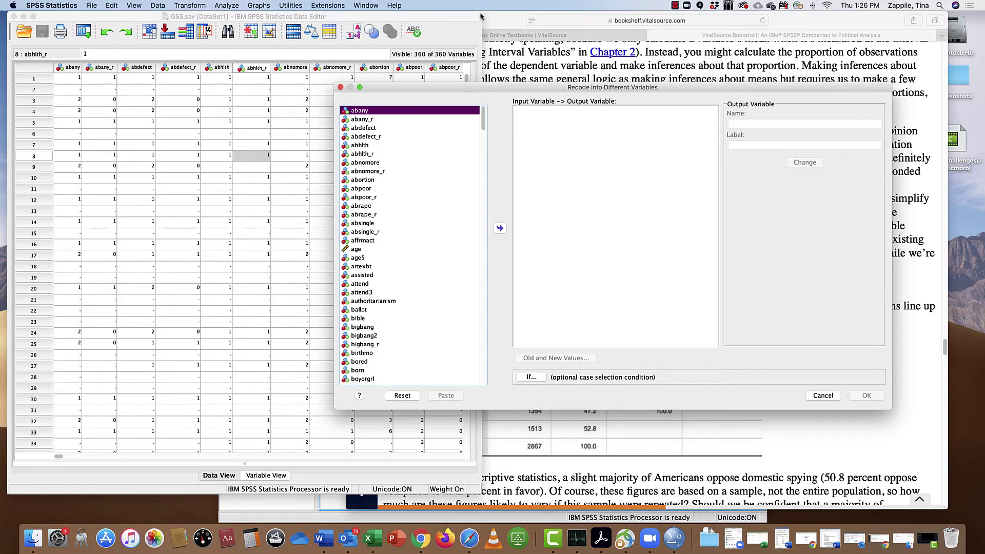
pyautogui.moveTo(482, 13); pyautogui.dragTo(264, 23)
pyautogui.moveTo(582, 87); pyautogui.dragTo(320, 34)
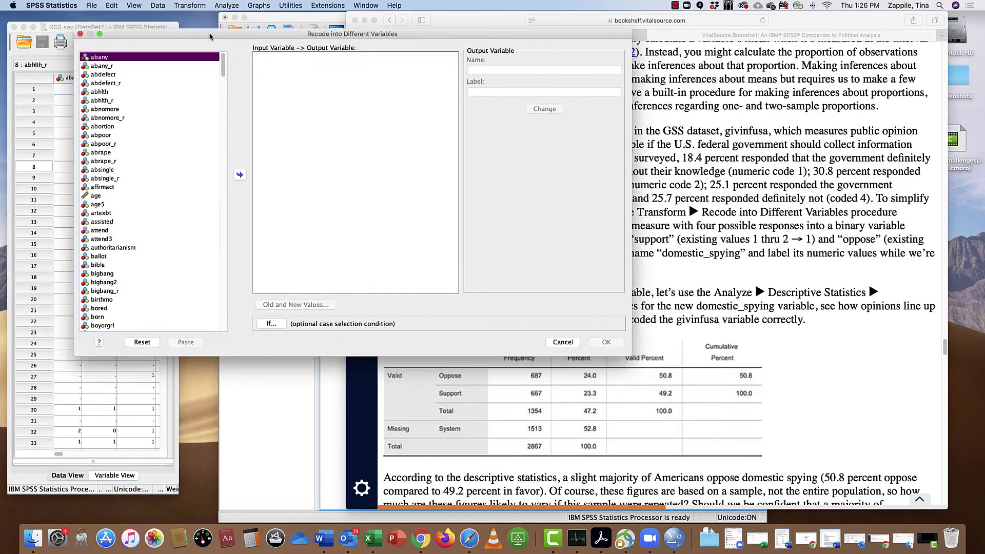
# Step: Switch to the textbook in Safari, move its window lower, and copy the new variable name domestic_spying
pyautogui.moveTo(466, 24); pyautogui.dragTo(464, 76)
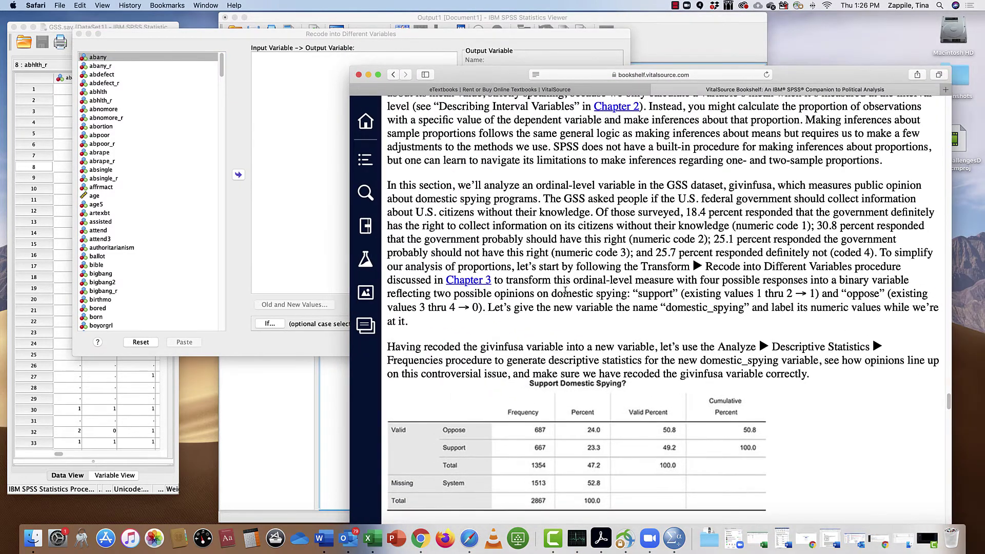
pyautogui.scroll(-1, 565, 290)
pyautogui.moveTo(668, 304); pyautogui.dragTo(745, 304)
pyautogui.press('super+c')
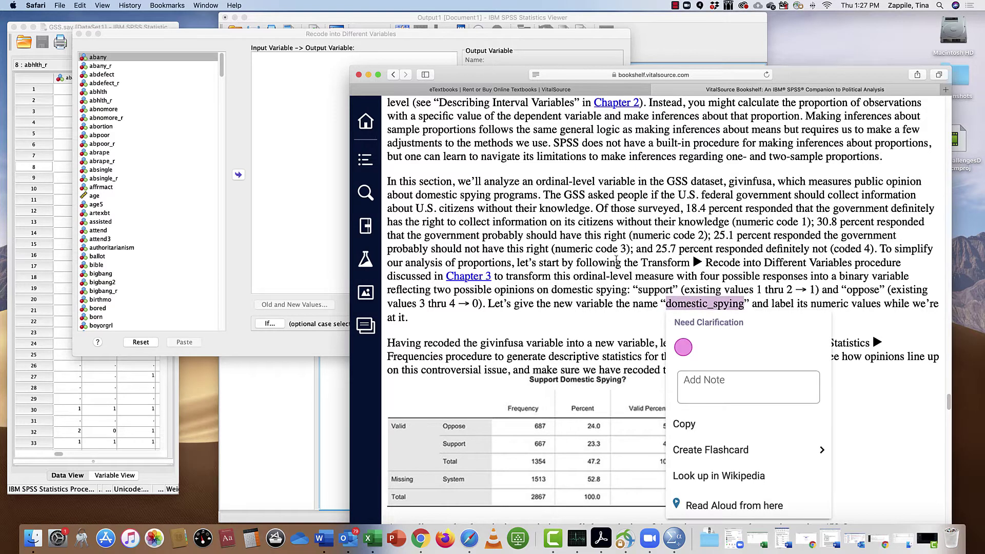
pyautogui.click(522, 310)
# Step: Return to the recode dialog, fit it beside the textbook, and add givinfusa as the variable to recode
pyautogui.click(278, 135)
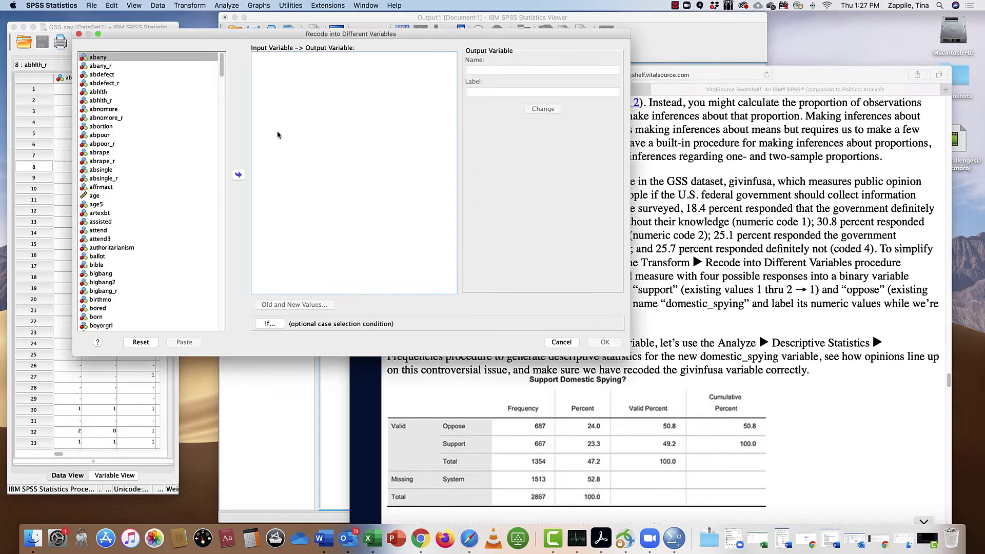
pyautogui.moveTo(534, 34); pyautogui.dragTo(492, 27)
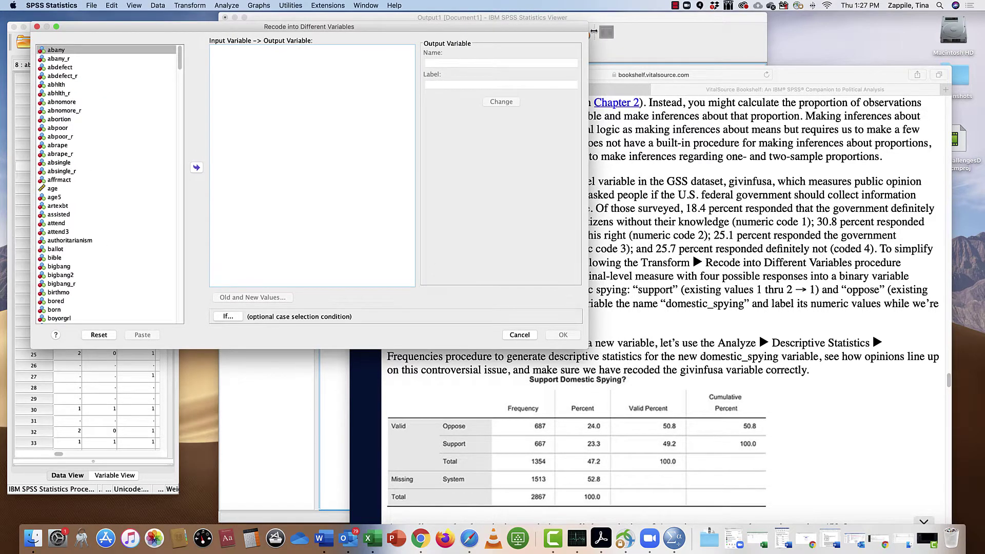
pyautogui.moveTo(586, 22); pyautogui.dragTo(374, 39)
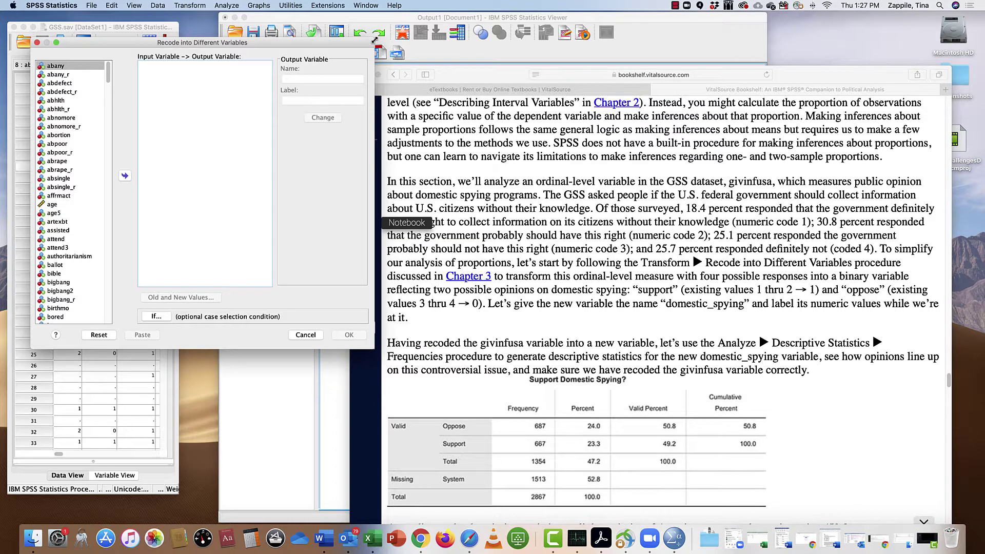
pyautogui.moveTo(374, 40); pyautogui.dragTo(527, 44)
pyautogui.moveTo(120, 155); pyautogui.dragTo(61, 97)
pyautogui.click(61, 98)
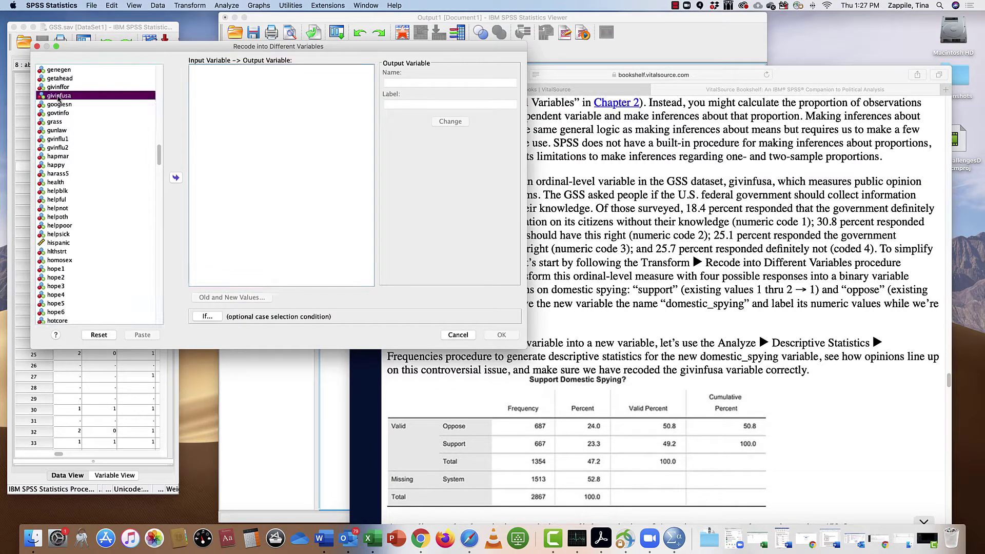
pyautogui.click(176, 178)
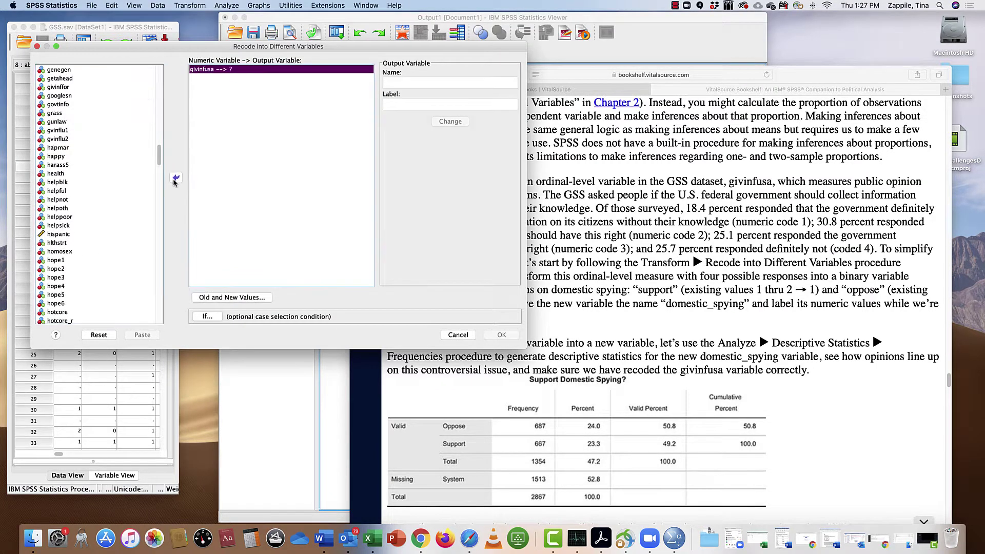
# Step: Enter domestic_spying as the output variable's name and shift the recode dialog to uncover more of the textbook
pyautogui.click(420, 82)
pyautogui.press('super+v')
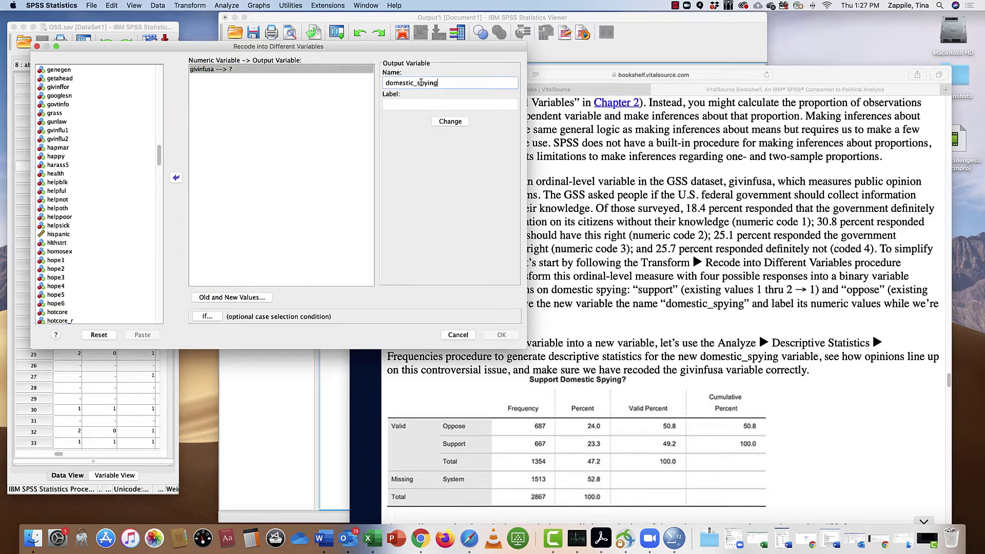
pyautogui.moveTo(460, 50); pyautogui.dragTo(420, 37)
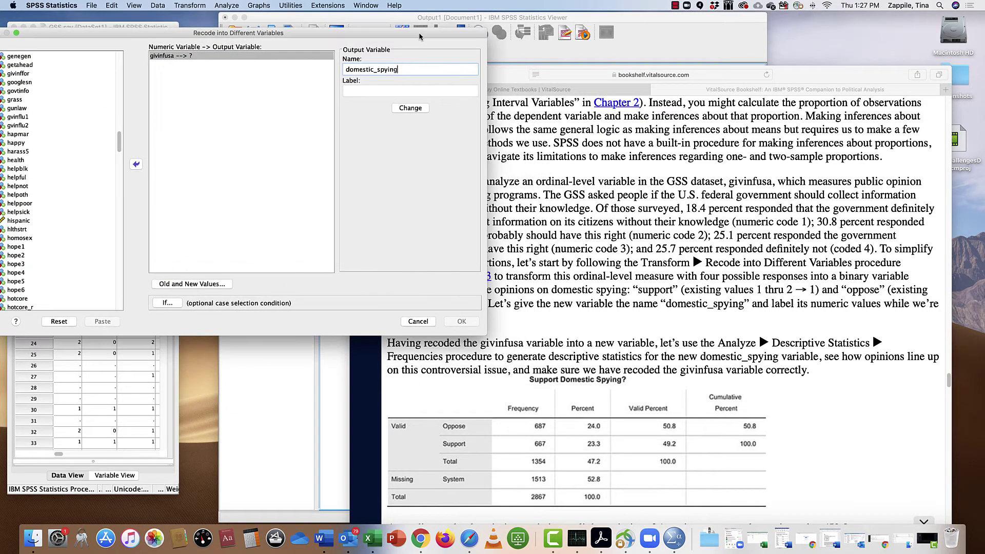
# Step: Copy the textbook's 'support' and 'oppose' coding description from Safari into the SPSS output variable's label and apply the domestic_spying name and label
pyautogui.click(638, 291)
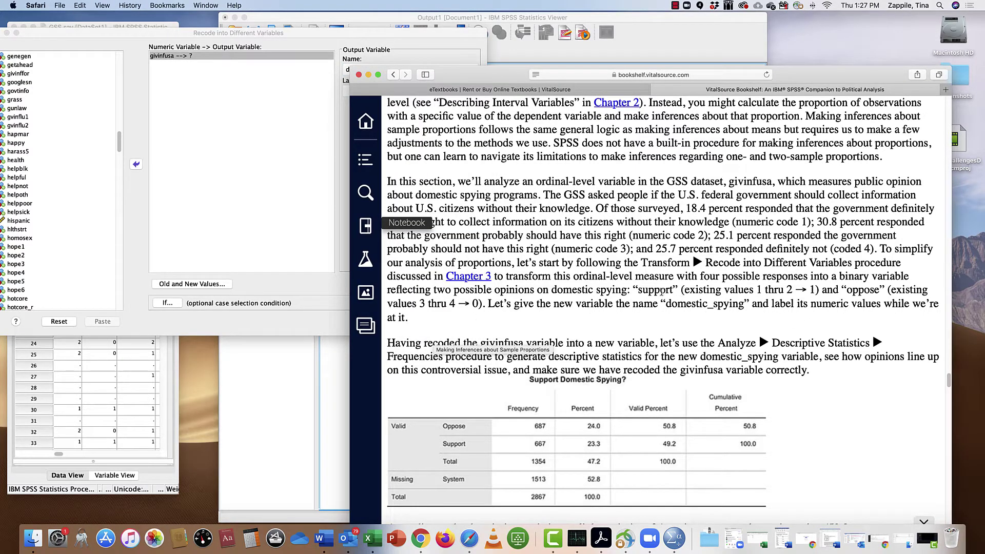
pyautogui.moveTo(633, 291); pyautogui.dragTo(483, 306)
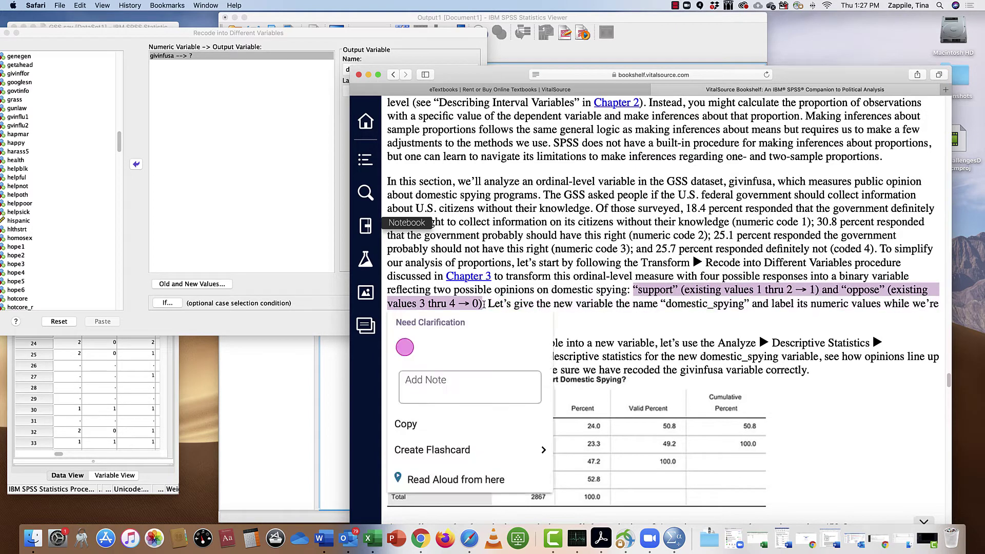
pyautogui.click(373, 91)
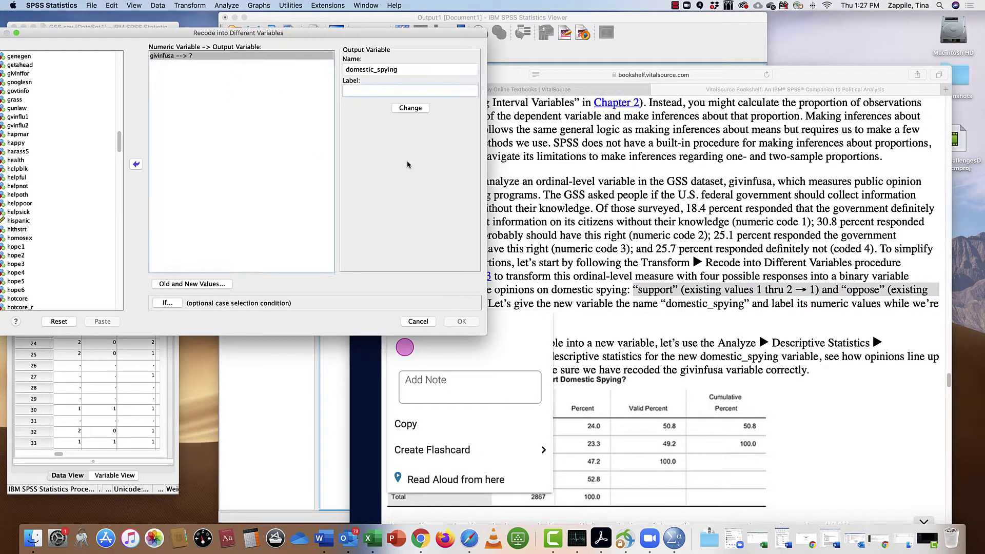
pyautogui.press('super+v')
pyautogui.click(405, 108)
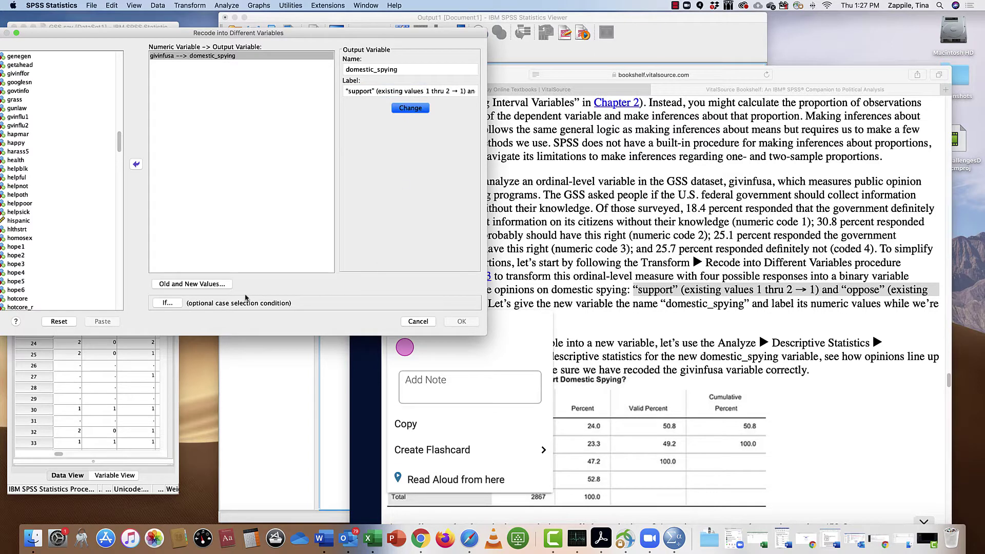
# Step: Start defining the old and new values beside the textbook passage, recoding old values 1 and 2 to 1
pyautogui.click(195, 285)
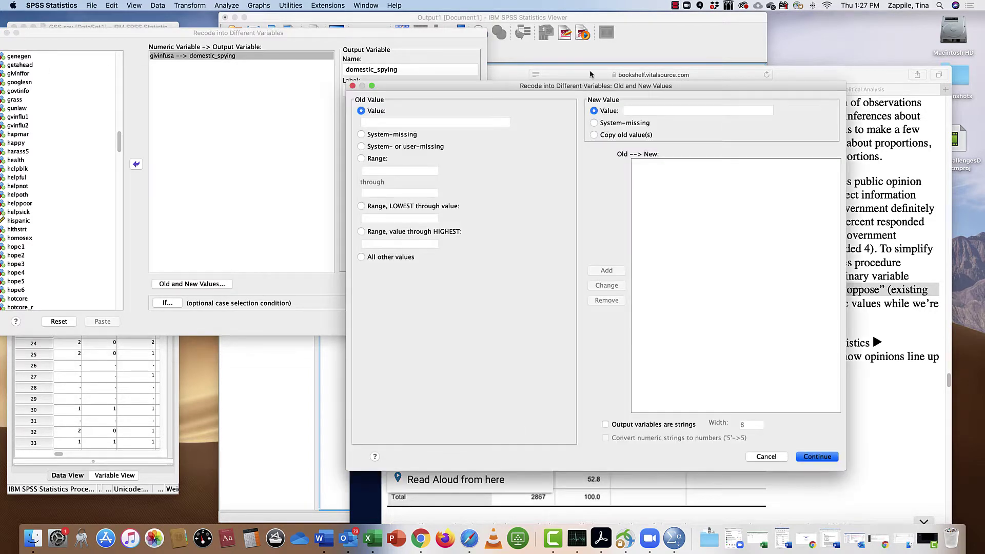
pyautogui.moveTo(598, 93); pyautogui.dragTo(309, 31)
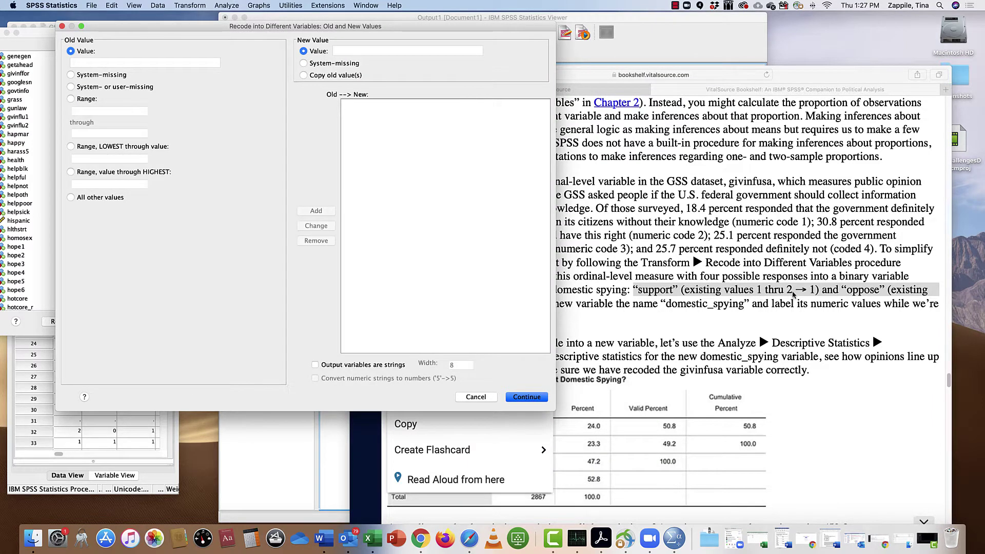
pyautogui.click(97, 60)
pyautogui.write('1')
pyautogui.click(365, 49)
pyautogui.write('1')
pyautogui.click(316, 211)
pyautogui.click(96, 63)
pyautogui.write('2')
pyautogui.click(359, 49)
pyautogui.write('1')
pyautogui.click(316, 211)
pyautogui.moveTo(212, 30); pyautogui.dragTo(215, 20)
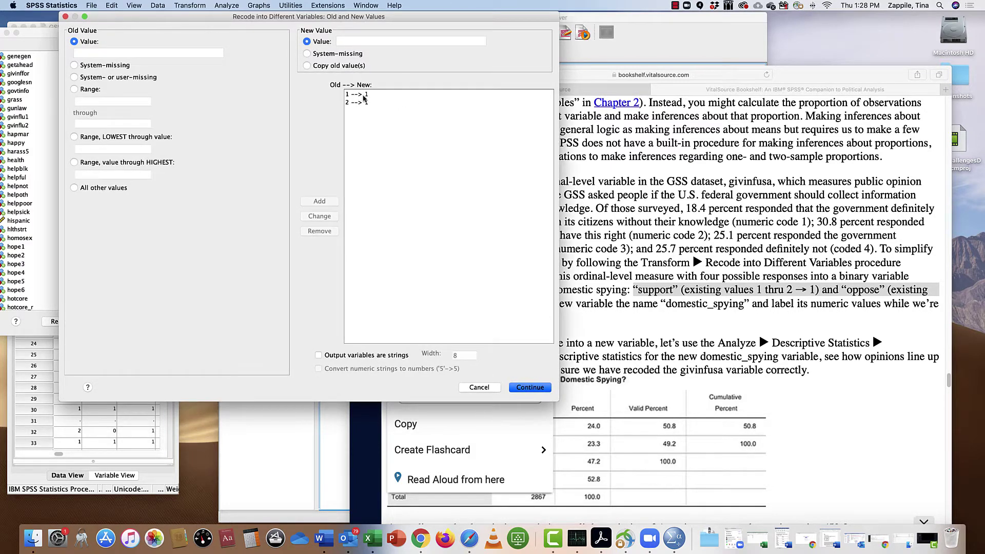
# Step: Check the 'oppose' coding in the Safari textbook, then return to SPSS and recode old values 3 and 4 to 0
pyautogui.click(761, 290)
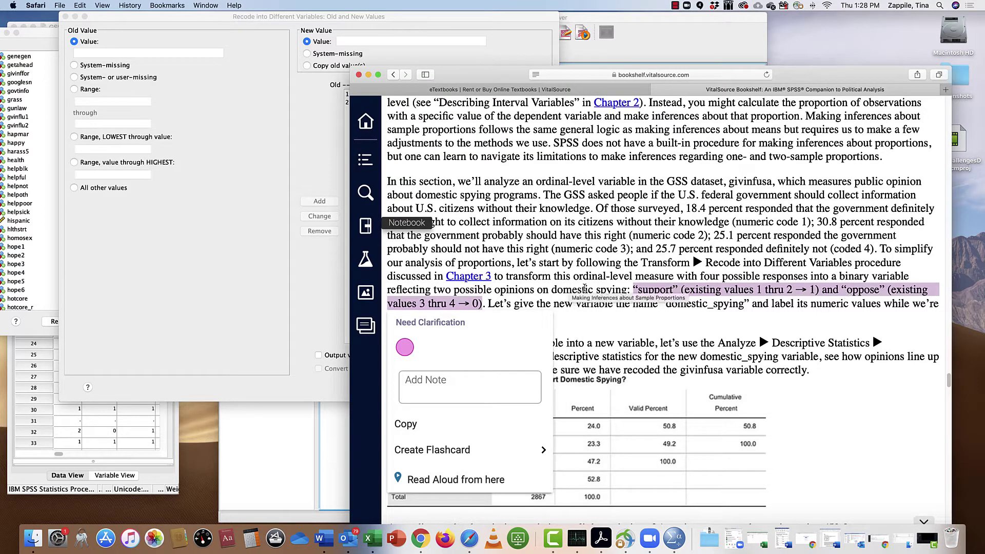
pyautogui.scroll(-1, 466, 303)
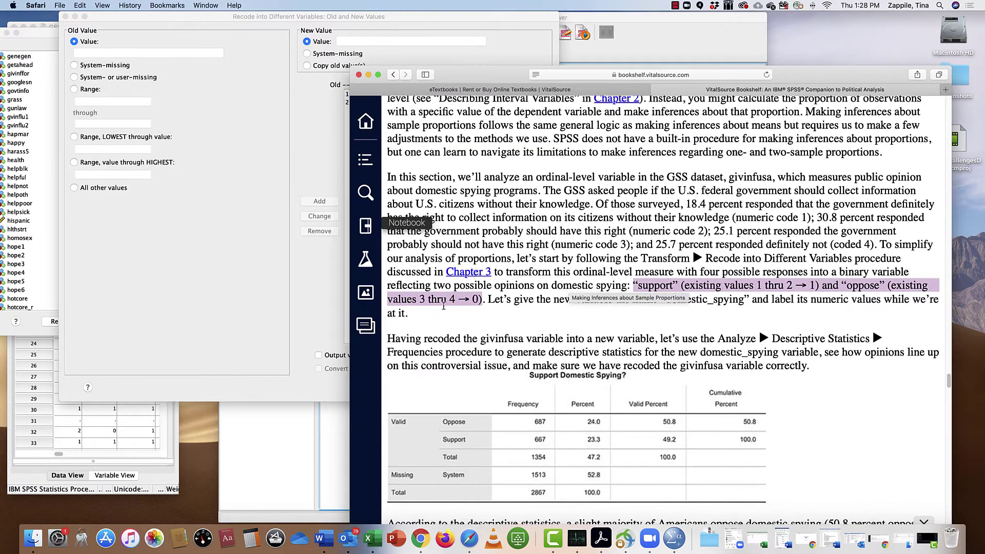
pyautogui.click(277, 157)
pyautogui.click(119, 53)
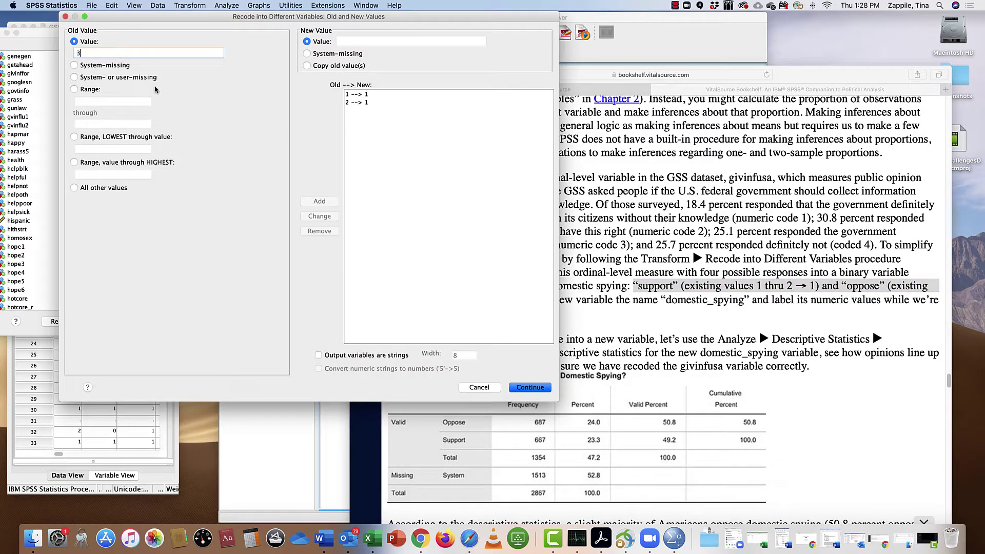
pyautogui.click(347, 41)
pyautogui.write('0')
pyautogui.click(321, 201)
pyautogui.click(160, 52)
pyautogui.write('4')
pyautogui.click(363, 44)
pyautogui.write('0')
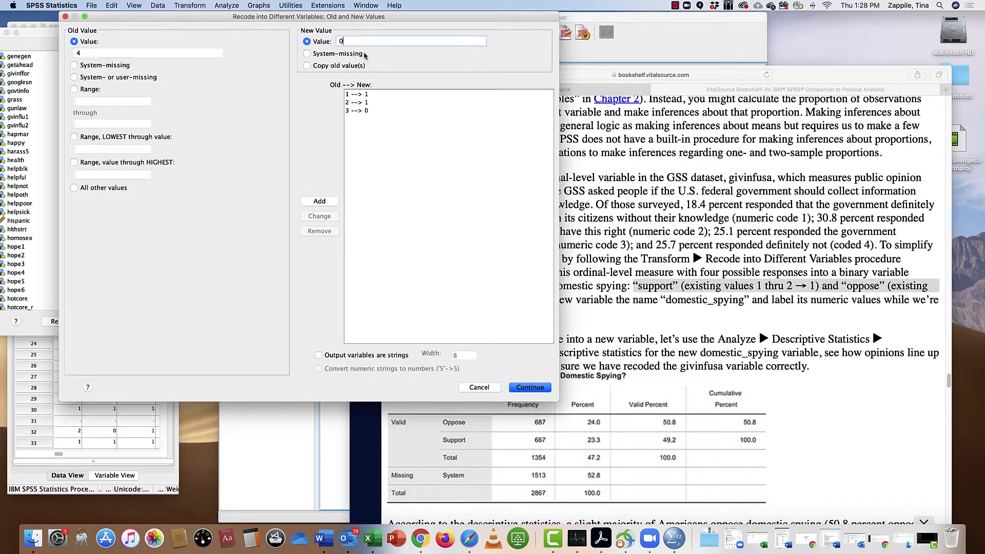
pyautogui.click(319, 201)
# Step: Recode system-missing and system- or user-missing values to system-missing, and accept the value mappings
pyautogui.moveTo(411, 16); pyautogui.dragTo(363, 21)
pyautogui.click(26, 65)
pyautogui.click(267, 55)
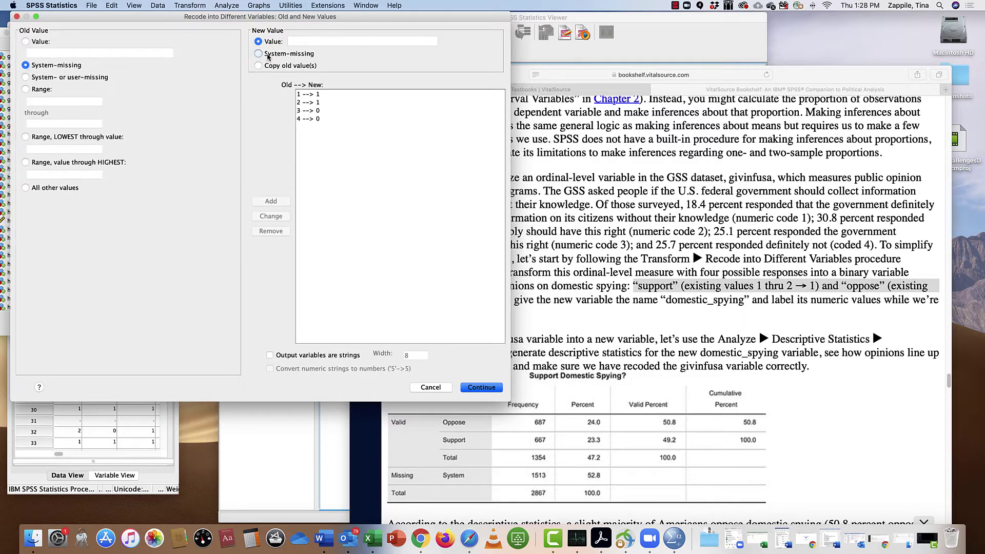
pyautogui.click(272, 204)
pyautogui.click(25, 77)
pyautogui.click(277, 203)
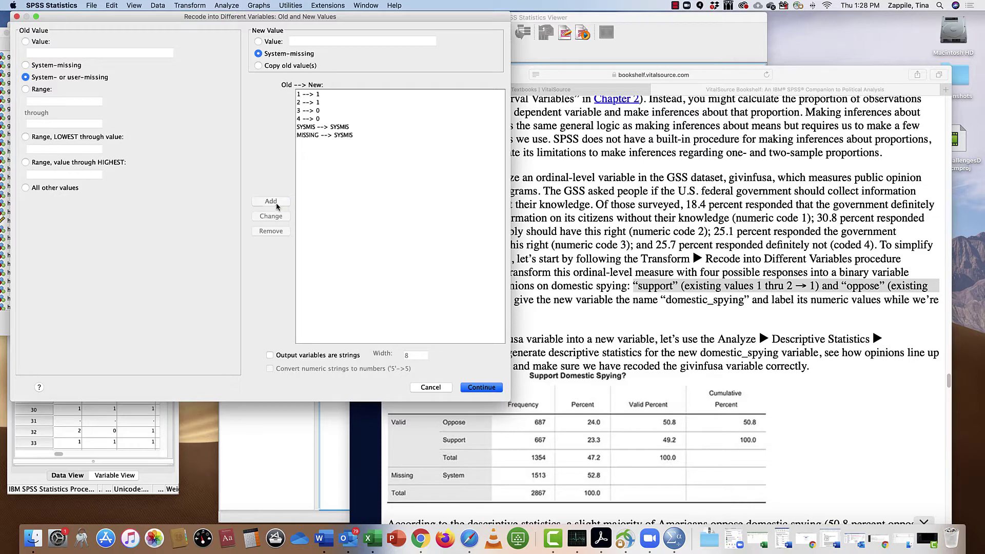
pyautogui.click(483, 387)
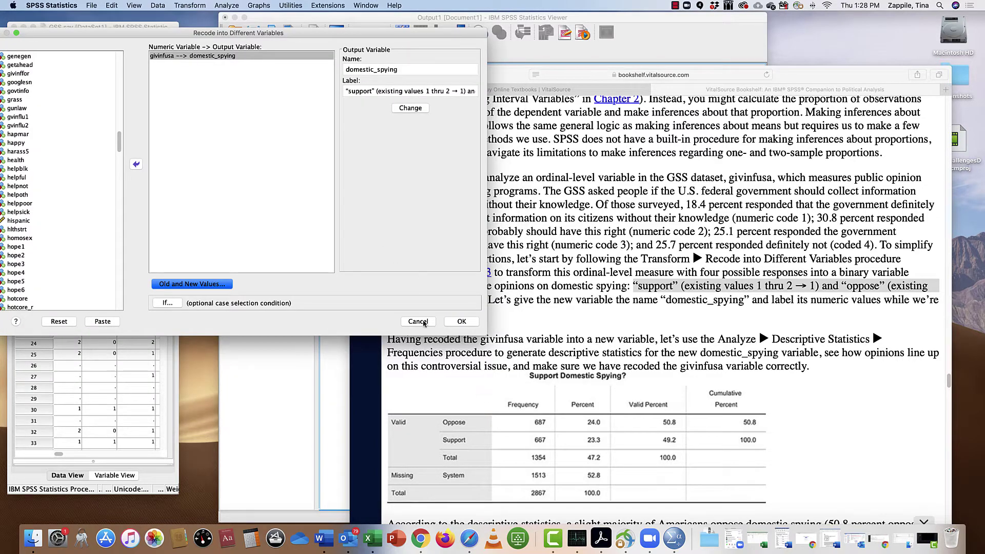
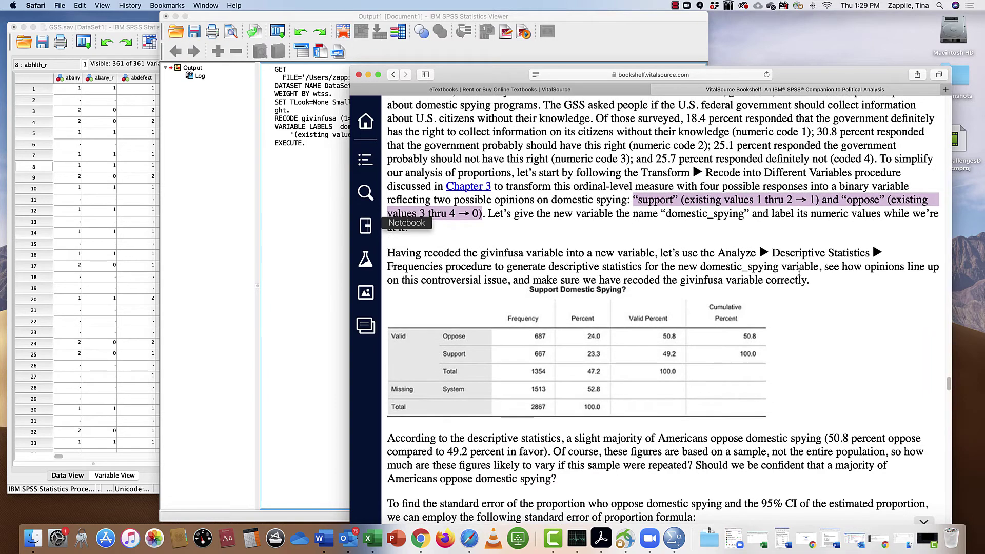
# Step: Arrange the SPSS Output Viewer and the Safari textbook side by side, and return to the textbook's Frequencies instructions for domestic_spying
pyautogui.scroll(-2, 692, 162)
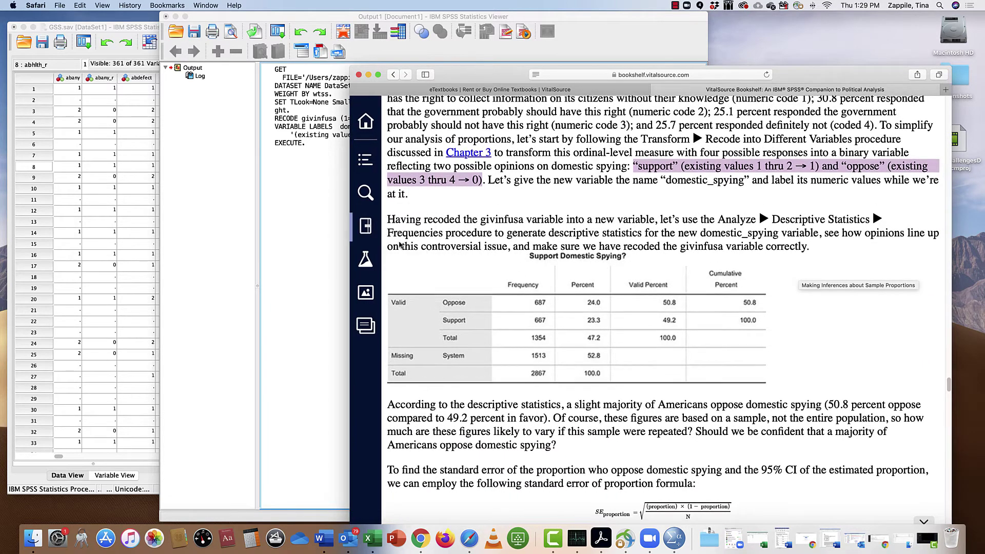
pyautogui.click(329, 226)
pyautogui.click(281, 7)
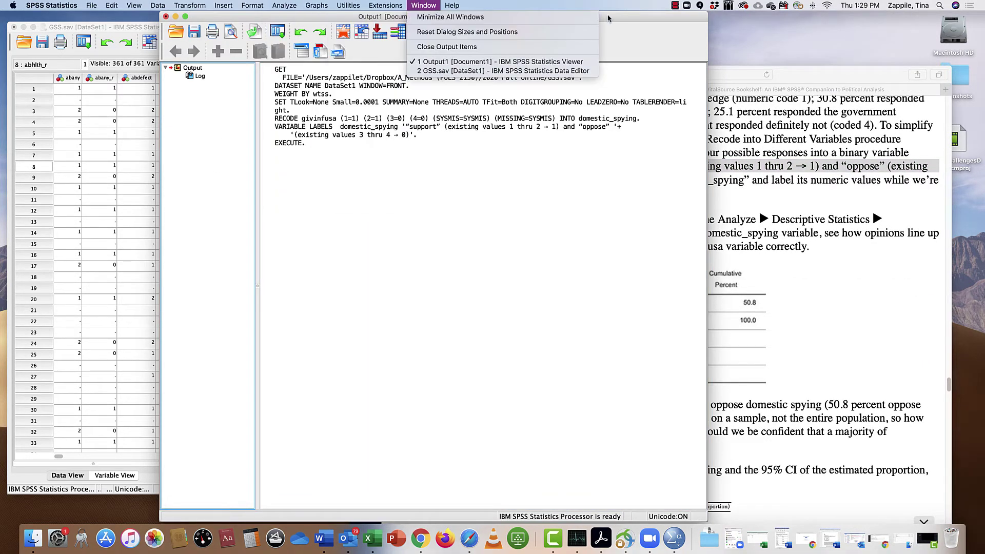
pyautogui.moveTo(425, 17); pyautogui.dragTo(281, 17)
pyautogui.click(804, 74)
pyautogui.moveTo(803, 74); pyautogui.dragTo(814, 20)
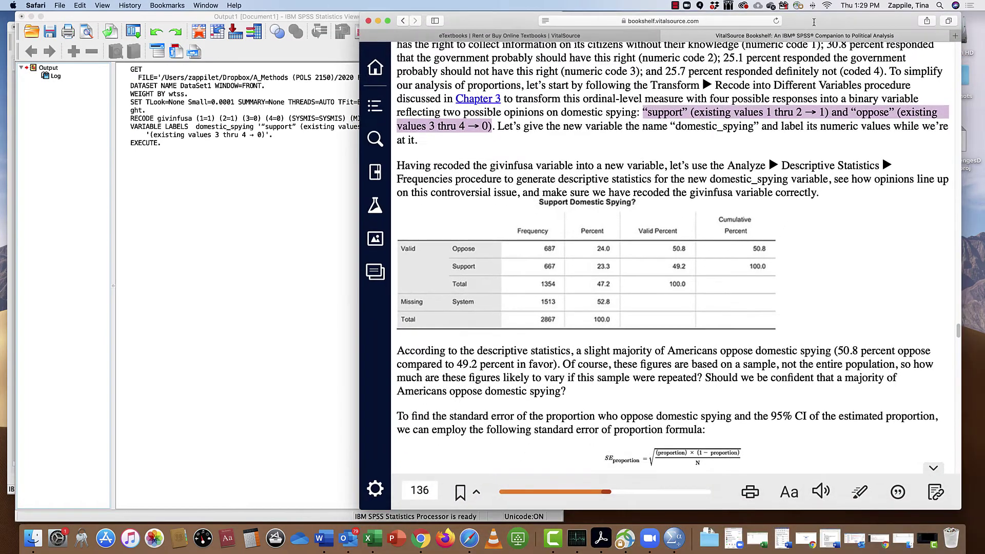
pyautogui.moveTo(360, 507); pyautogui.dragTo(467, 506)
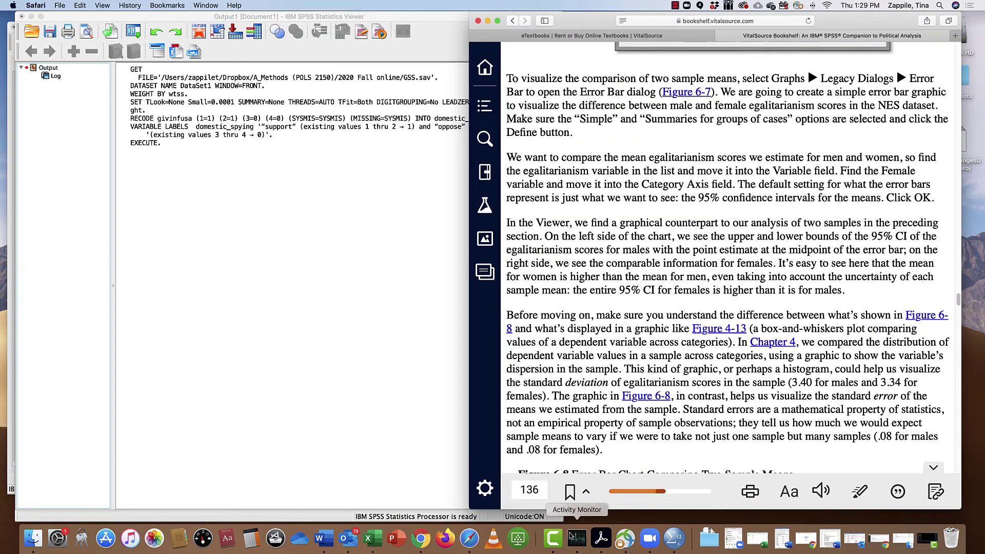
pyautogui.moveTo(562, 521); pyautogui.dragTo(465, 527)
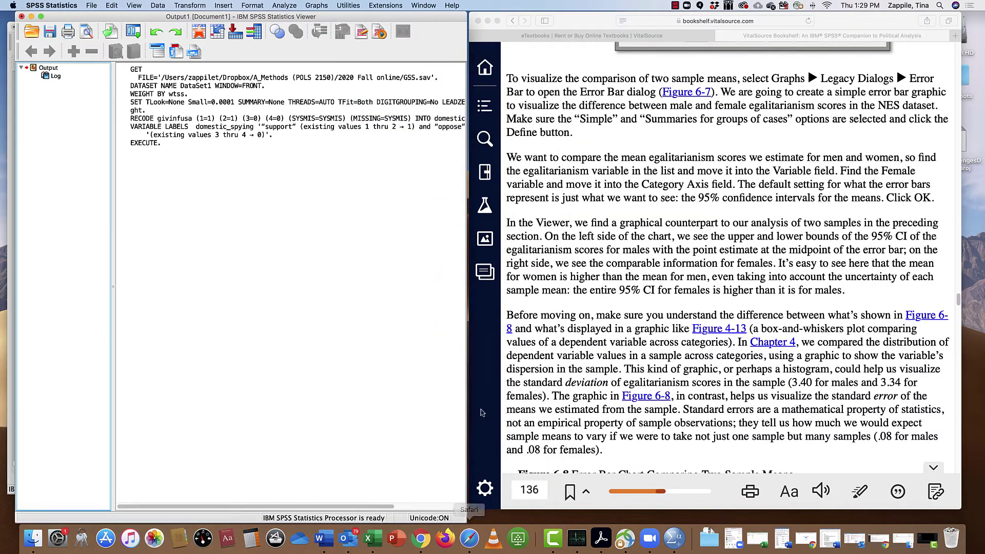
pyautogui.scroll(2, 626, 308)
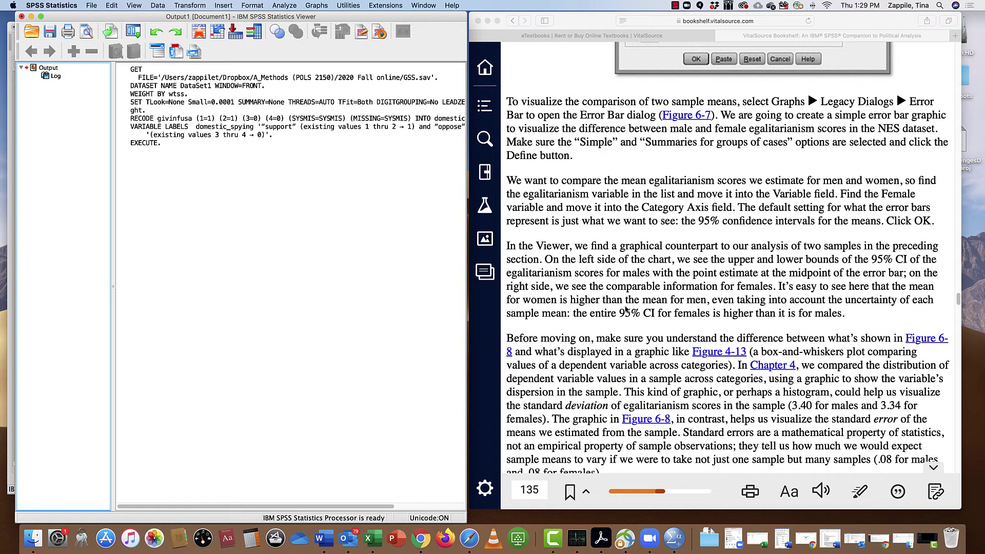
pyautogui.scroll(-10, 626, 308)
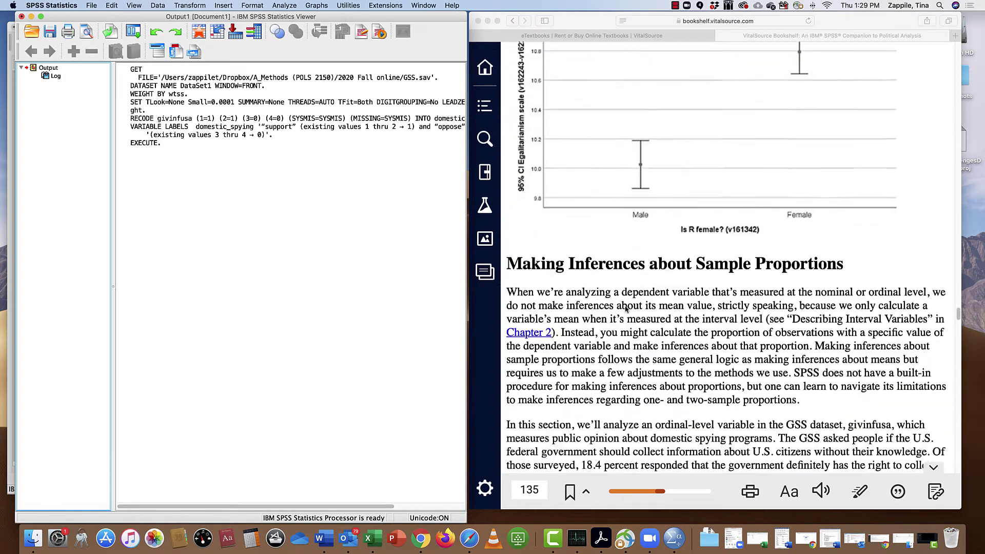
pyautogui.scroll(-10, 625, 307)
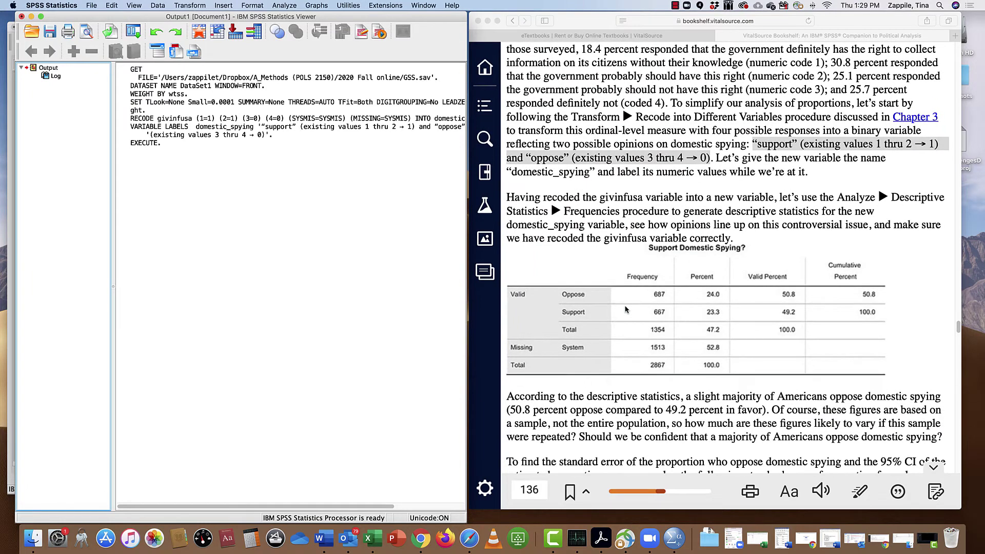
pyautogui.click(625, 221)
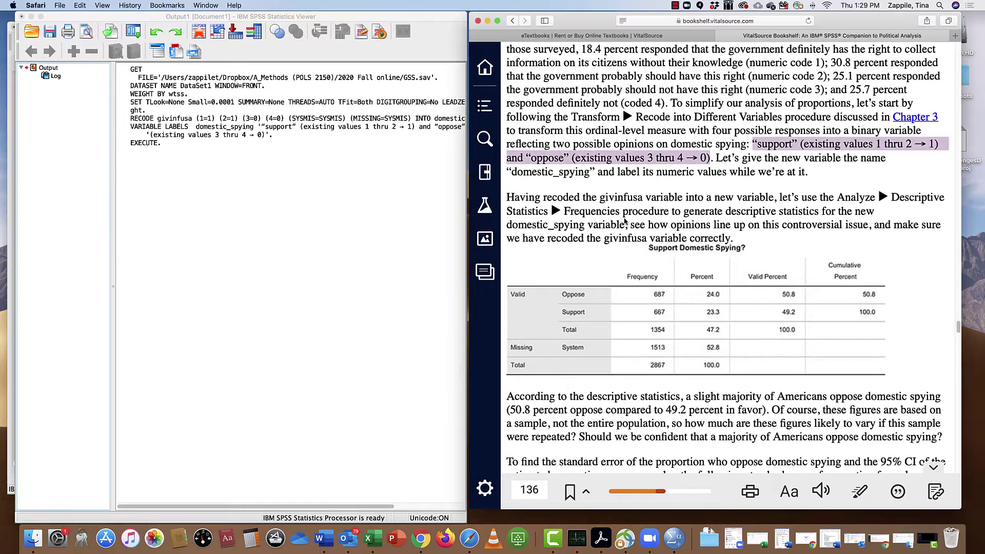
# Step: Switch to SPSS, start a Frequencies analysis, and add domestic_spying as the variable to analyze
pyautogui.click(317, 209)
pyautogui.click(190, 5)
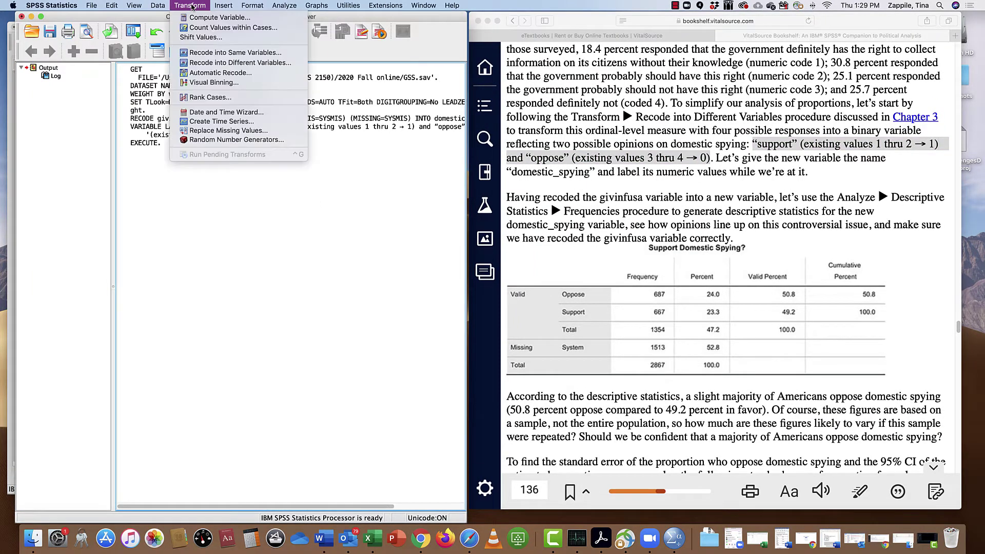
pyautogui.moveTo(284, 5)
pyautogui.moveTo(360, 26)
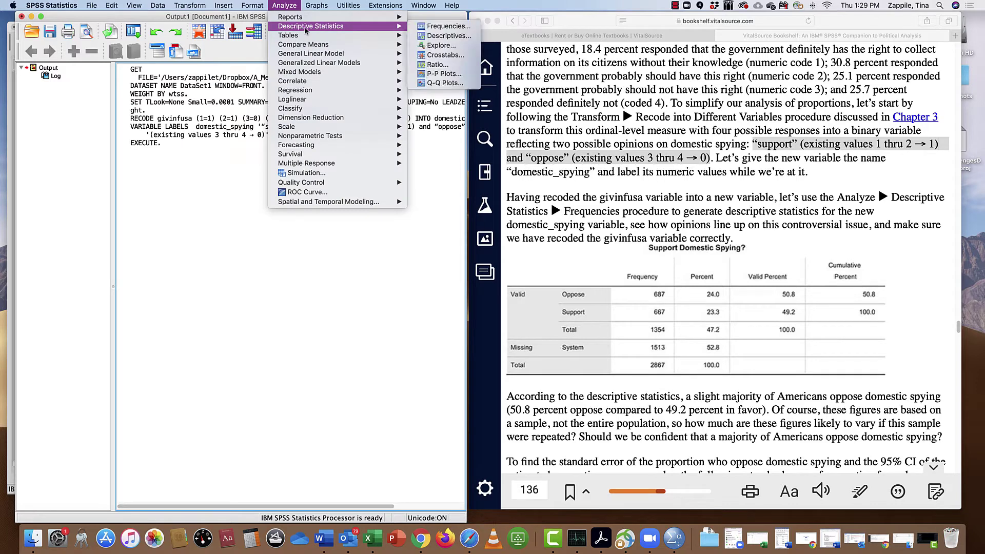
pyautogui.click(446, 26)
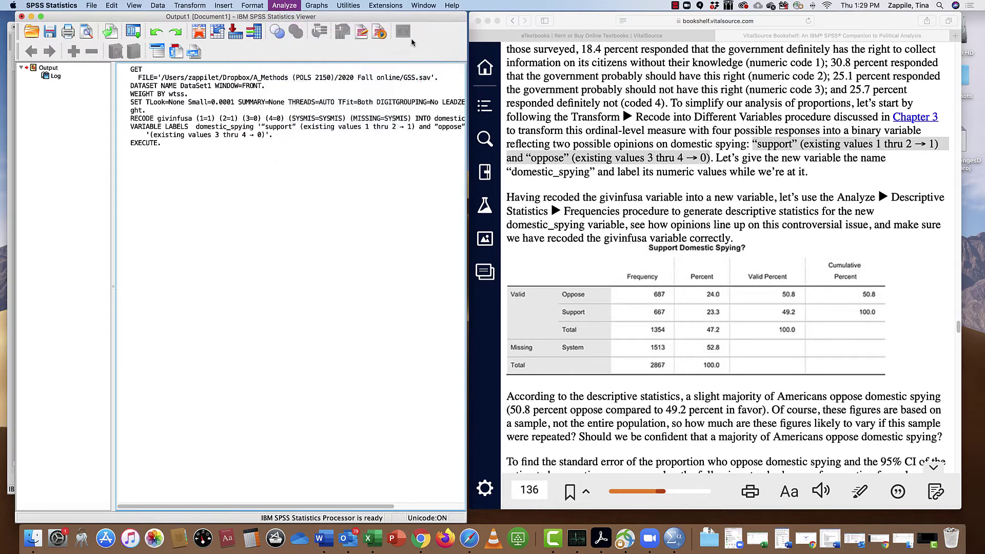
pyautogui.moveTo(528, 76); pyautogui.dragTo(355, 49)
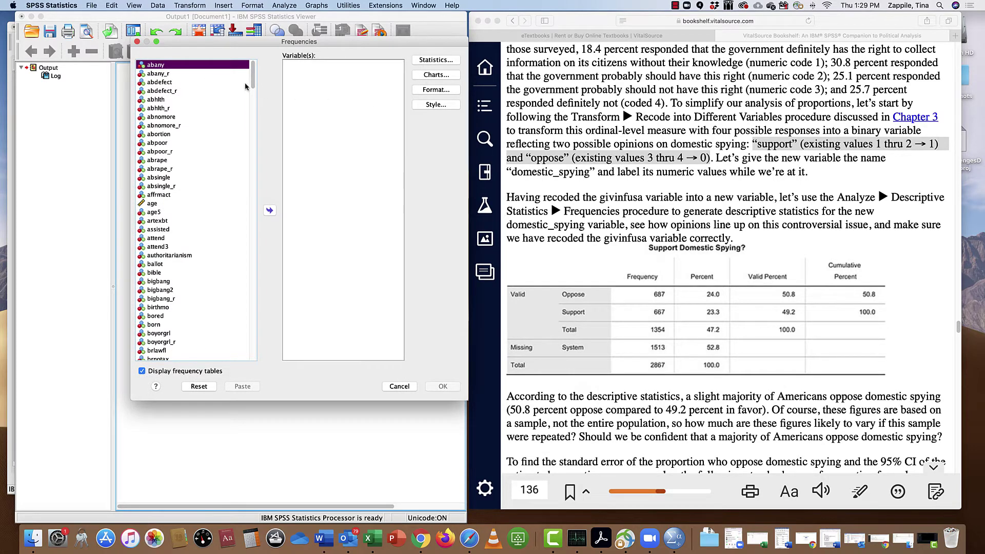
pyautogui.moveTo(252, 77); pyautogui.dragTo(248, 124)
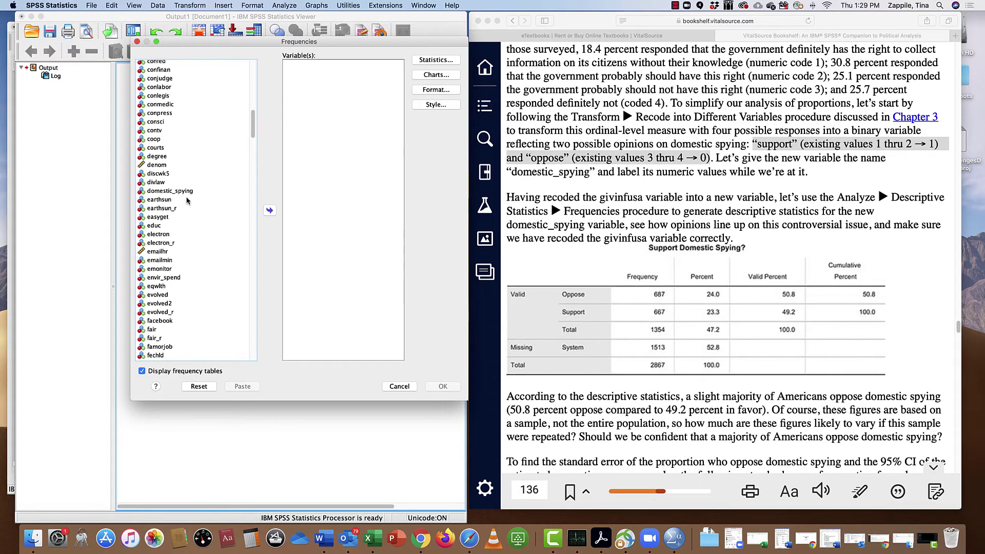
pyautogui.click(172, 191)
pyautogui.click(269, 210)
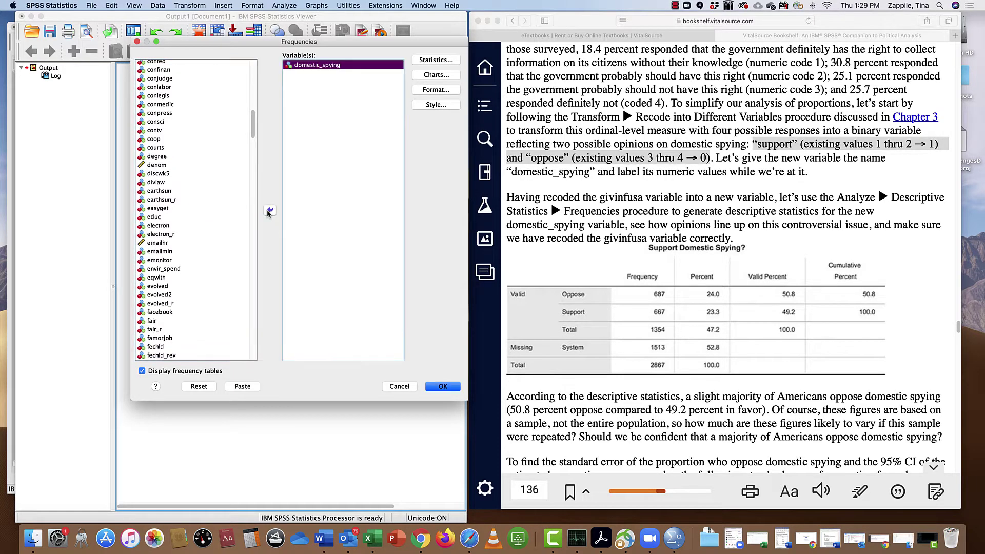
pyautogui.moveTo(265, 43); pyautogui.dragTo(235, 39)
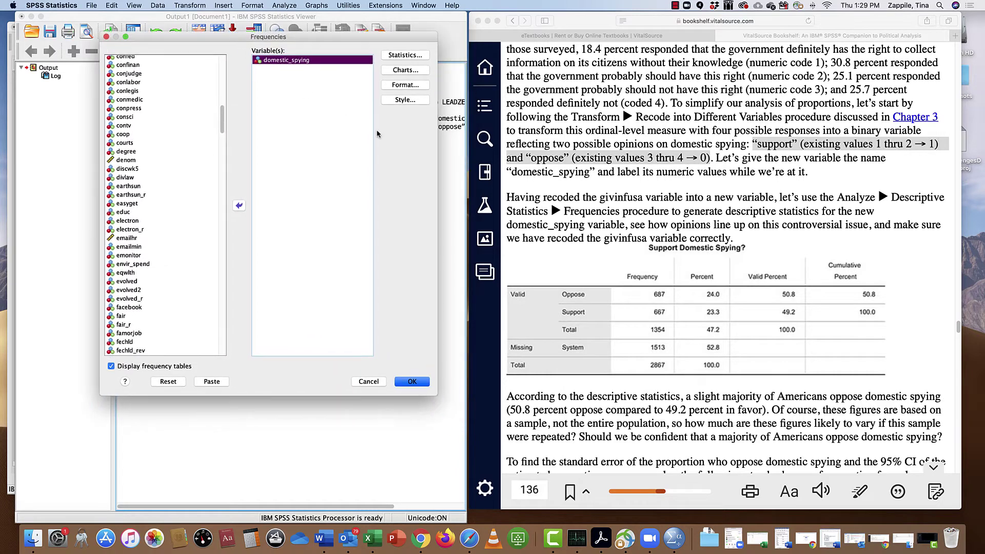
# Step: Run the frequencies with mean, median, mode and standard deviation, and select the Statistics table in the output
pyautogui.click(414, 55)
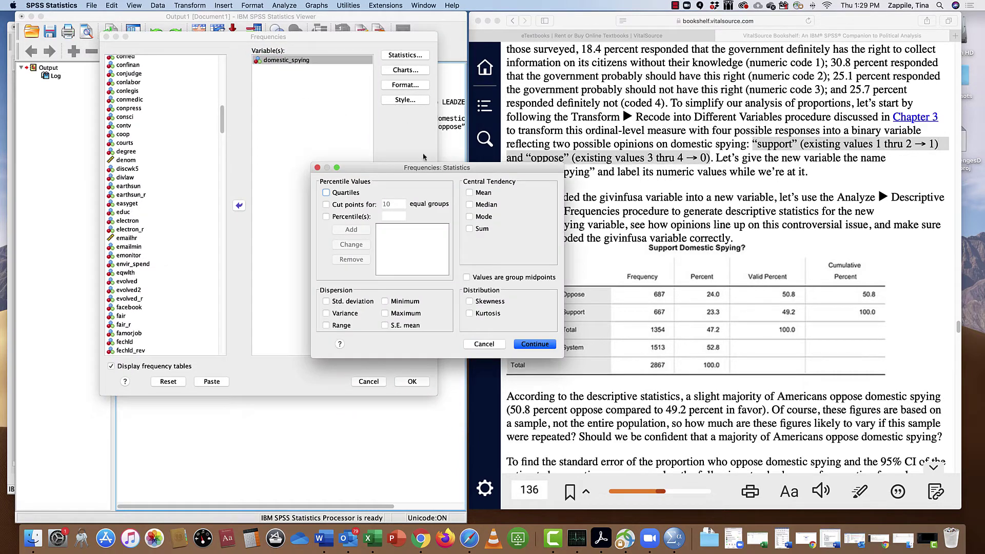
pyautogui.click(469, 193)
pyautogui.click(469, 205)
pyautogui.click(469, 217)
pyautogui.click(327, 302)
pyautogui.click(543, 345)
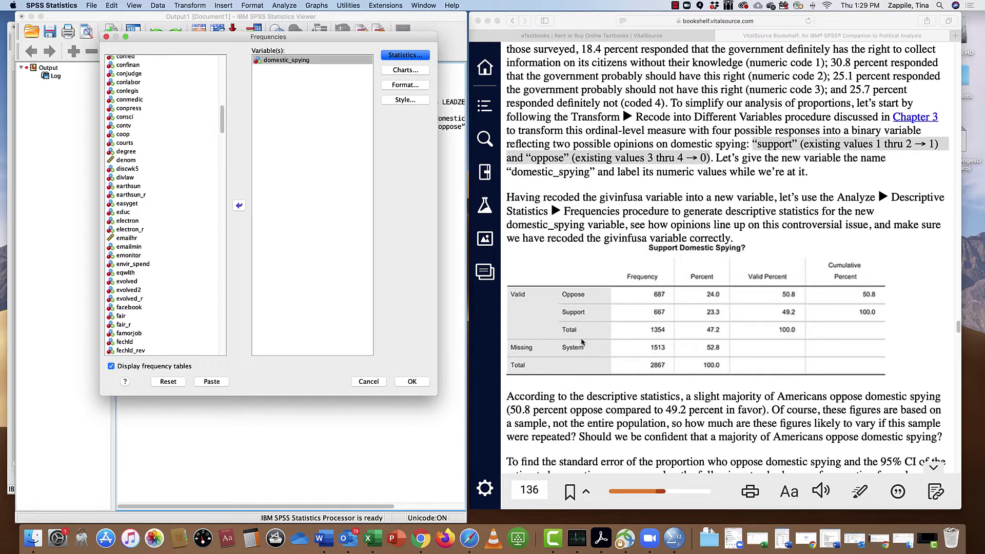
pyautogui.click(416, 384)
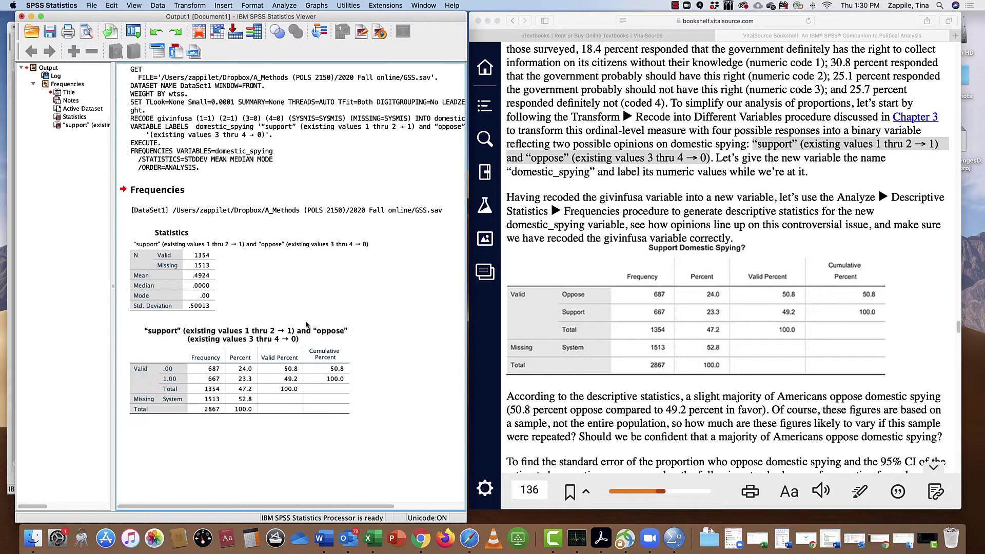
pyautogui.click(223, 280)
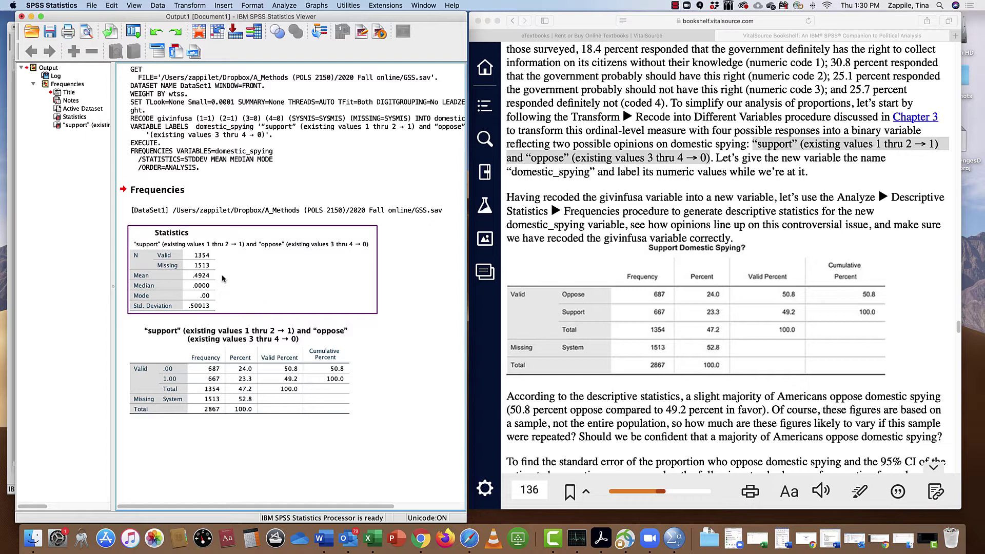
# Step: Compare the domestic_spying frequency table in the SPSS output with the textbook's Support Domestic Spying? table
pyautogui.click(245, 377)
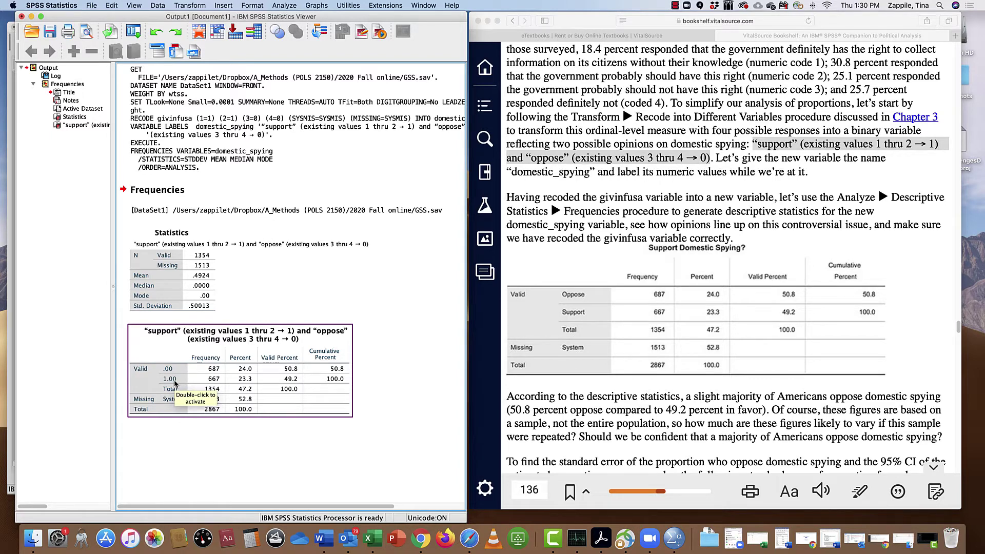
pyautogui.click(388, 385)
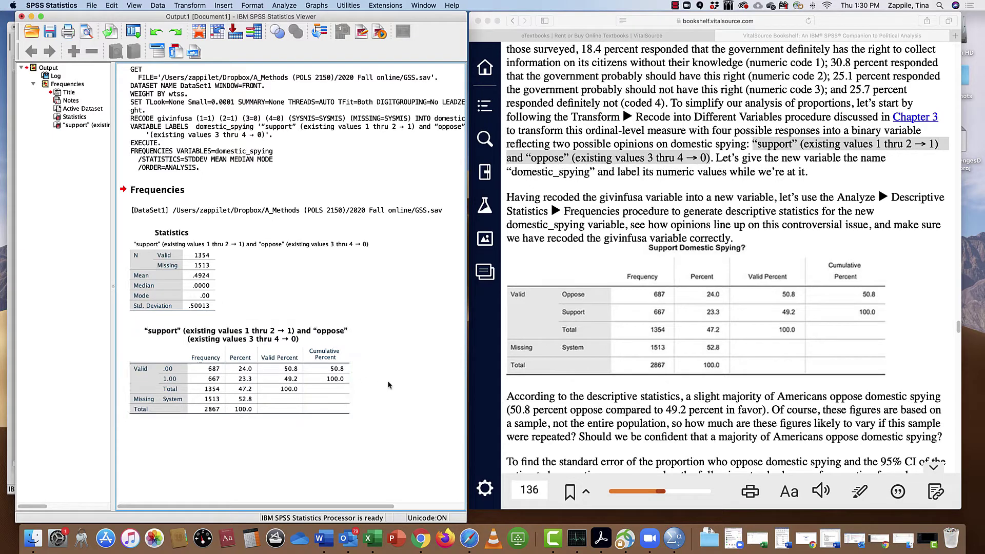
pyautogui.click(524, 402)
pyautogui.scroll(-3, 523, 401)
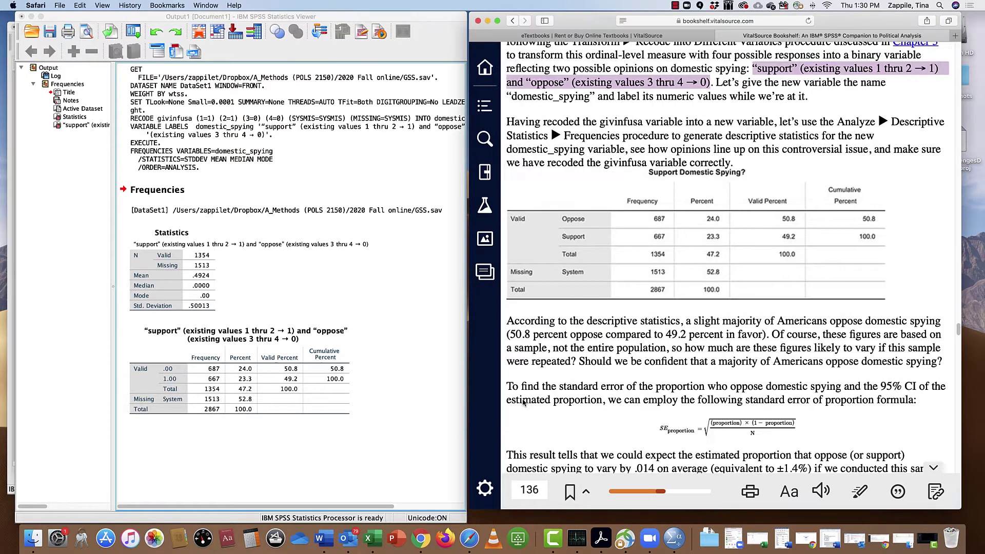
pyautogui.scroll(-1, 751, 305)
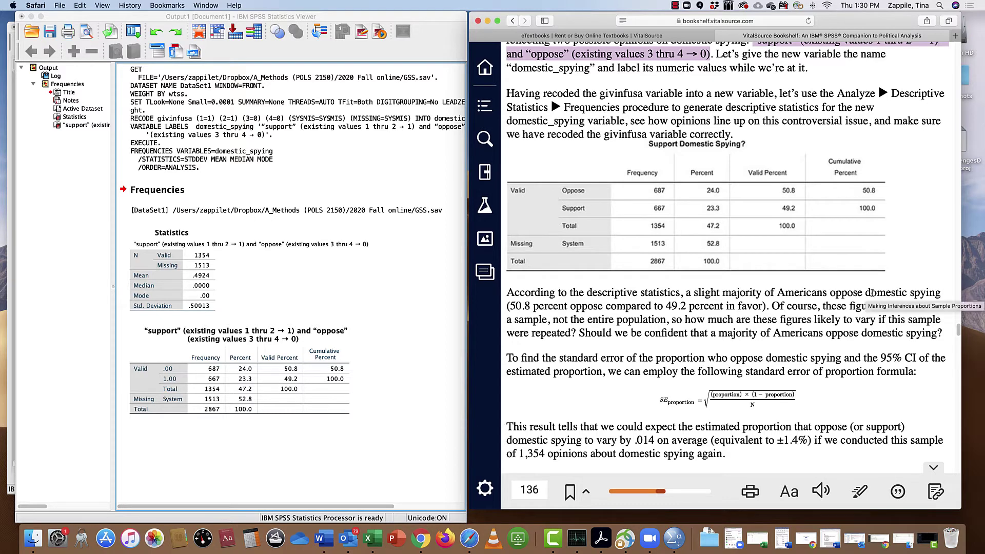
pyautogui.moveTo(644, 191)
pyautogui.click(171, 384)
pyautogui.click(172, 370)
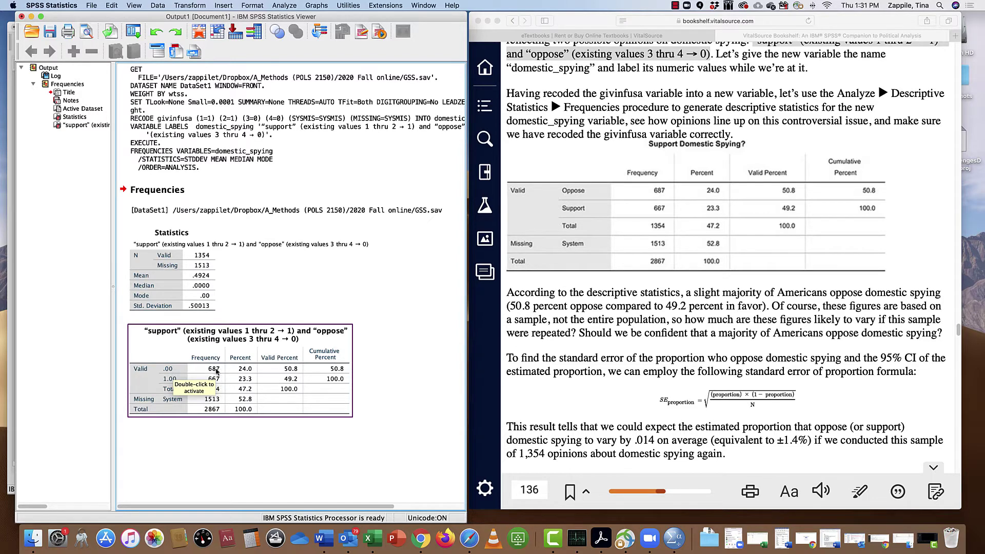
# Step: Read the textbook's passage on the standard error of a proportion and its Descriptives instructions for domestic_spying
pyautogui.click(614, 373)
pyautogui.scroll(-8, 614, 373)
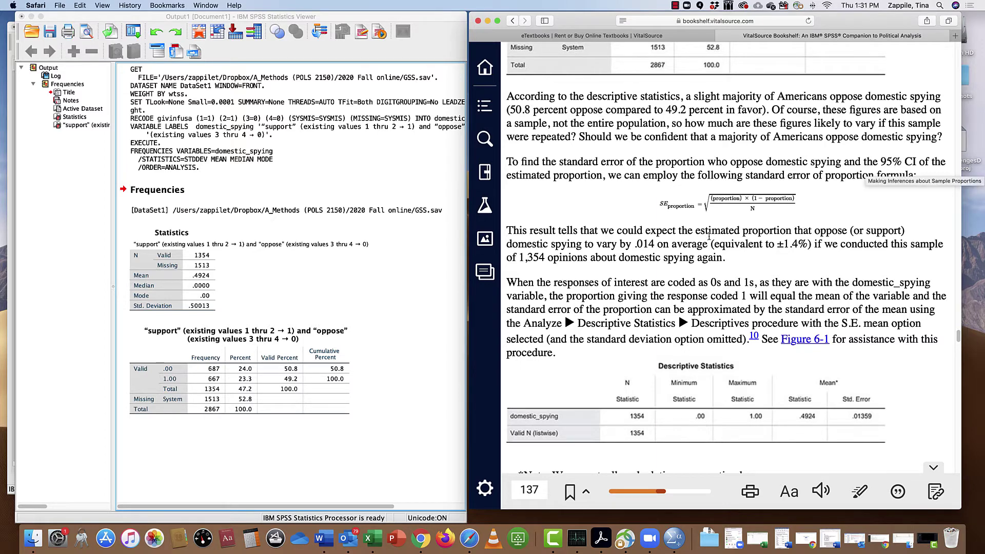
pyautogui.scroll(-2, 680, 218)
pyautogui.scroll(-3, 681, 218)
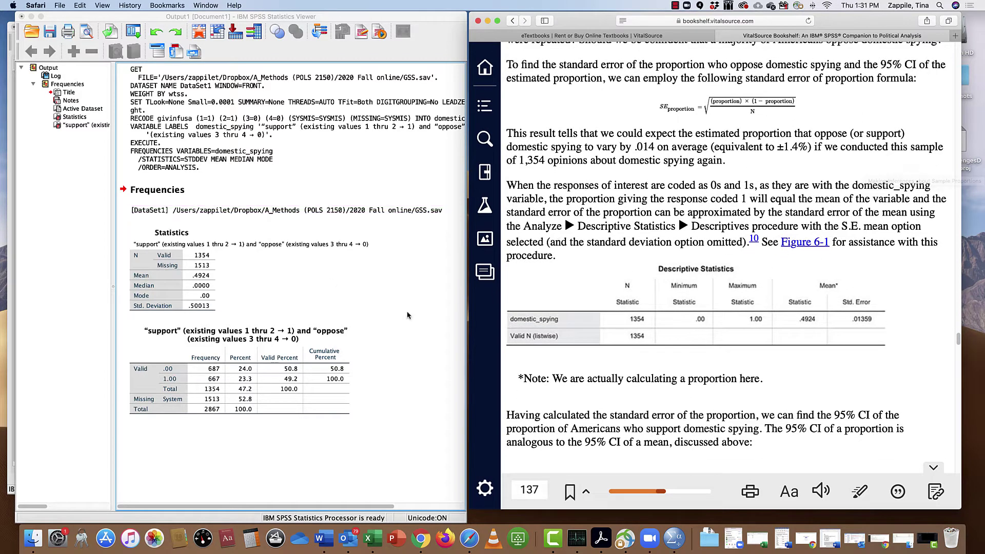
pyautogui.scroll(-1, 800, 287)
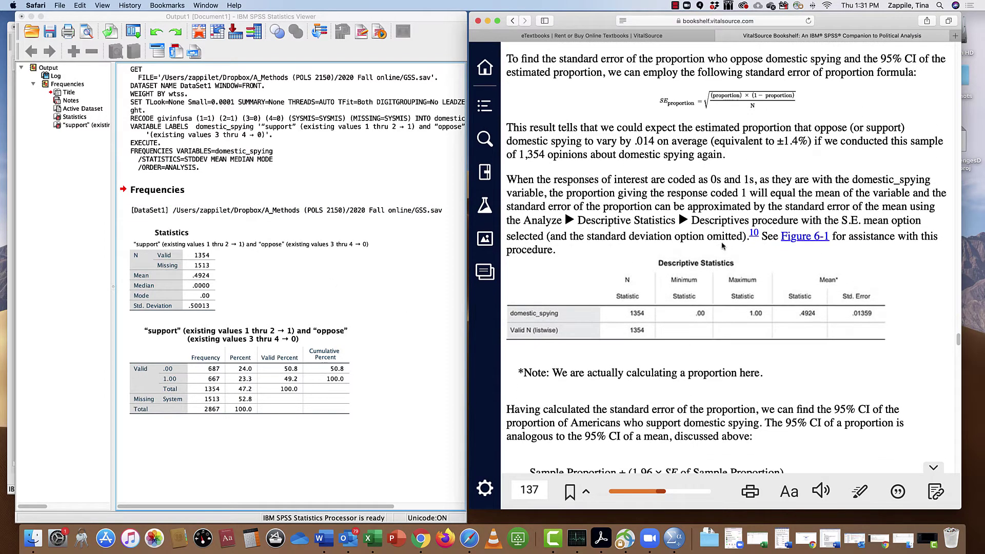
pyautogui.hscroll(3, 252, 281)
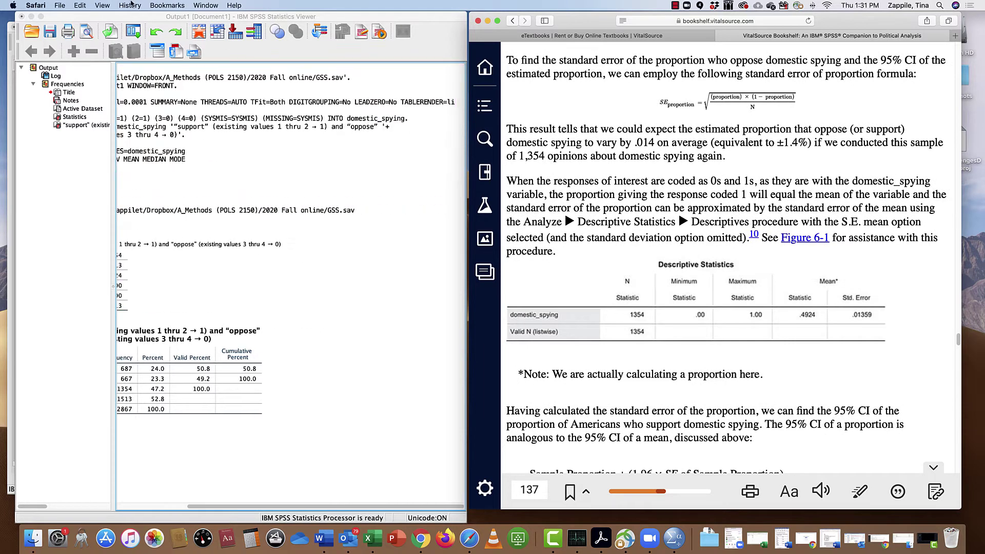
# Step: Switch to SPSS, start a Descriptives analysis, and add domestic_spying as the variable to analyze
pyautogui.click(252, 282)
pyautogui.click(280, 310)
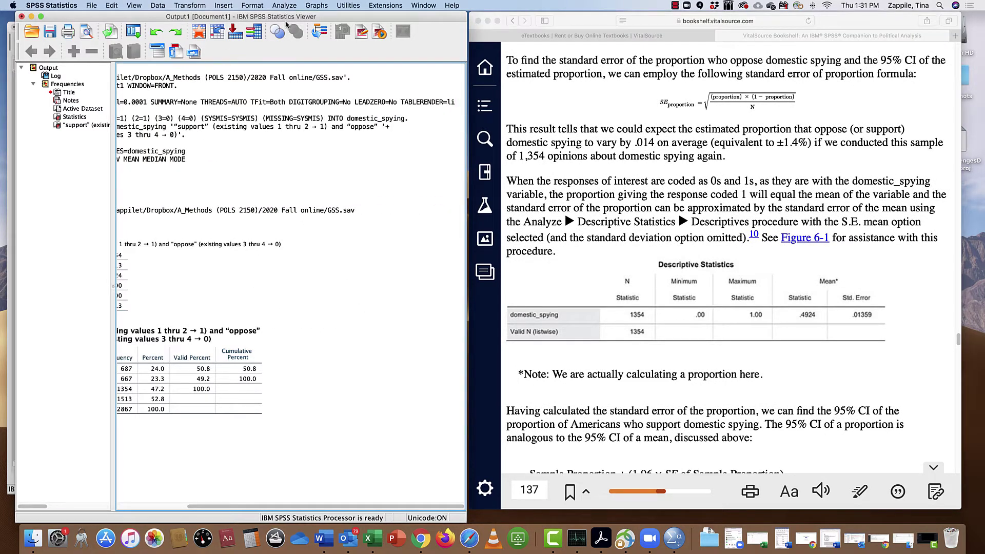
pyautogui.click(283, 6)
pyautogui.moveTo(311, 26)
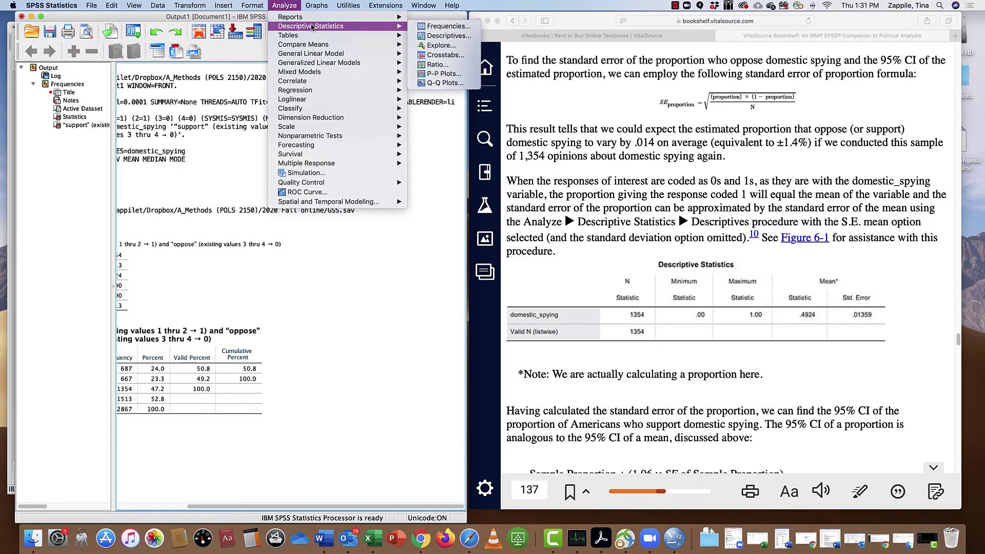
pyautogui.click(448, 37)
pyautogui.moveTo(522, 206); pyautogui.dragTo(335, 169)
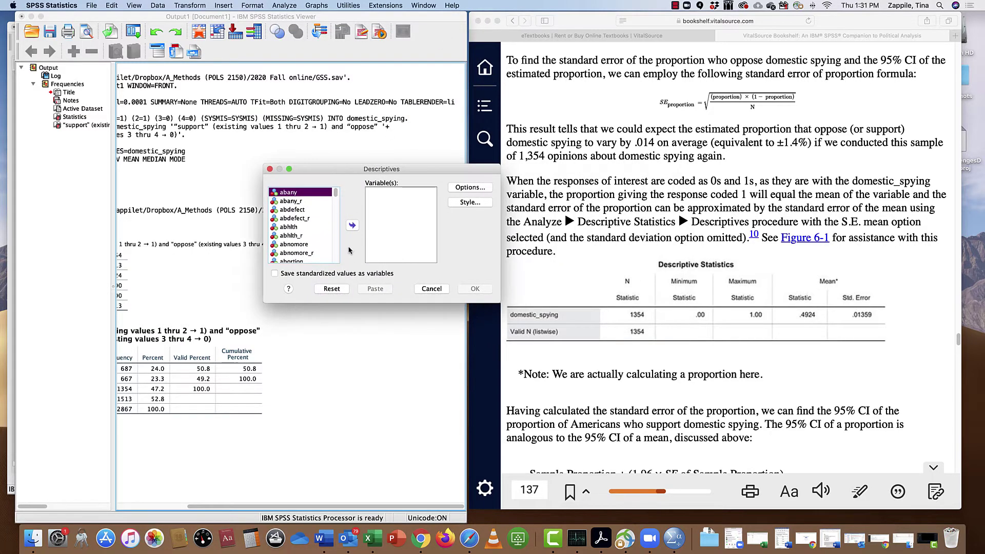
pyautogui.scroll(-4, 336, 194)
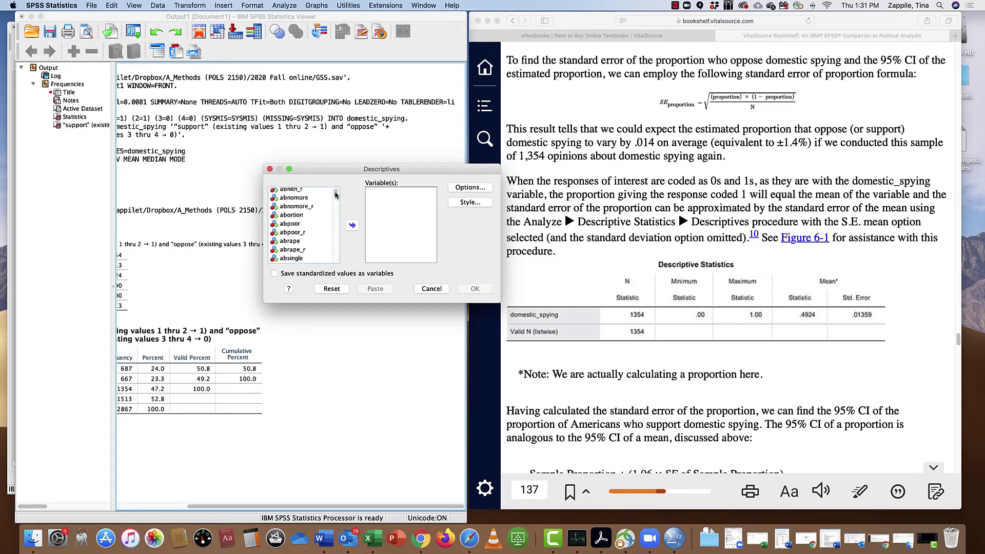
pyautogui.scroll(-3, 336, 196)
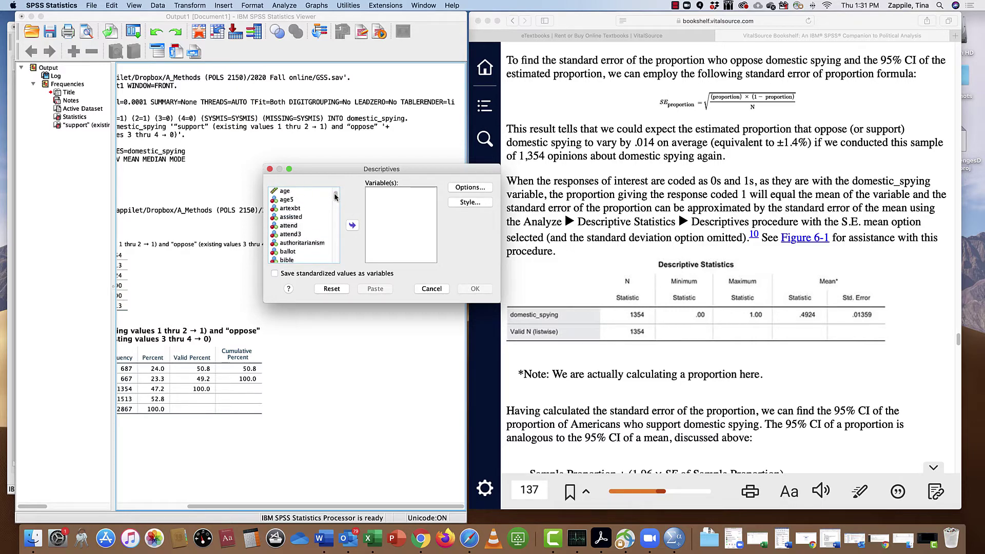
pyautogui.moveTo(335, 196); pyautogui.dragTo(335, 205)
pyautogui.click(316, 227)
pyautogui.click(352, 225)
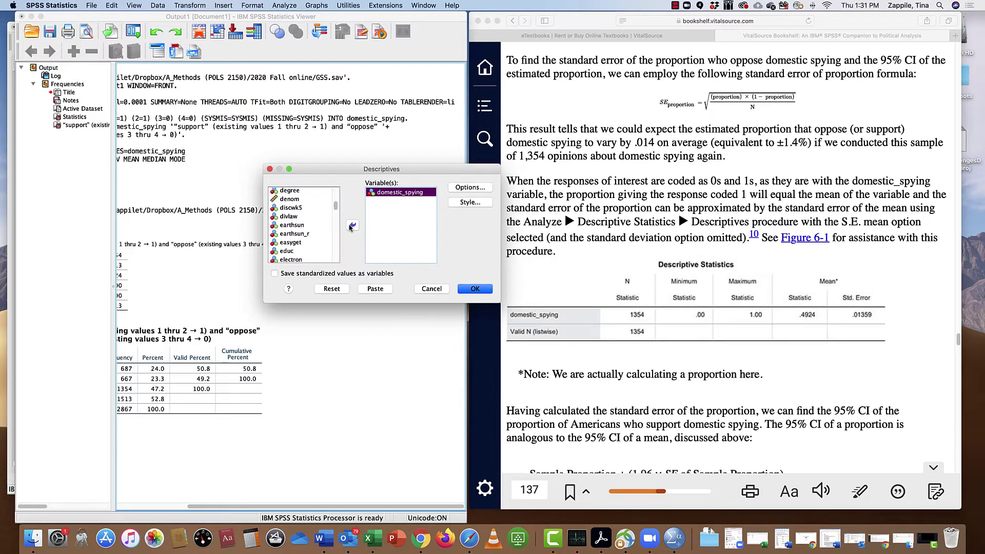
# Step: Add the S.E. mean to the Descriptives options, run the analysis, and select the Descriptive Statistics table in the output
pyautogui.click(477, 189)
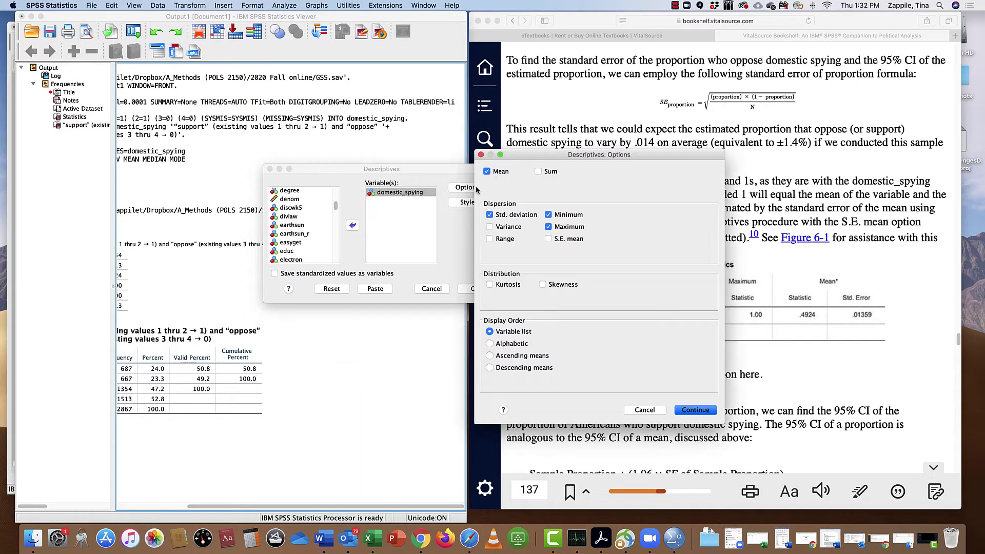
pyautogui.click(548, 240)
pyautogui.click(695, 409)
pyautogui.click(476, 289)
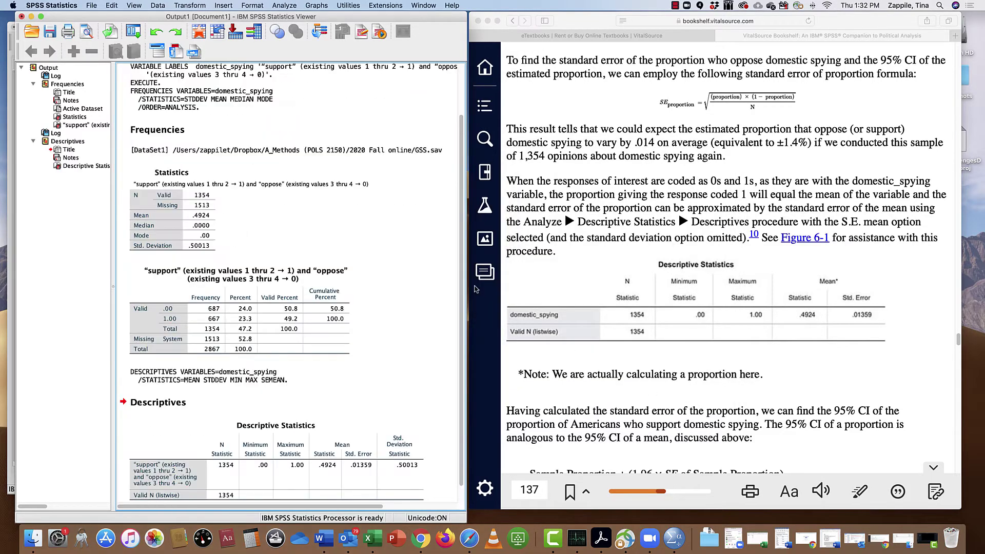
pyautogui.scroll(-1, 416, 324)
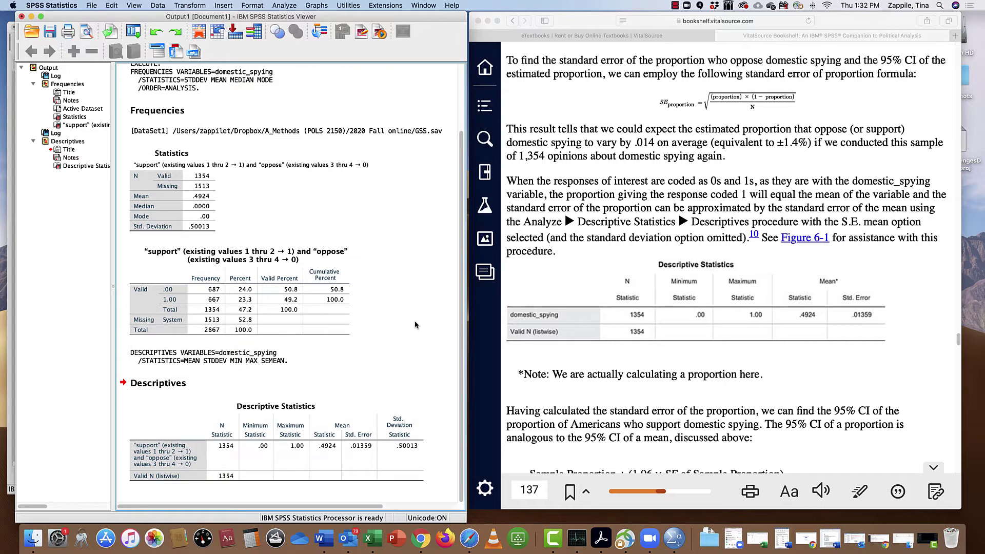
pyautogui.click(398, 426)
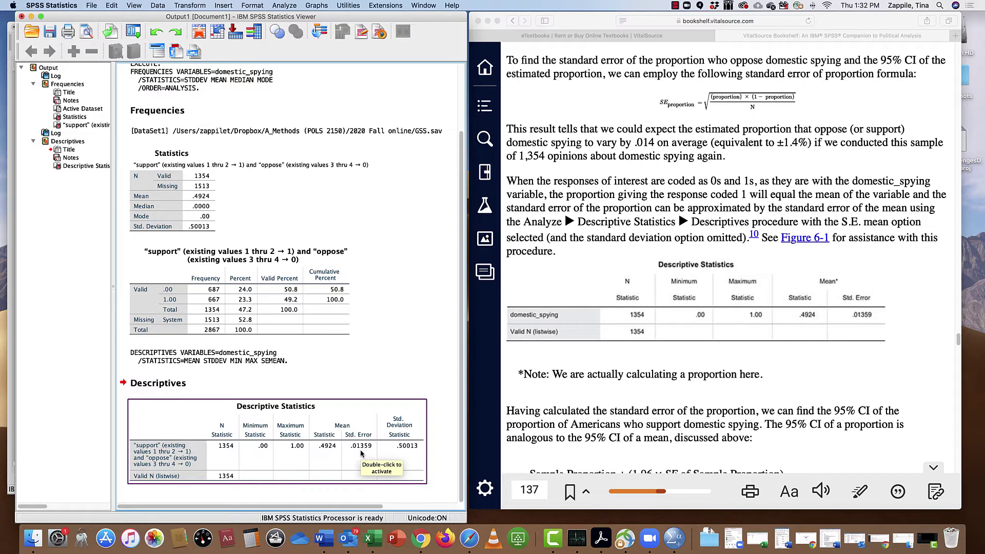
# Step: Read the textbook's passage on the 95% confidence interval of a proportion and the One-Sample T Test procedure
pyautogui.hscroll(2, 361, 453)
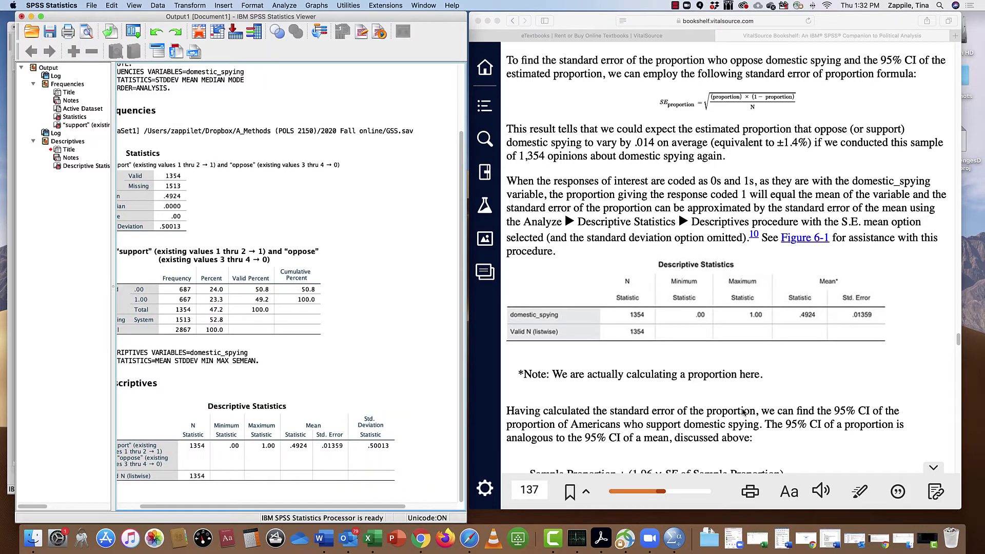
pyautogui.scroll(-3, 744, 412)
pyautogui.scroll(-5, 743, 412)
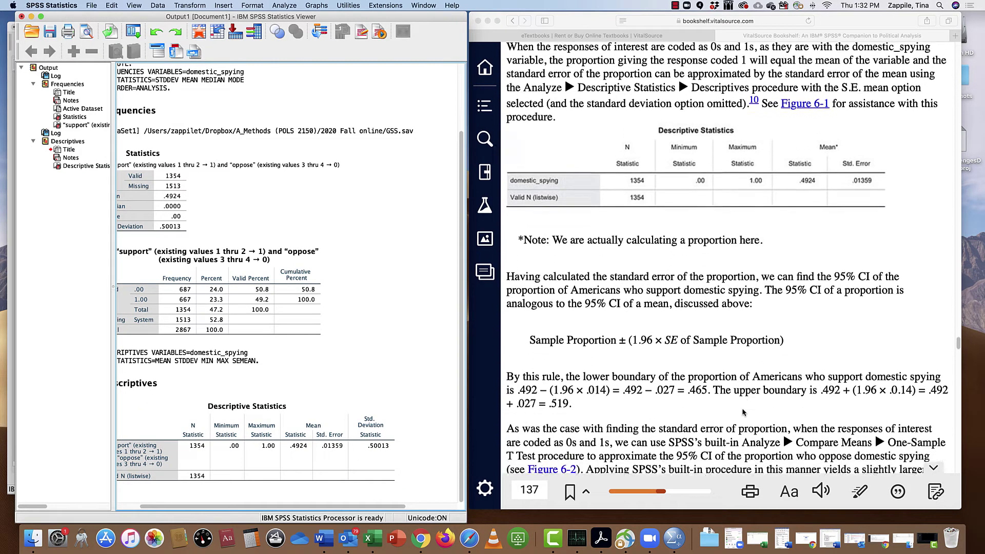
pyautogui.scroll(-5, 743, 412)
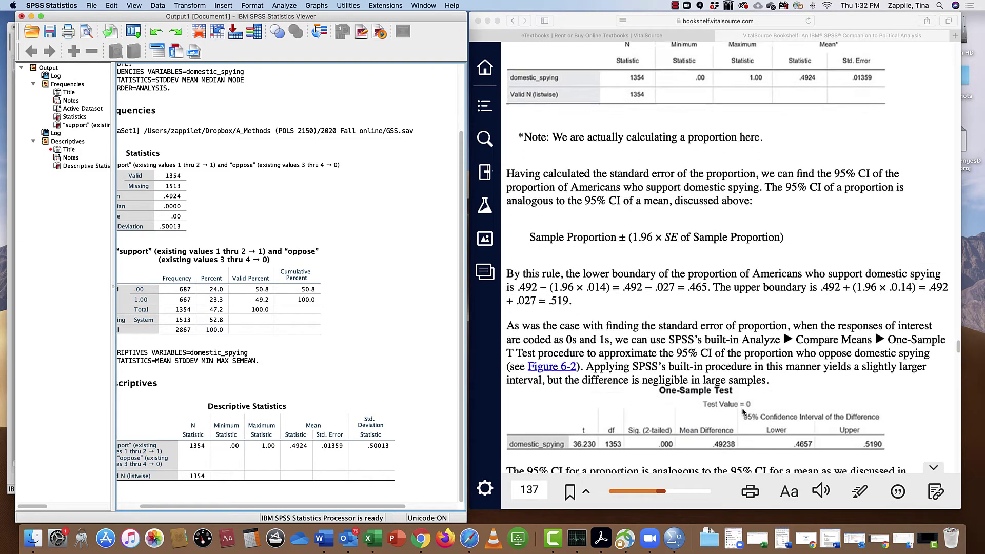
pyautogui.scroll(-5, 742, 411)
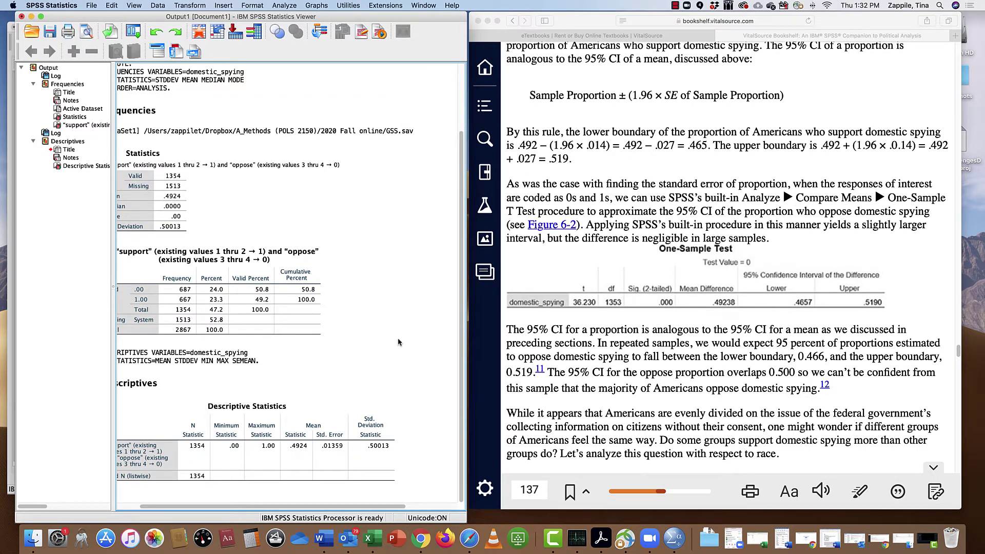
# Step: Run a One-Sample T Test on domestic_spying with a test value of 0
pyautogui.click(388, 445)
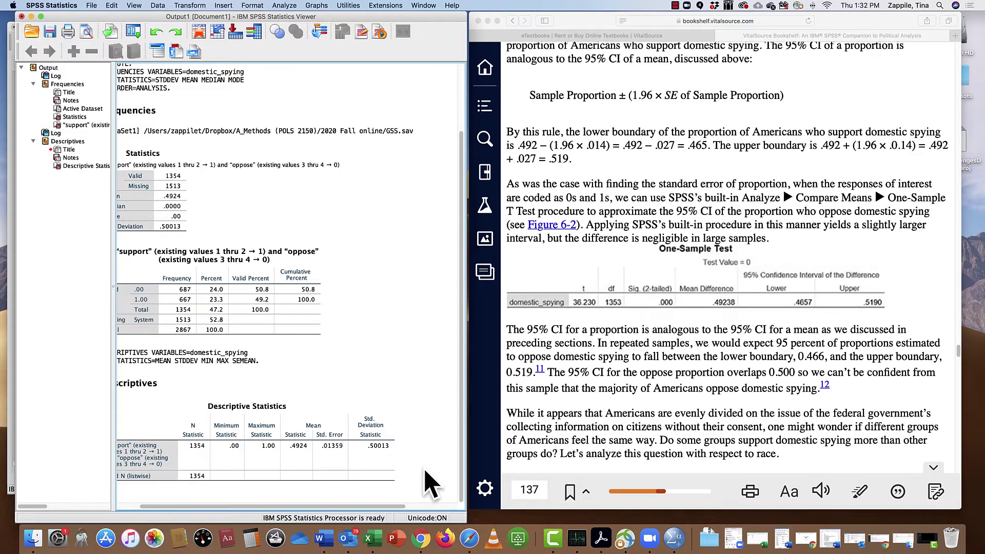
pyautogui.click(331, 390)
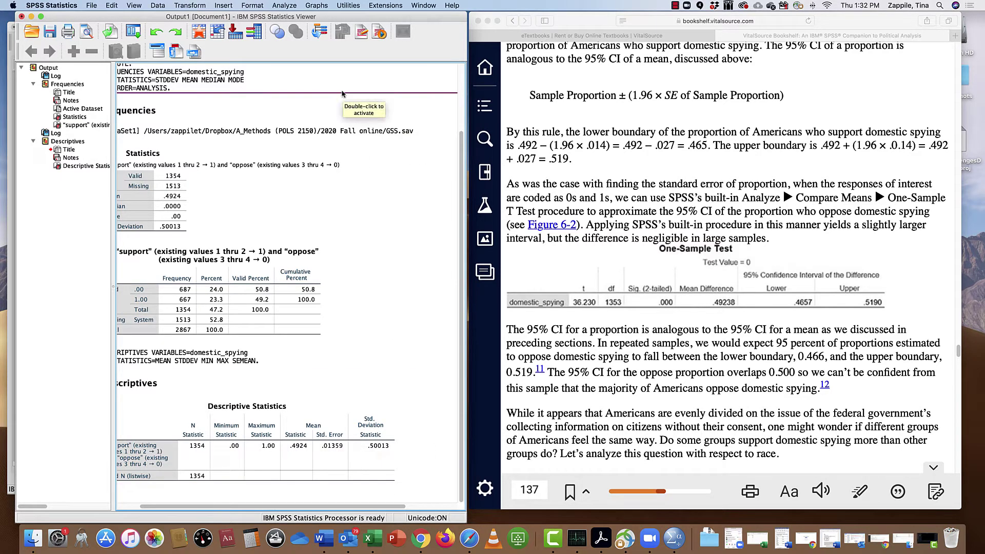
pyautogui.click(285, 6)
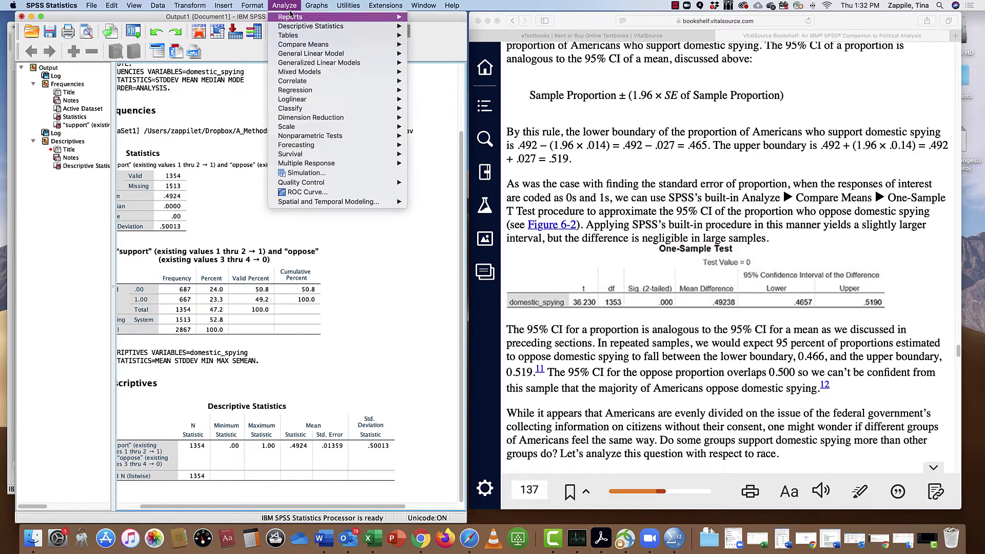
pyautogui.moveTo(319, 49)
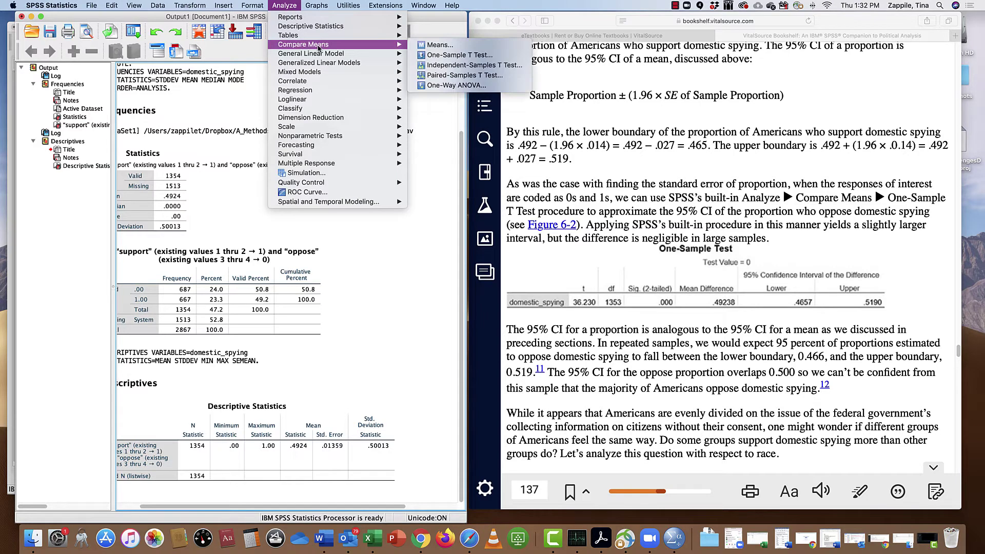
pyautogui.click(470, 56)
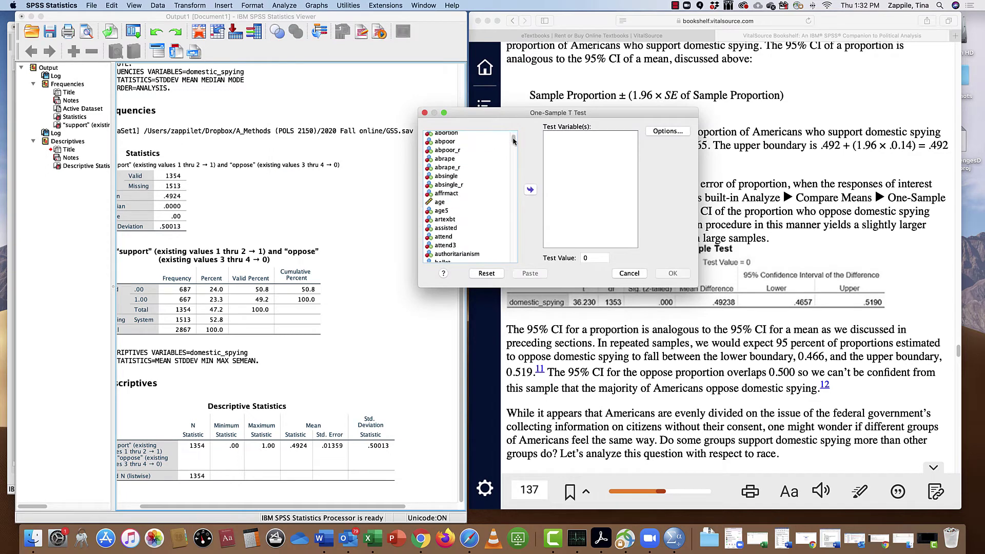
pyautogui.moveTo(513, 140); pyautogui.dragTo(513, 158)
pyautogui.click(470, 207)
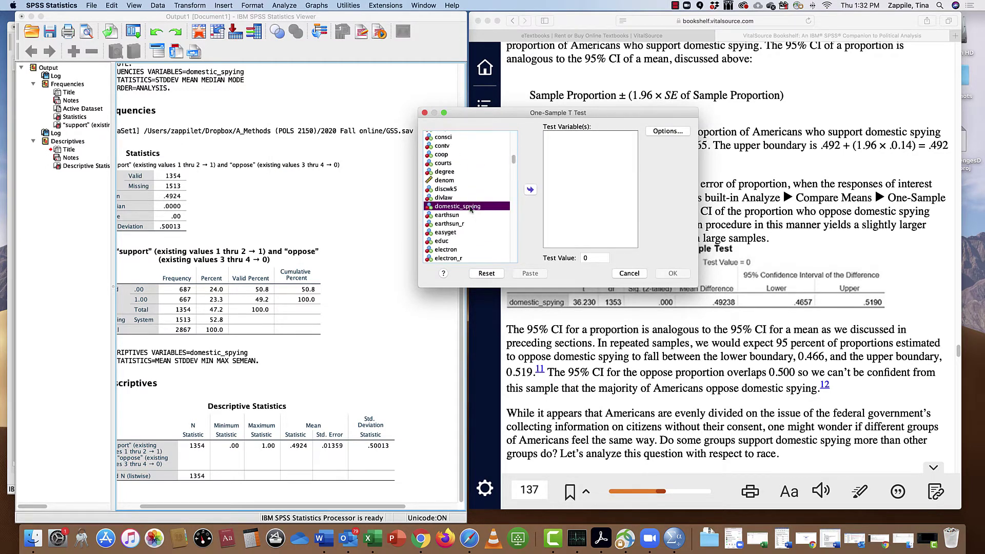
pyautogui.click(531, 190)
pyautogui.click(676, 277)
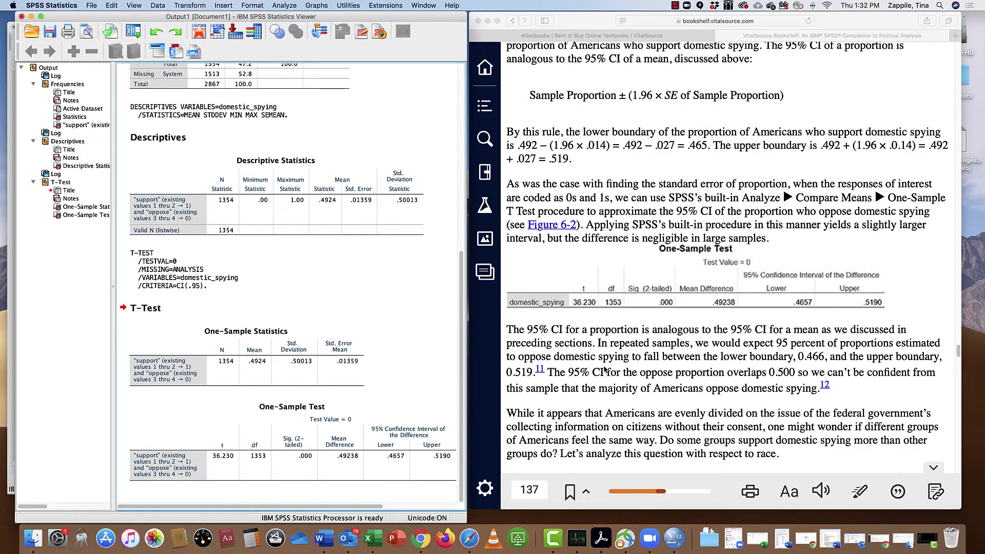
# Step: Read the textbook's Crosstabs instructions for comparing domestic spying support by race, and switch back to SPSS
pyautogui.scroll(-3, 605, 369)
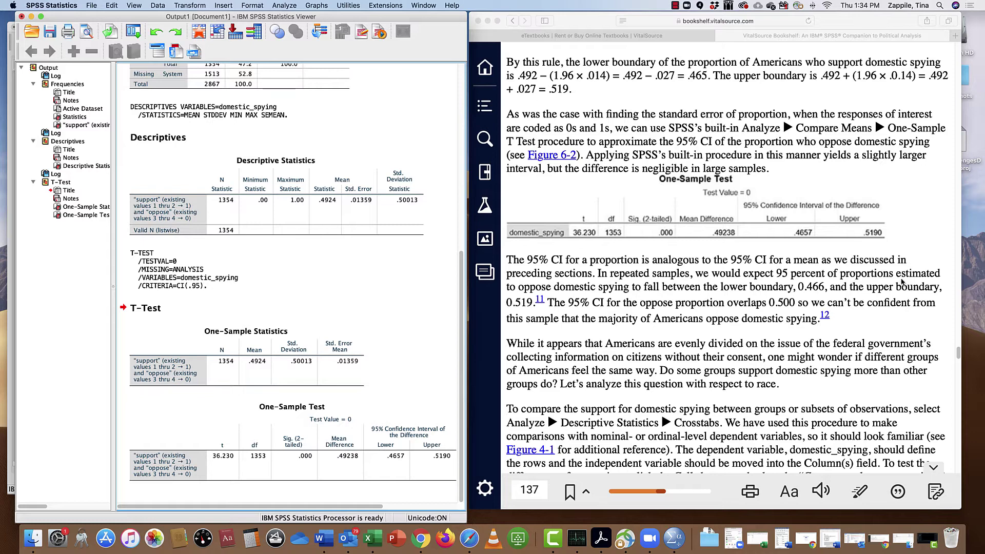
pyautogui.click(892, 320)
pyautogui.scroll(-2, 891, 319)
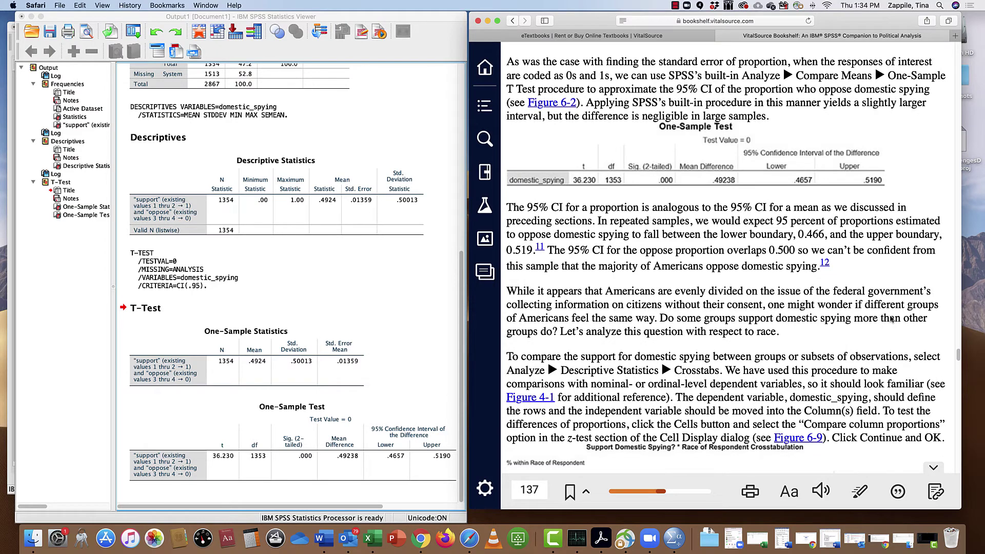
pyautogui.scroll(-5, 891, 319)
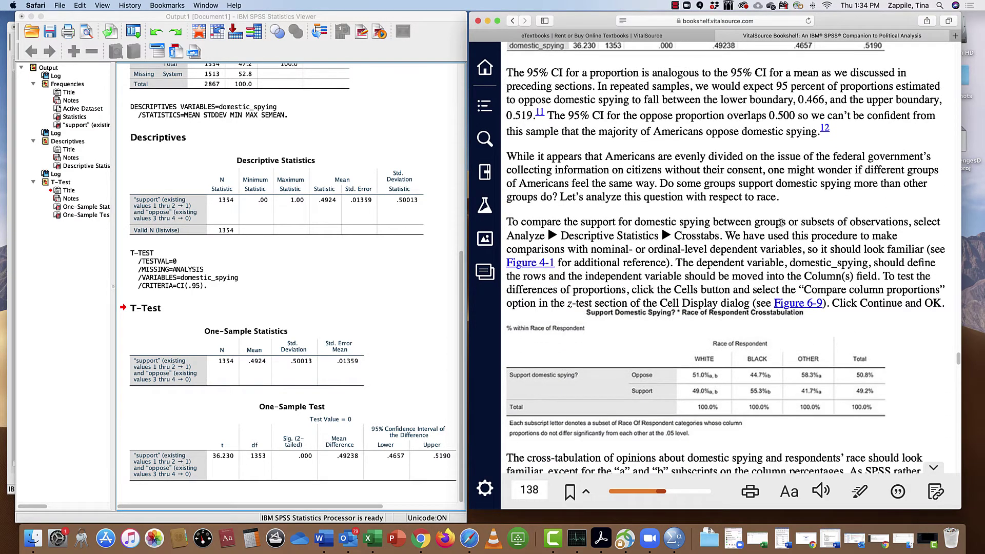
pyautogui.scroll(-1, 849, 231)
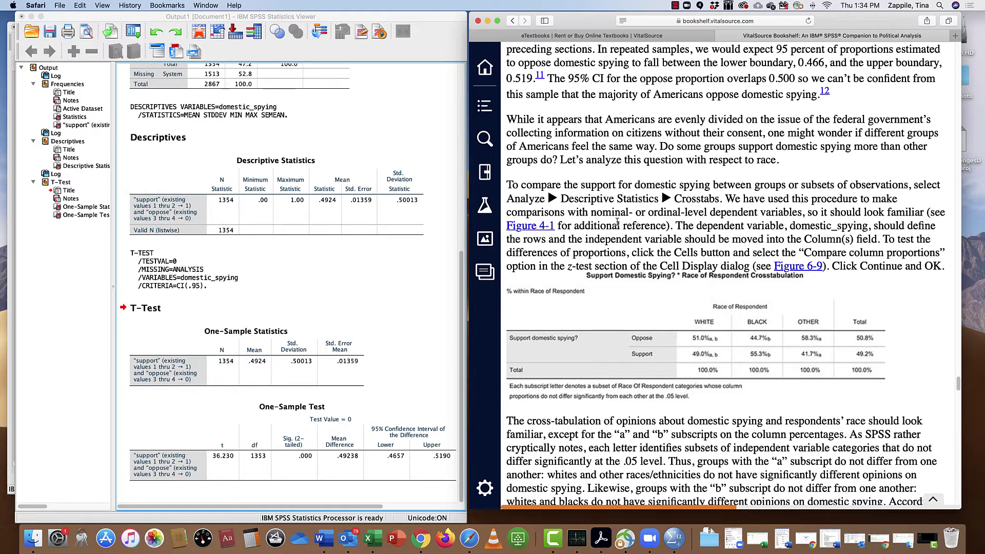
pyautogui.click(323, 17)
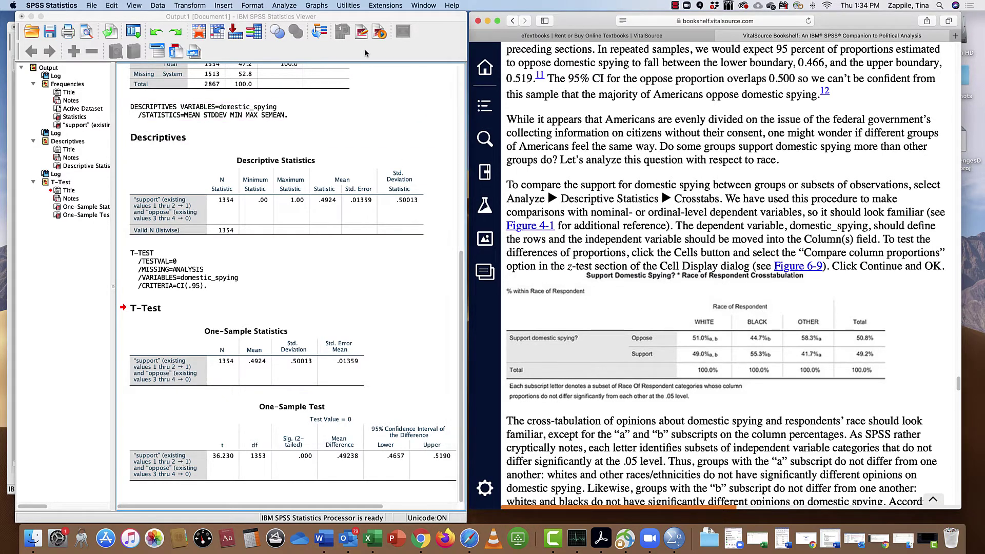
# Step: Open the Crosstabs dialog and arrange it beside the textbook's Figure 6-9 on testing differences of proportions across groups
pyautogui.click(280, 6)
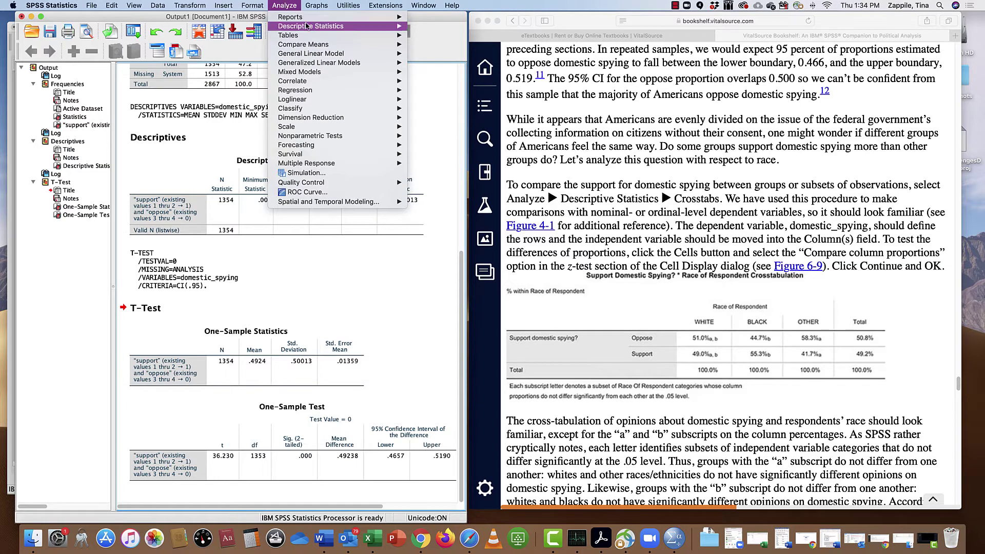
pyautogui.moveTo(373, 30)
pyautogui.click(444, 54)
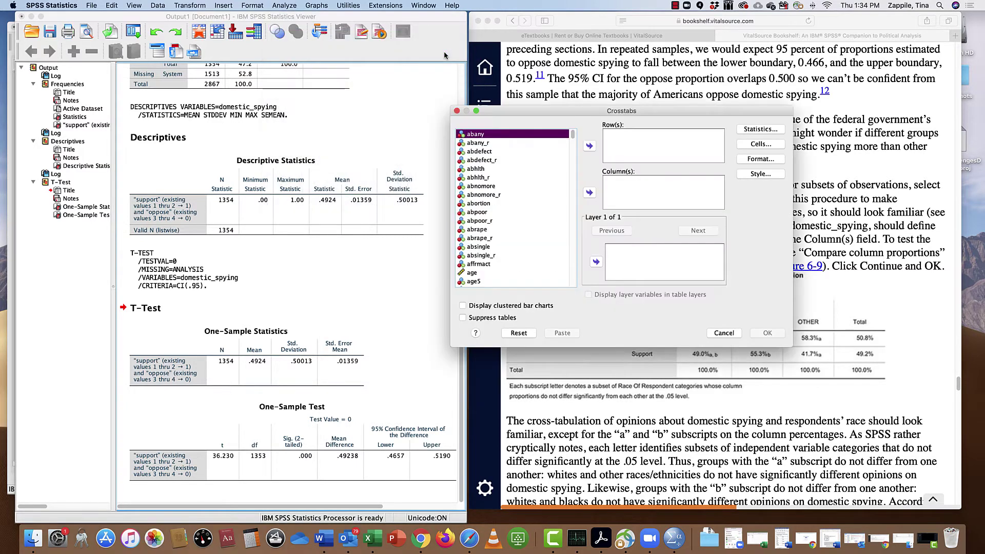
pyautogui.moveTo(586, 111); pyautogui.dragTo(293, 64)
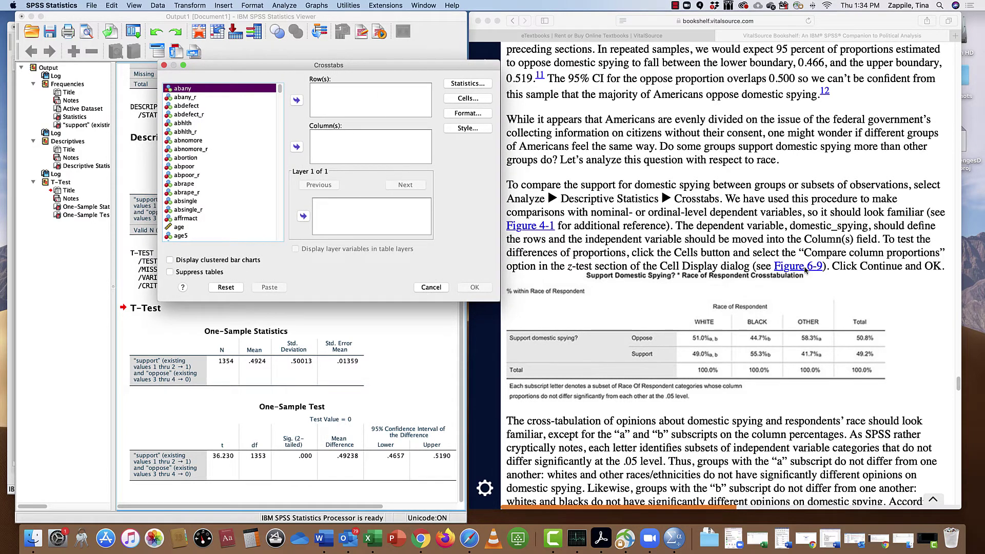
pyautogui.scroll(-10, 805, 272)
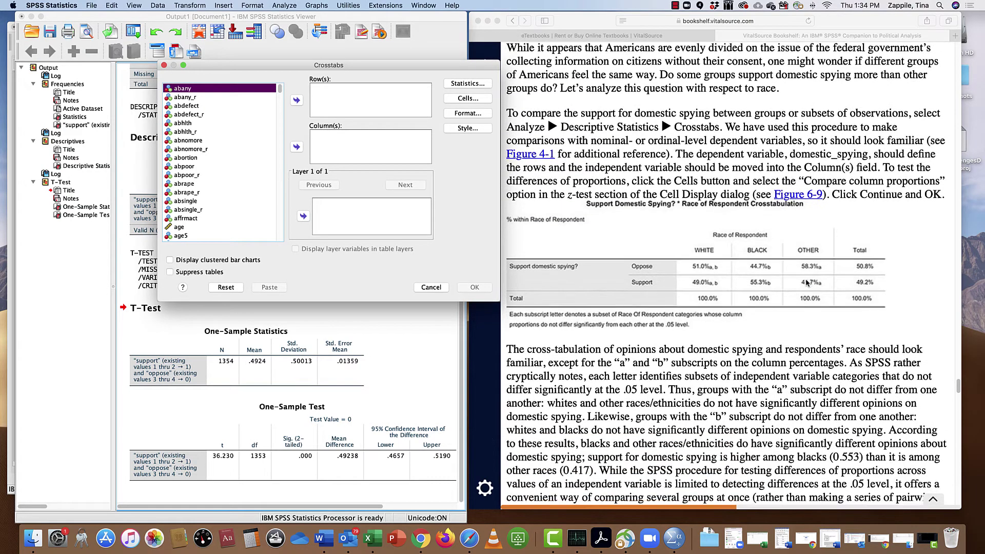
pyautogui.scroll(-8, 805, 282)
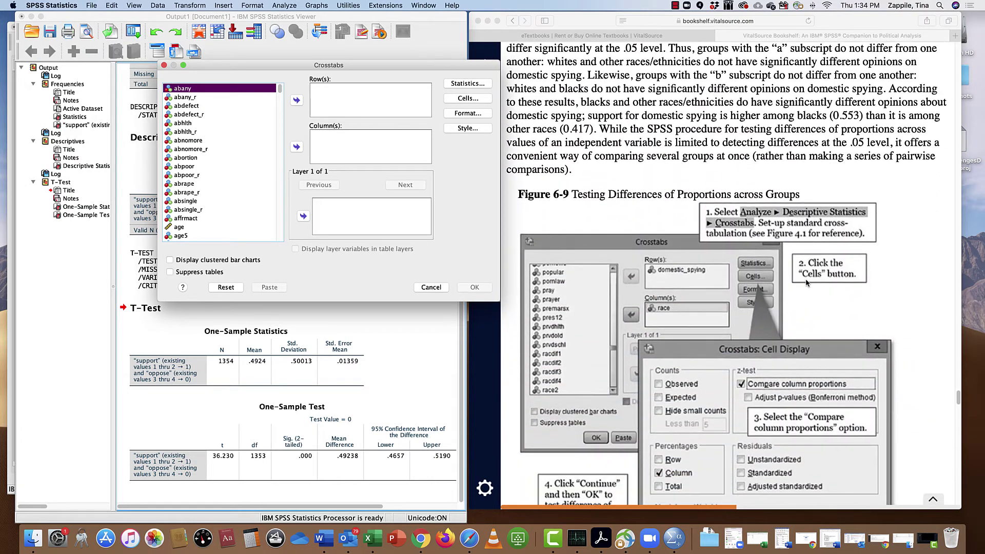
pyautogui.scroll(-2, 807, 283)
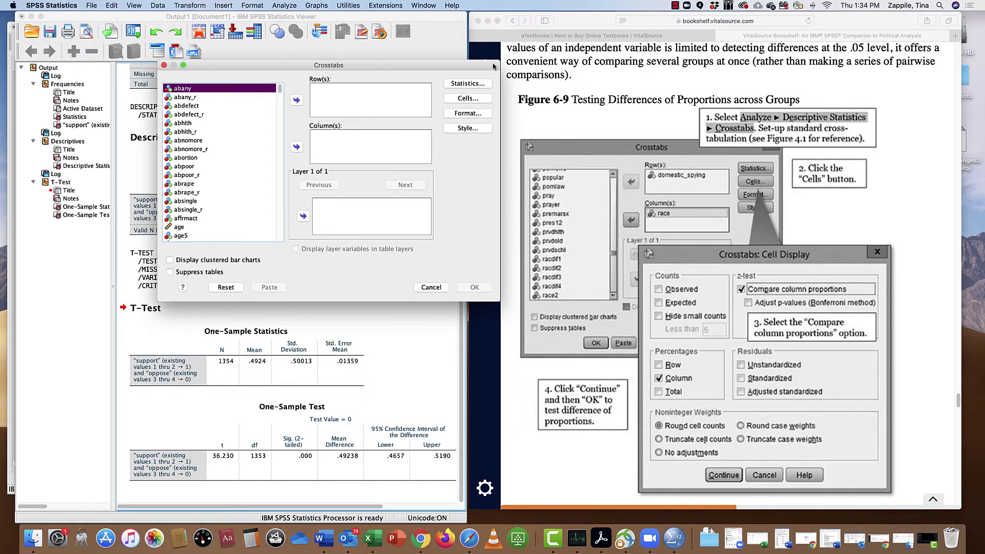
pyautogui.moveTo(497, 63); pyautogui.dragTo(457, 56)
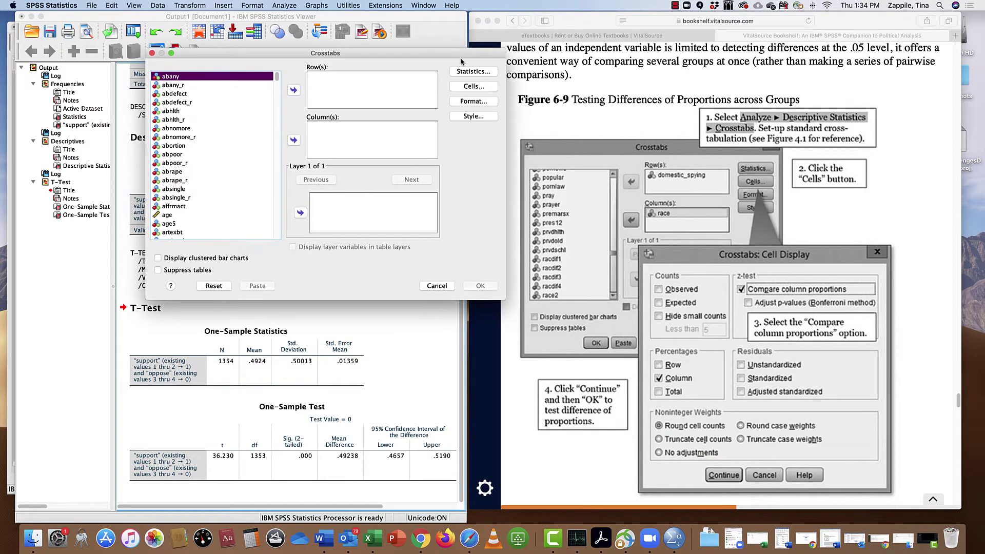
pyautogui.moveTo(507, 299); pyautogui.dragTo(503, 308)
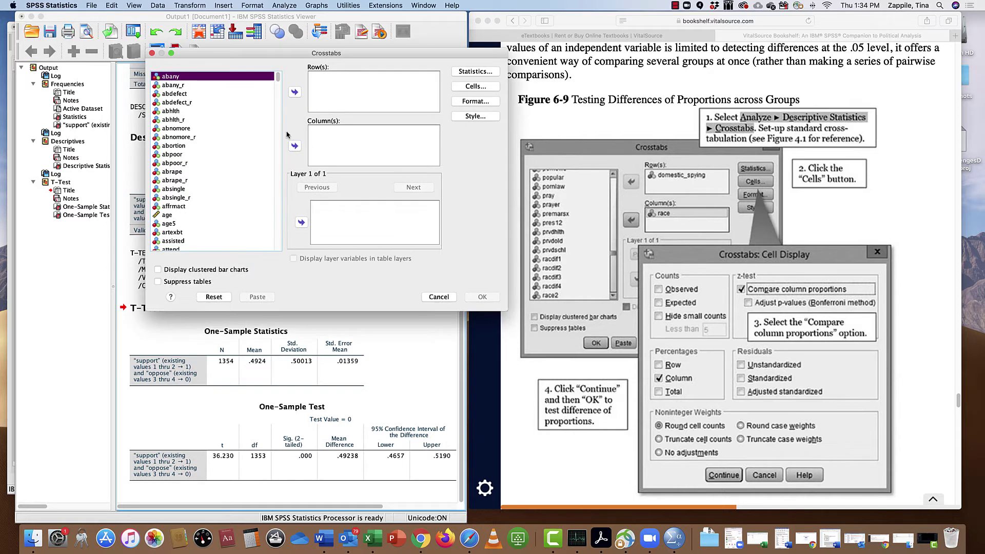
# Step: Assign domestic_spying to the rows and race to the columns of the crosstabulation
pyautogui.moveTo(278, 77); pyautogui.dragTo(277, 110)
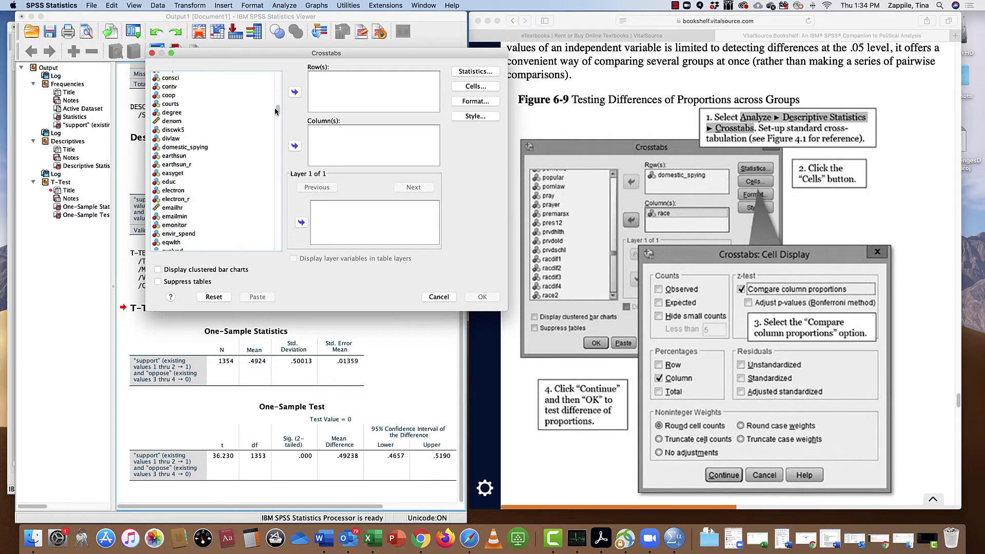
pyautogui.click(200, 150)
pyautogui.click(295, 92)
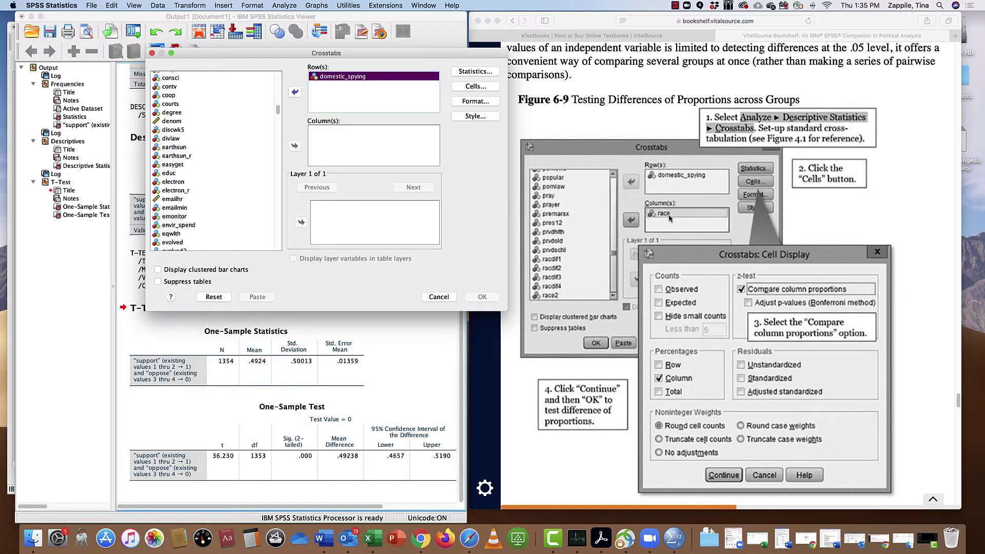
pyautogui.moveTo(237, 200); pyautogui.dragTo(245, 179)
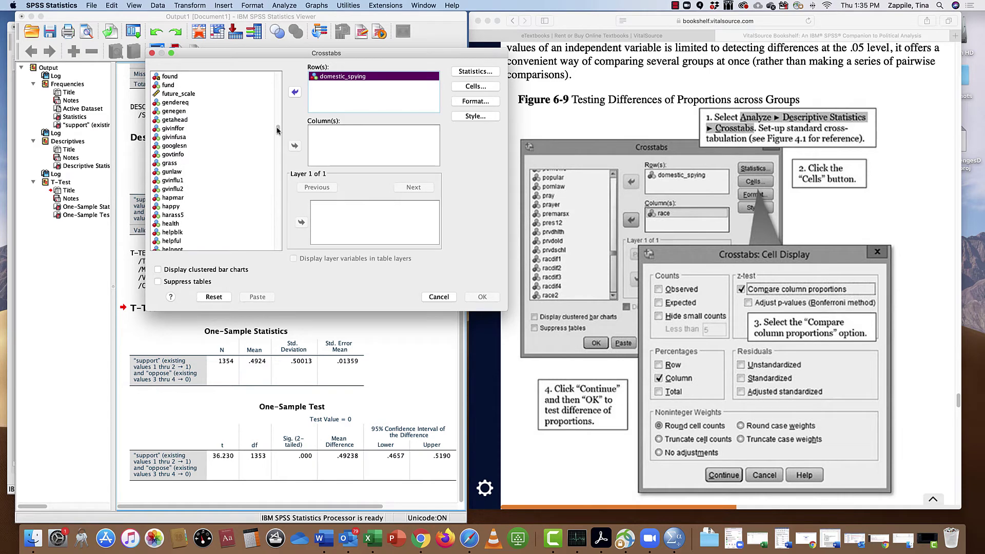
pyautogui.moveTo(278, 129); pyautogui.dragTo(272, 192)
pyautogui.click(211, 193)
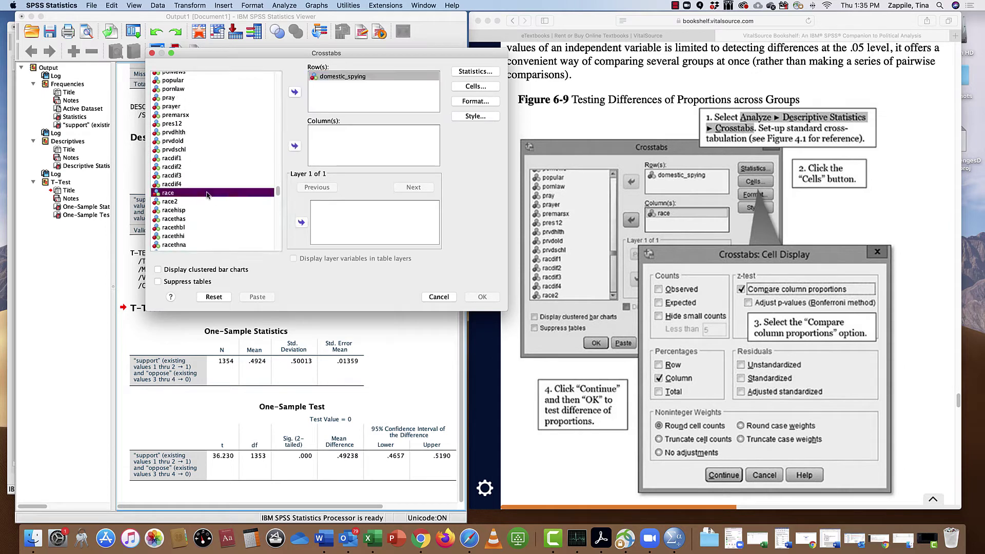
pyautogui.click(295, 146)
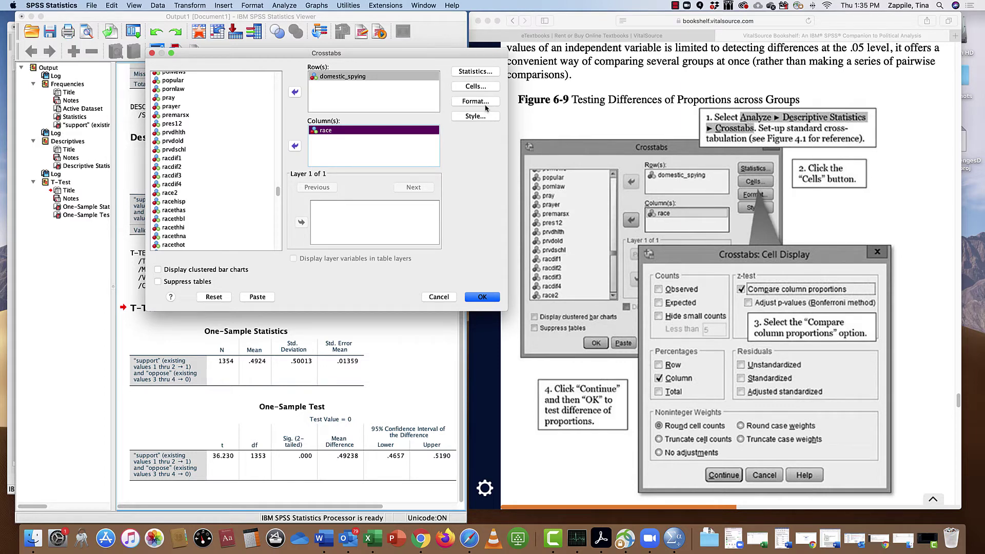
# Step: Set the Crosstabs cells to compare column proportions and show column percentages without observed counts, and run the analysis
pyautogui.click(474, 87)
pyautogui.moveTo(645, 147); pyautogui.dragTo(582, 147)
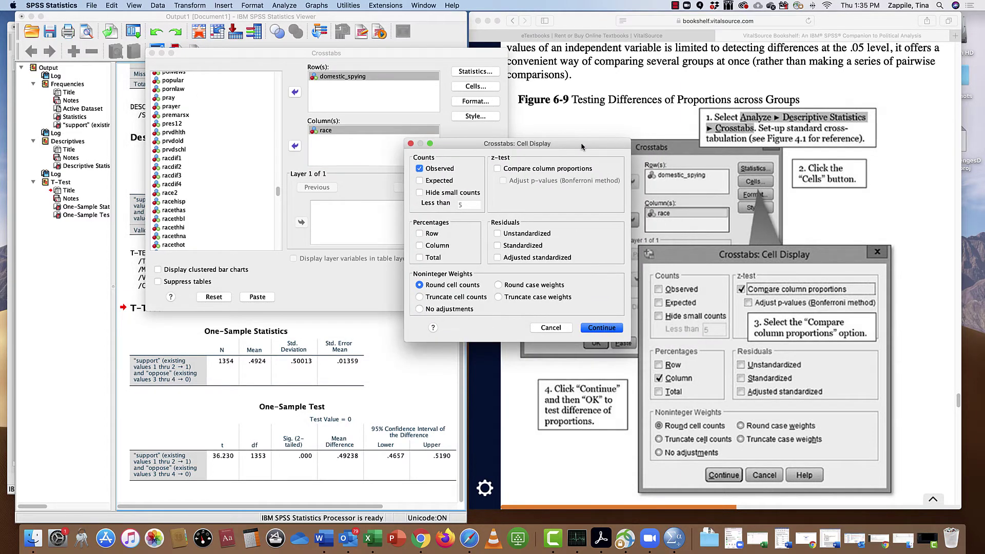
pyautogui.click(497, 168)
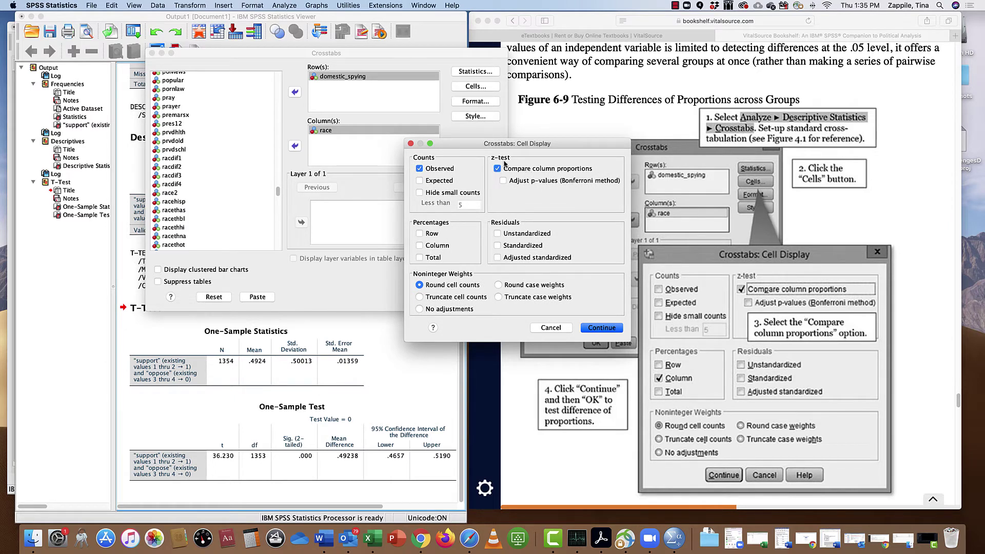
pyautogui.click(440, 247)
pyautogui.click(420, 169)
pyautogui.moveTo(588, 147); pyautogui.dragTo(512, 169)
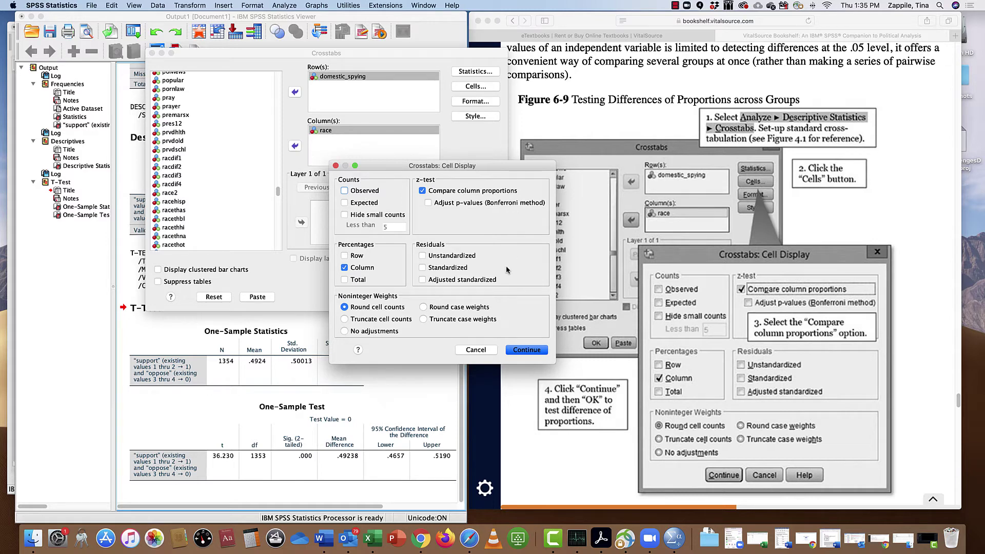
pyautogui.click(527, 350)
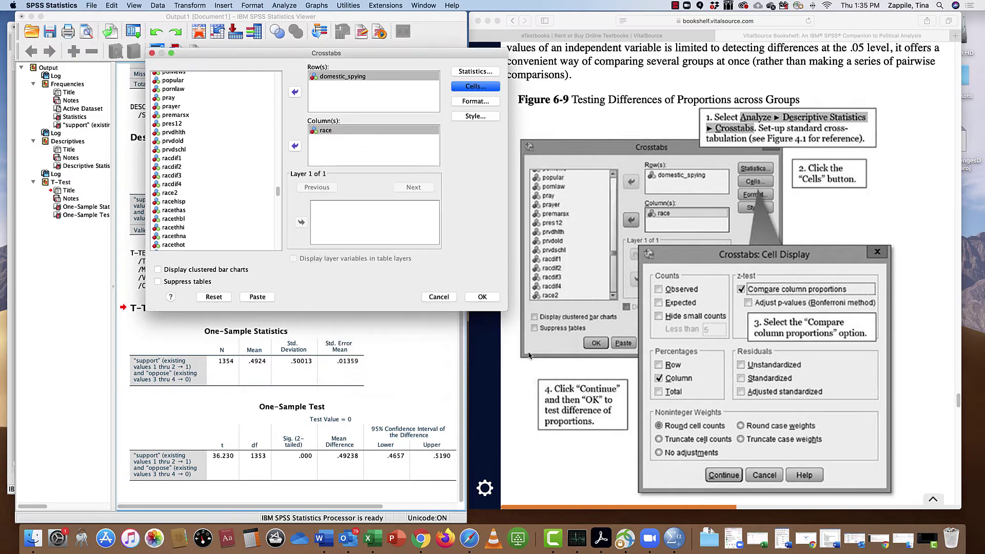
pyautogui.scroll(-4, 648, 339)
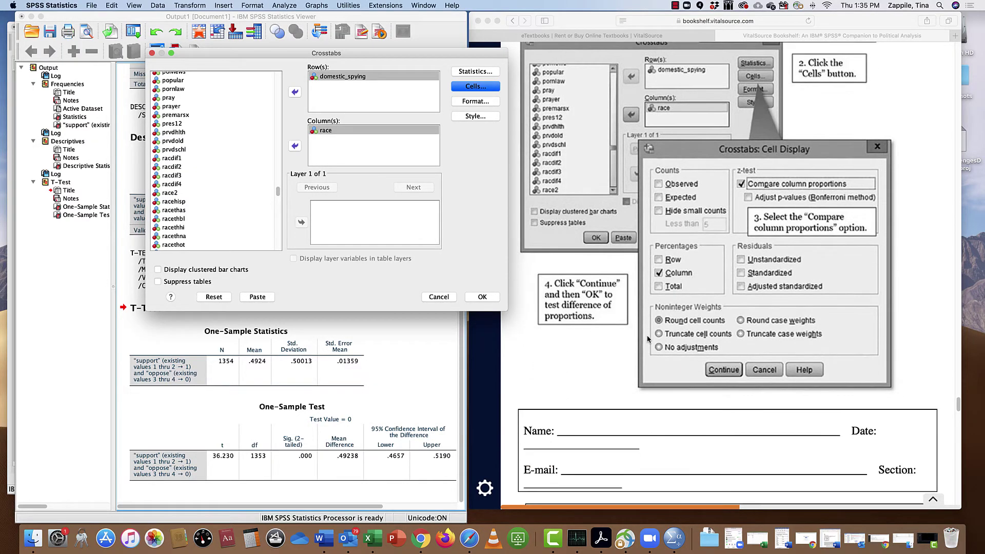
pyautogui.click(482, 297)
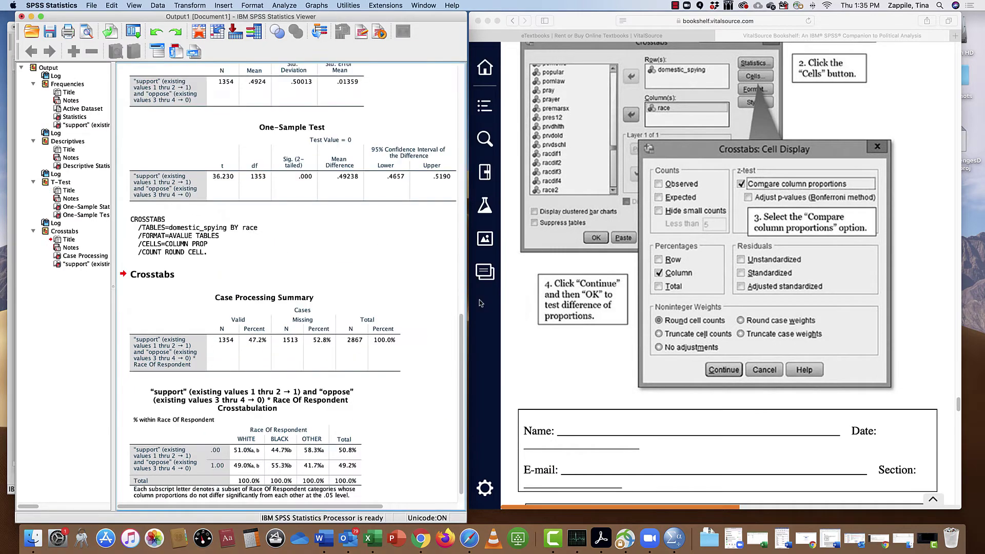
# Step: Compare the crosstabulation output with the textbook's table of domestic spying support by race of respondent
pyautogui.scroll(5, 571, 363)
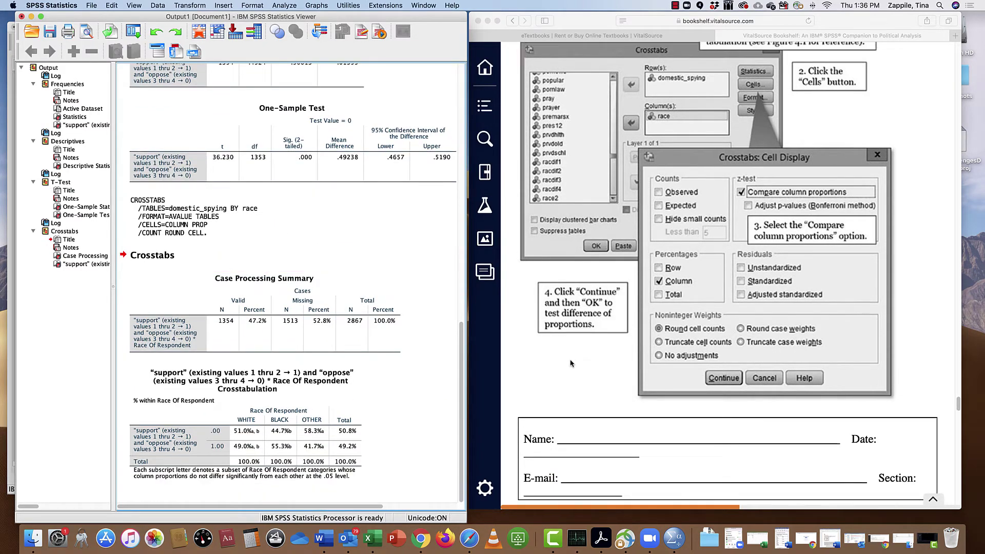
pyautogui.scroll(9, 571, 363)
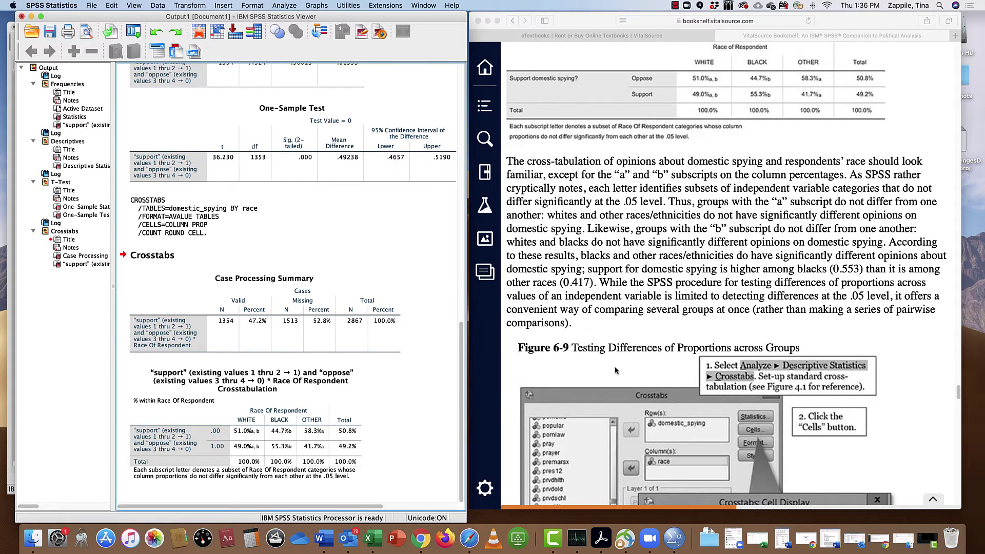
pyautogui.scroll(-1, 617, 364)
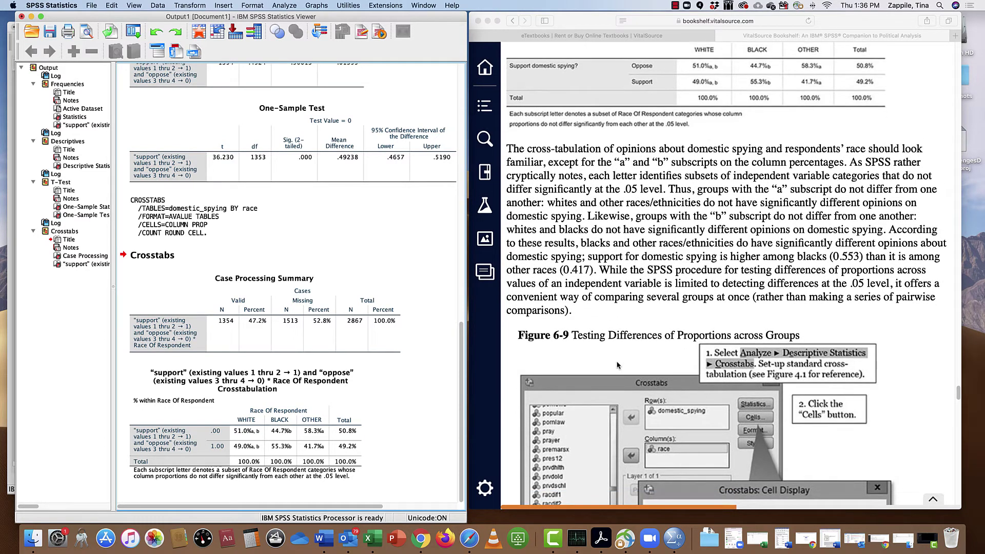
pyautogui.scroll(4, 617, 365)
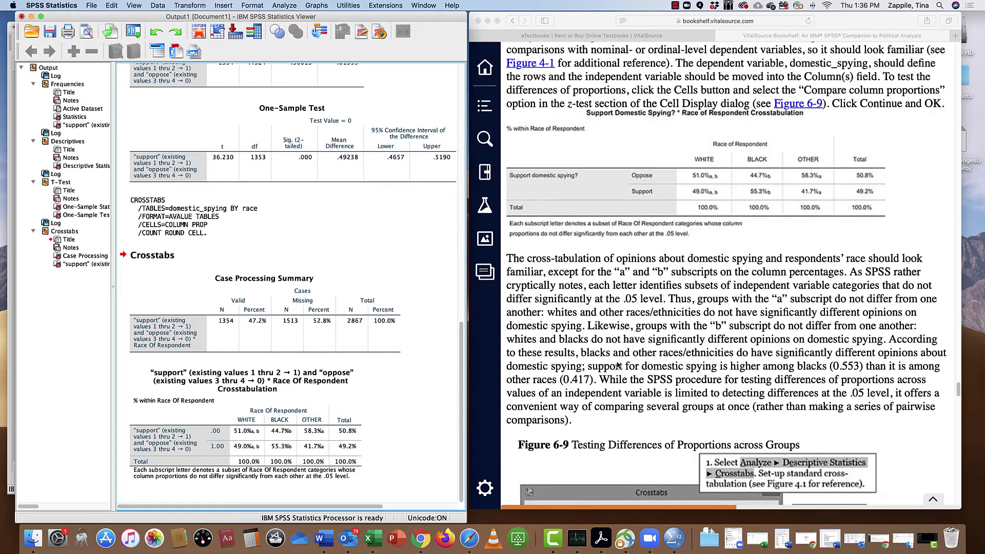
pyautogui.scroll(2, 617, 365)
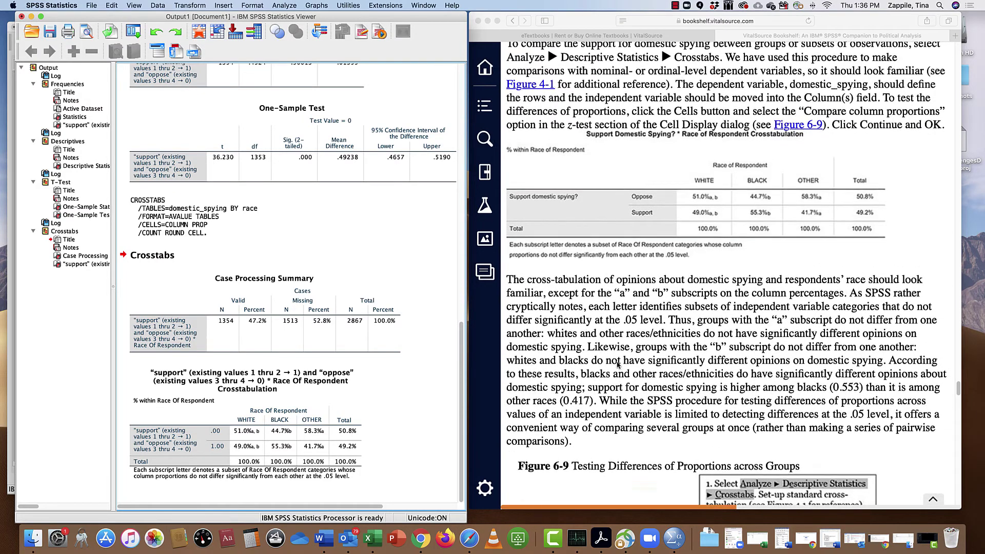
pyautogui.scroll(2, 617, 365)
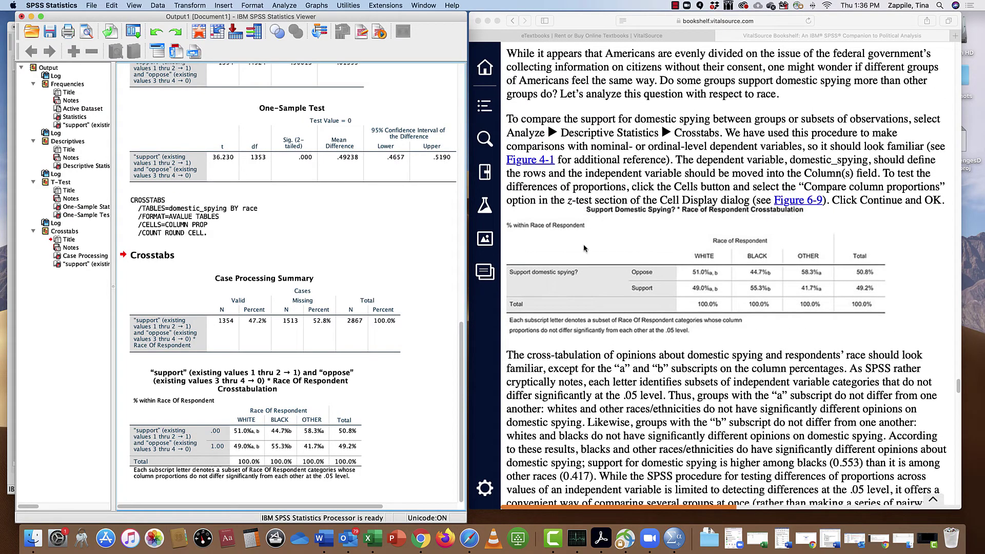
pyautogui.scroll(-4, 697, 303)
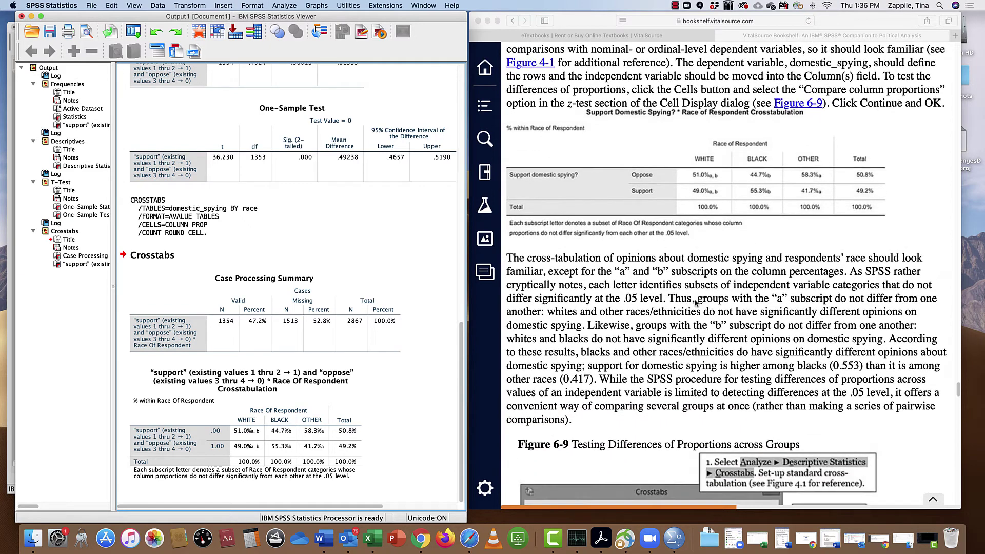
pyautogui.scroll(-1, 686, 454)
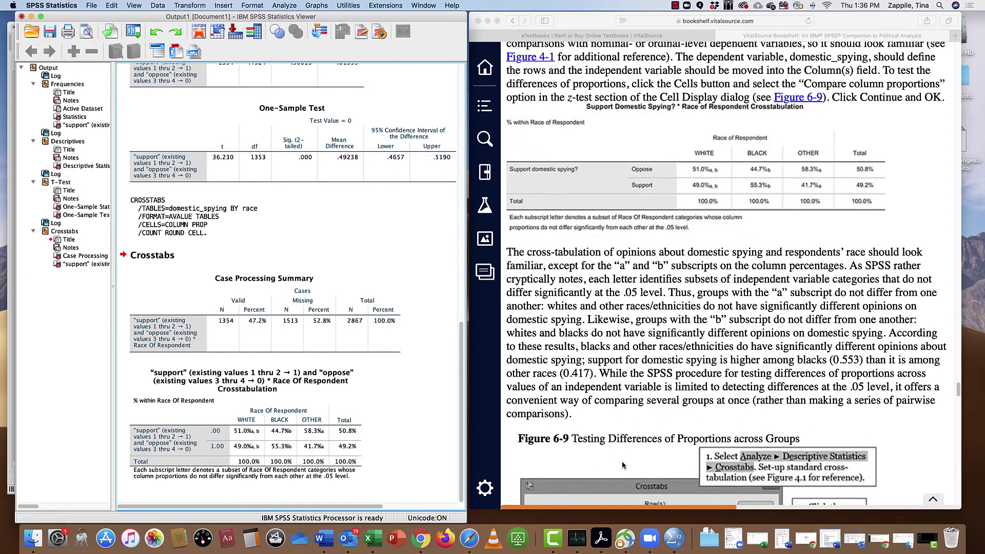
pyautogui.scroll(5, 623, 466)
pyautogui.scroll(4, 623, 465)
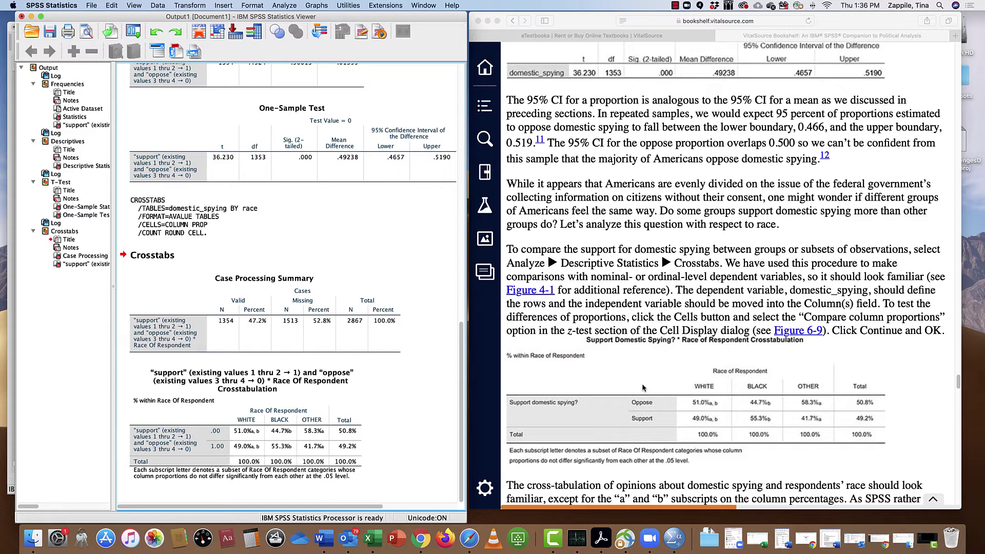
pyautogui.scroll(-1, 643, 388)
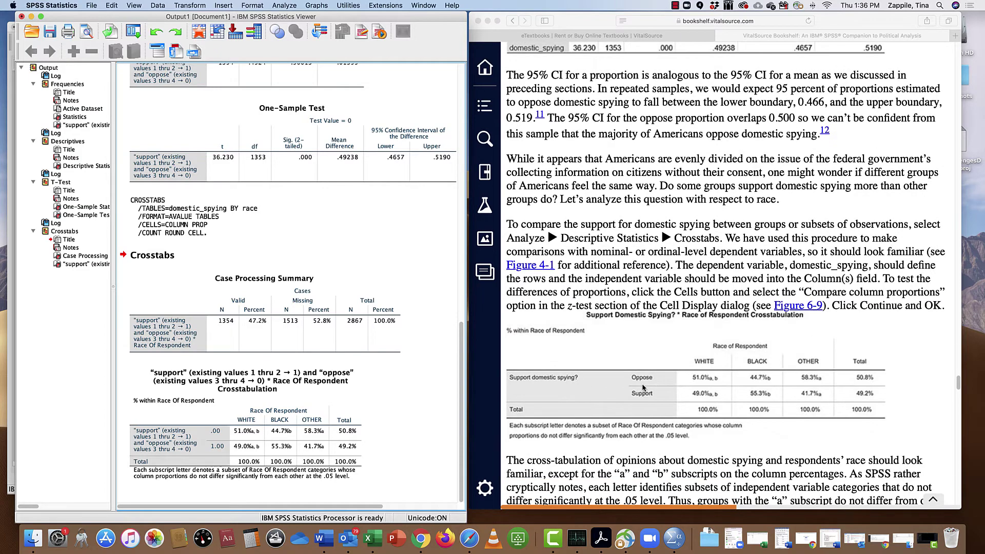
pyautogui.scroll(-2, 643, 388)
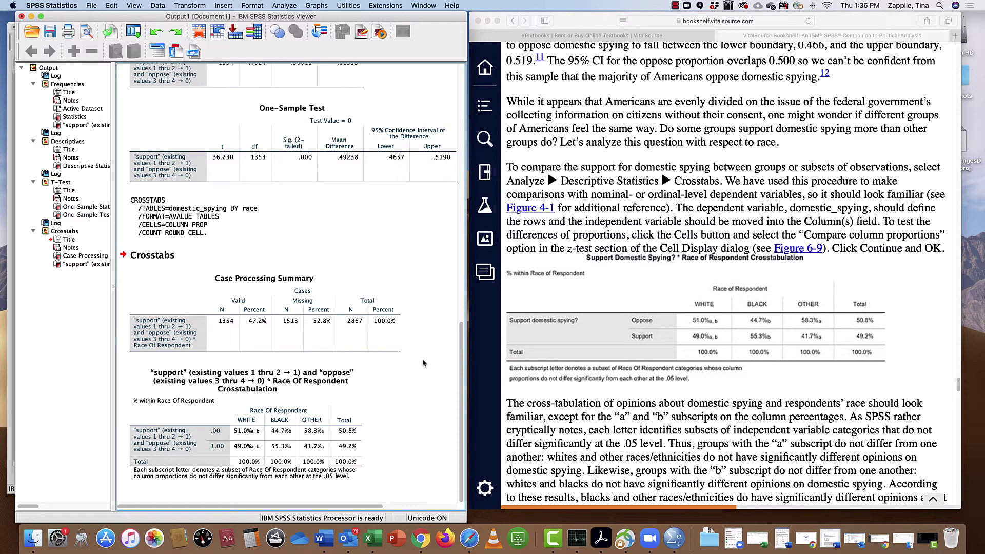
# Step: Examine the subscript letters in the crosstabulation and read the textbook's explanation of the "a" and "b" subscripts
pyautogui.click(361, 412)
pyautogui.click(395, 427)
pyautogui.scroll(-1, 571, 430)
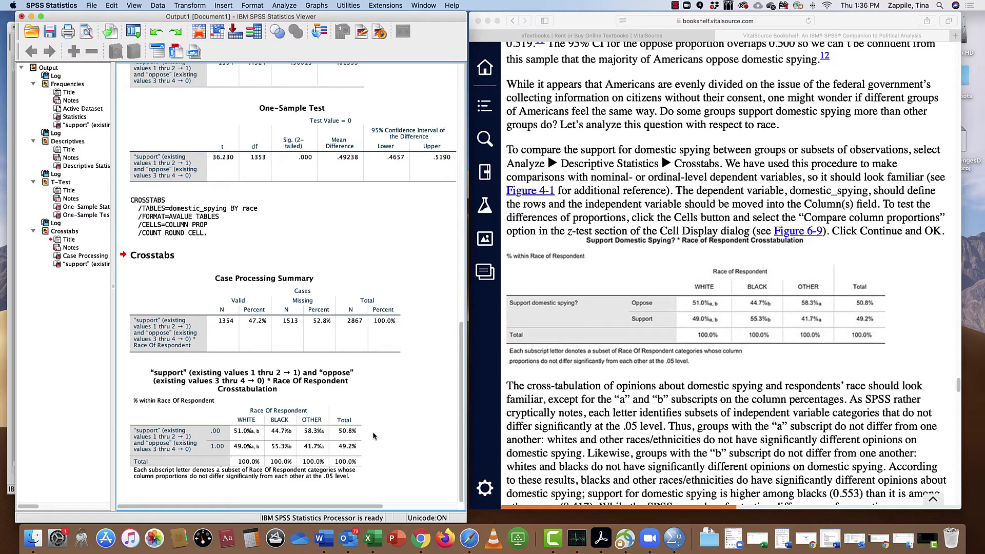
pyautogui.click(594, 417)
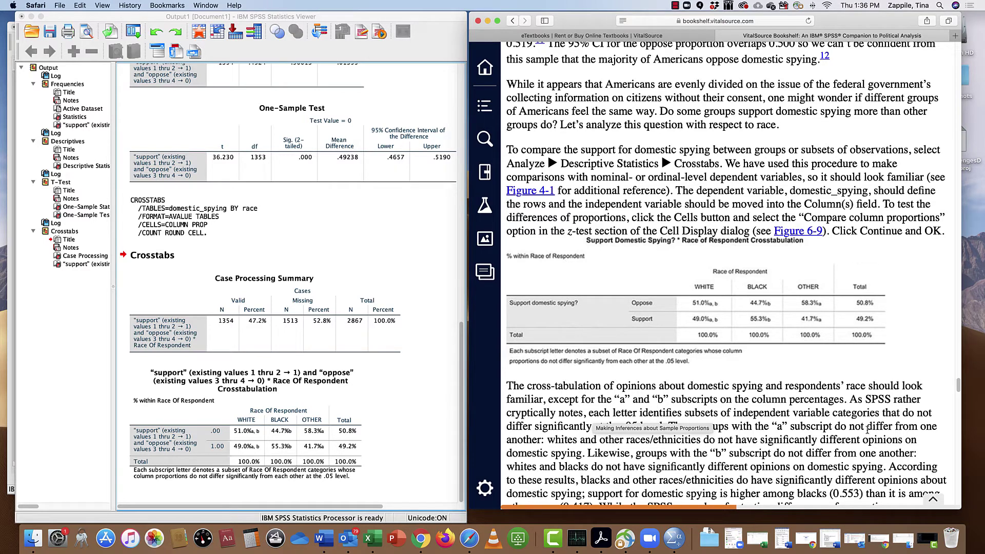
pyautogui.moveTo(850, 400); pyautogui.dragTo(583, 414)
pyautogui.click(679, 431)
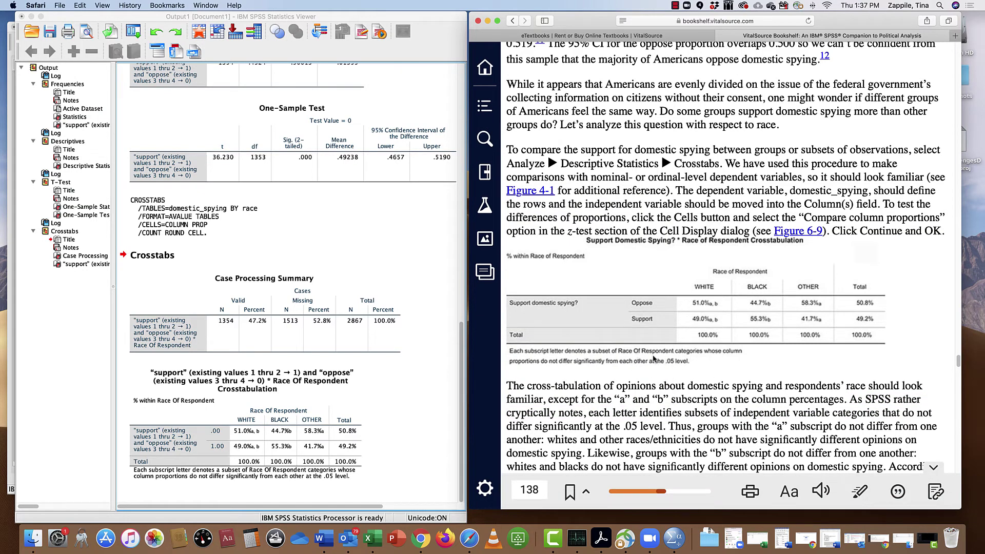
pyautogui.scroll(-2, 654, 361)
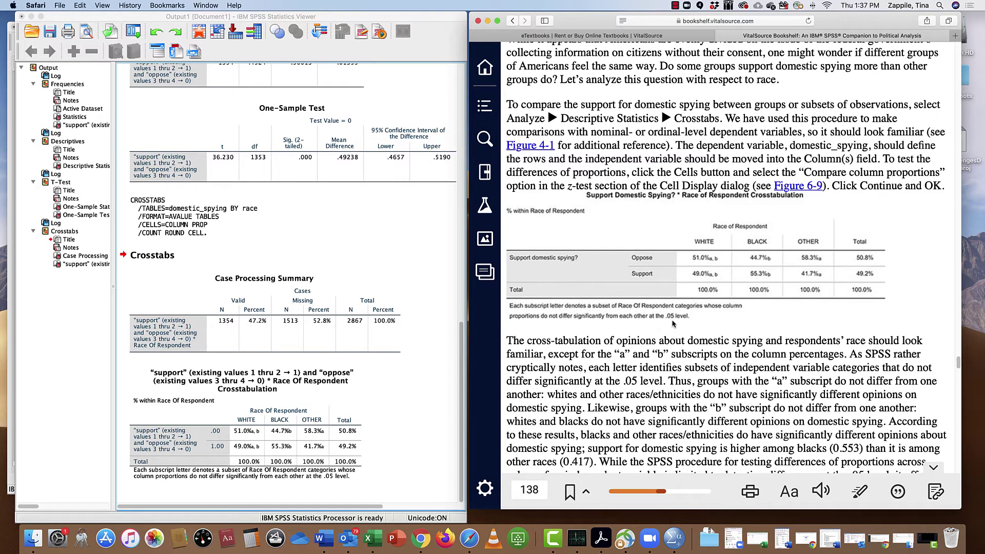
pyautogui.scroll(-1, 670, 319)
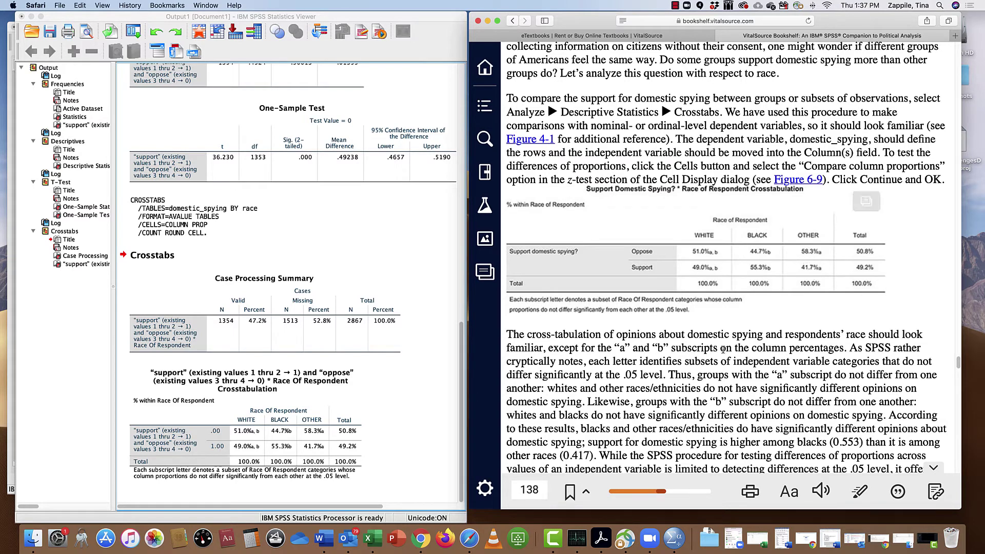
# Step: Read the textbook's explanation of groups sharing the "a" subscript and check it against the race table
pyautogui.scroll(-3, 720, 348)
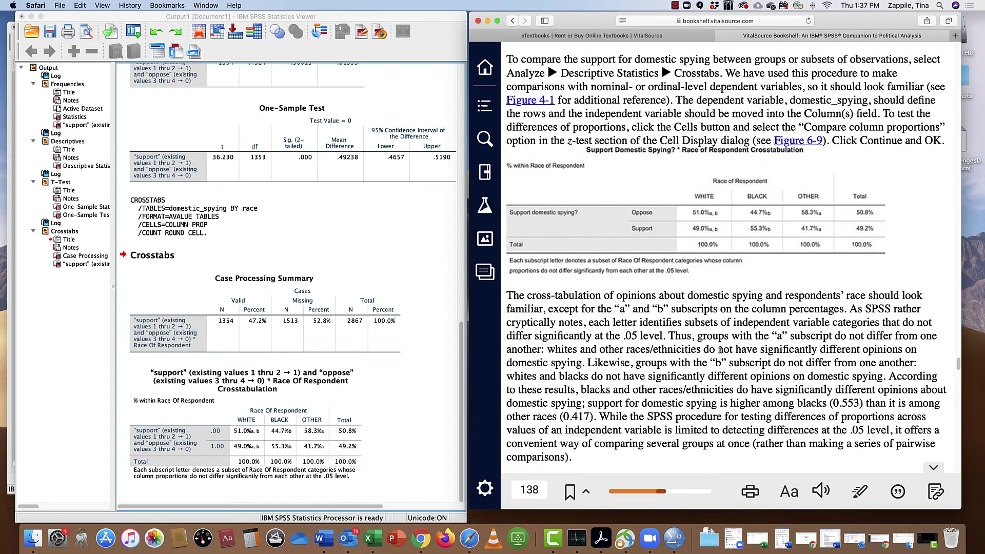
pyautogui.moveTo(667, 336); pyautogui.dragTo(549, 350)
pyautogui.click(703, 350)
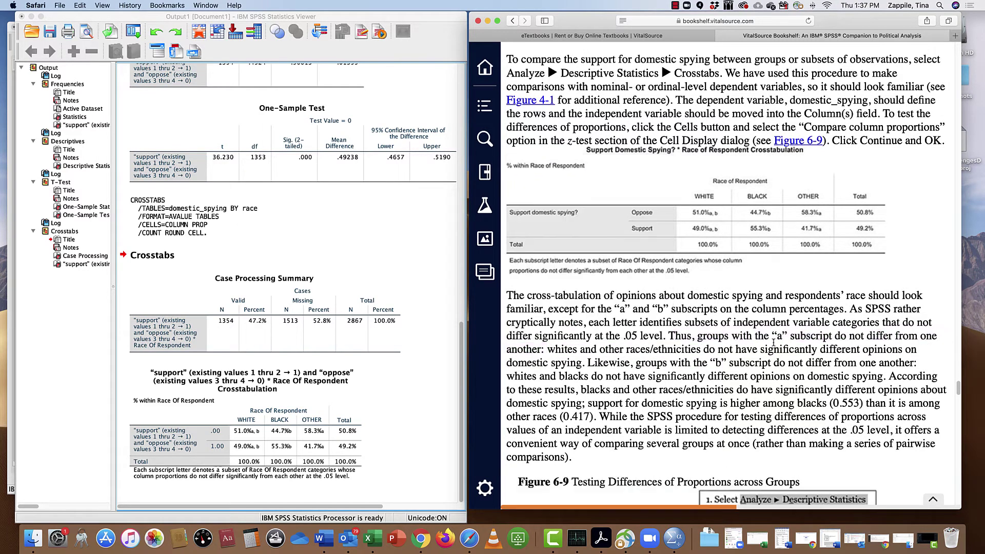
pyautogui.moveTo(781, 224)
pyautogui.scroll(-1, 684, 364)
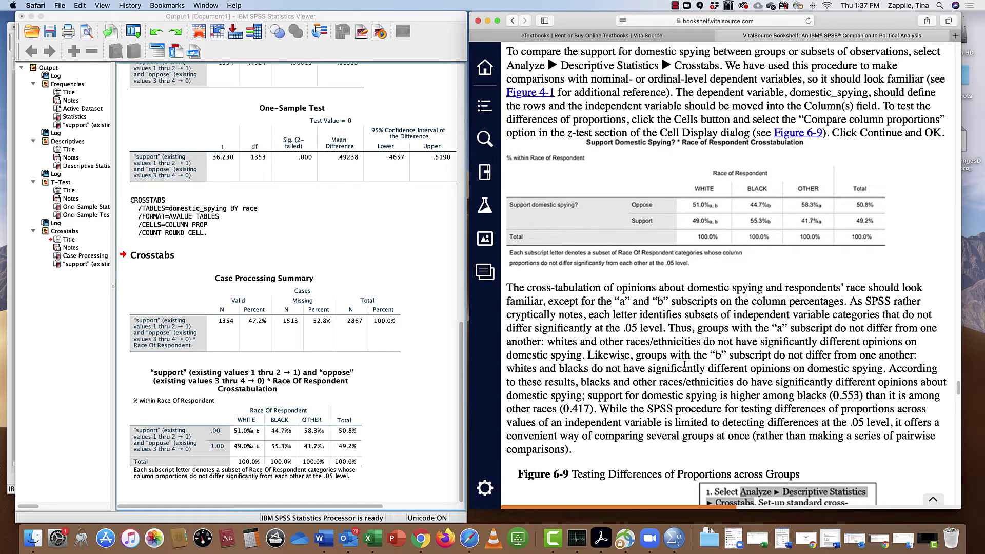
# Step: Select the textbook sentence about groups with the "b" subscript and compare it with the white and black columns in the table
pyautogui.scroll(-2, 684, 365)
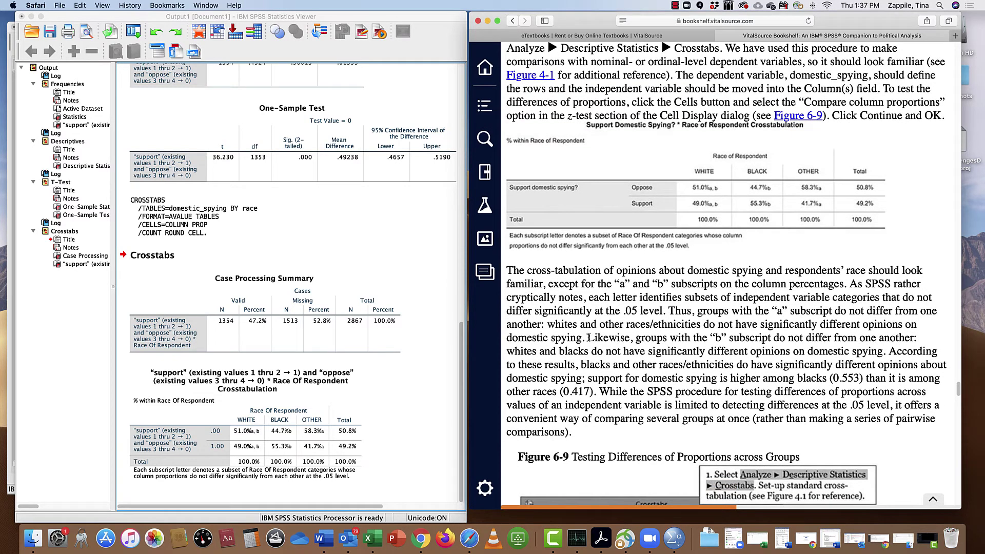
pyautogui.moveTo(589, 338); pyautogui.dragTo(882, 352)
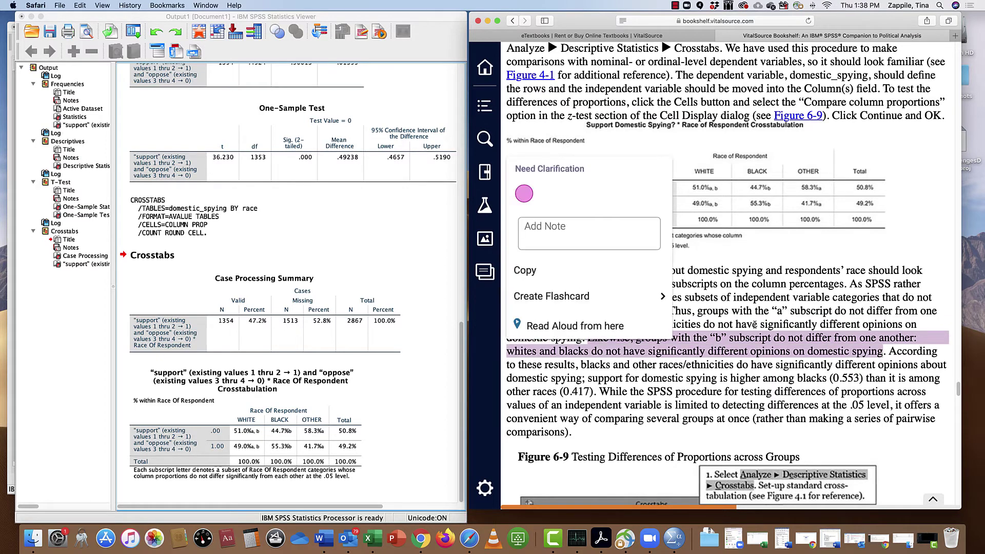
pyautogui.click(756, 323)
pyautogui.moveTo(704, 205)
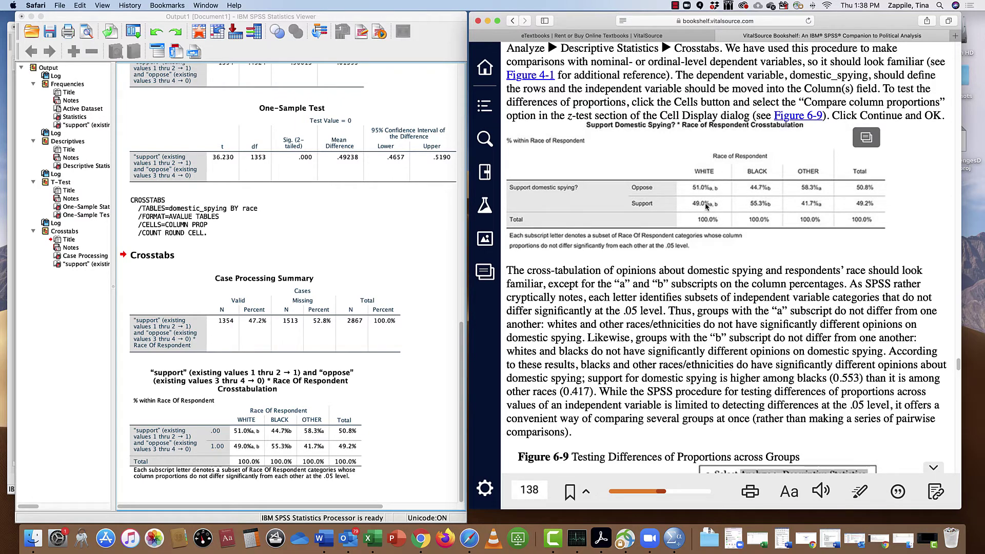
# Step: Select the textbook passage comparing blacks with other races/ethnicities on domestic spying and relate it to the table's percentages
pyautogui.scroll(-1, 715, 302)
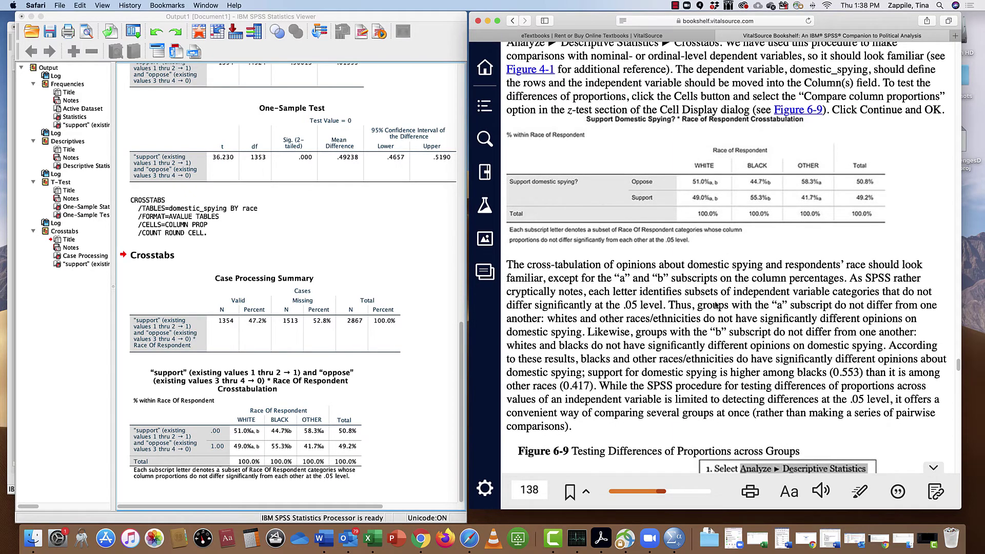
pyautogui.scroll(-2, 716, 304)
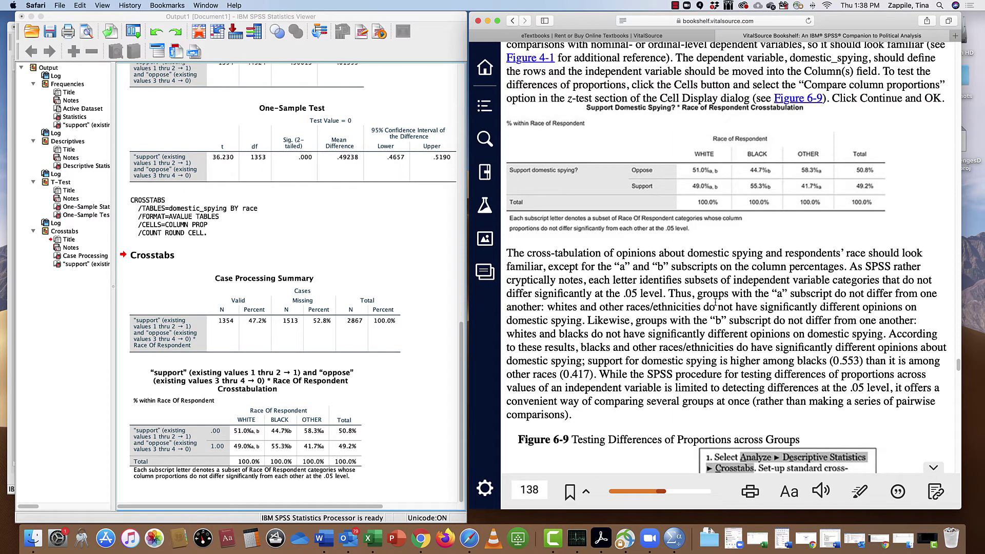
pyautogui.scroll(-1, 715, 303)
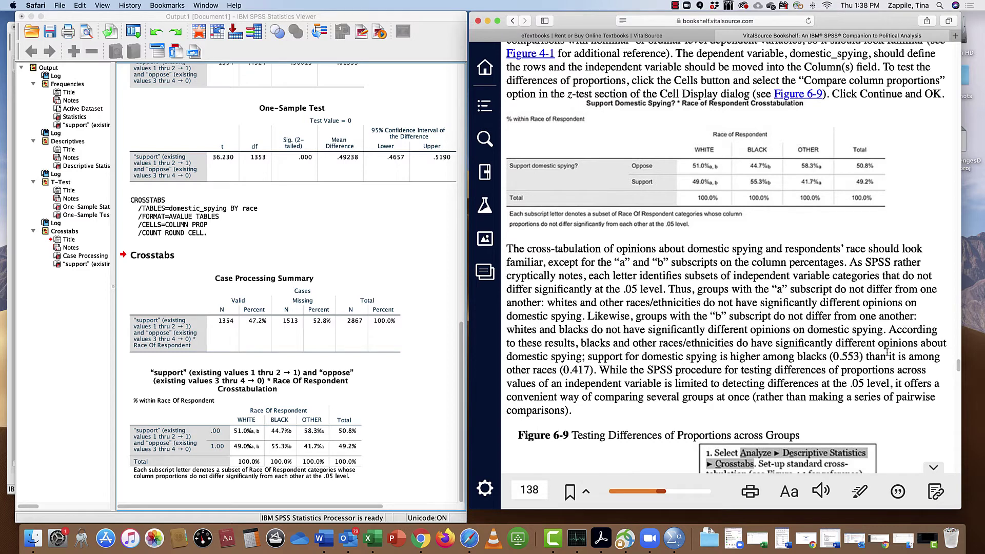
pyautogui.moveTo(888, 330); pyautogui.dragTo(599, 369)
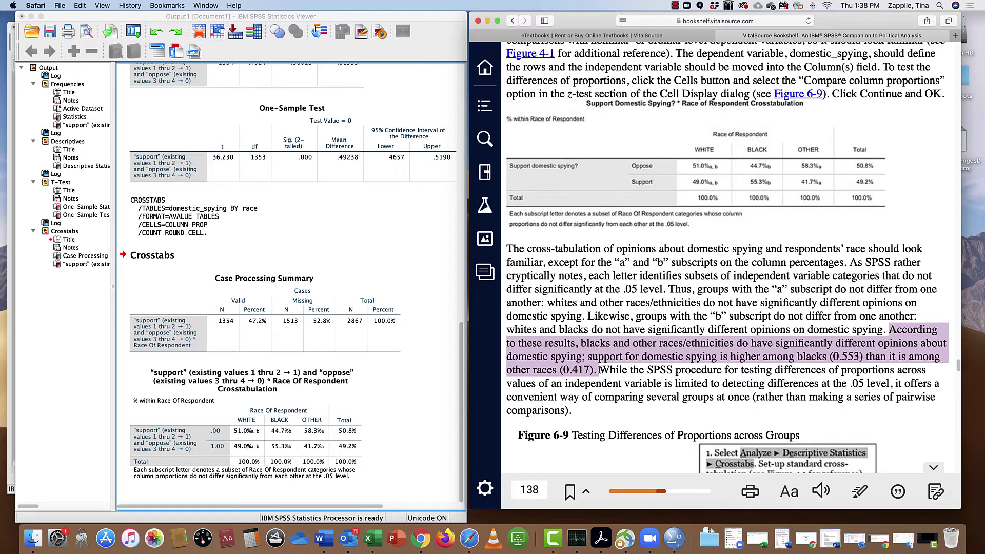
pyautogui.moveTo(599, 370); pyautogui.dragTo(599, 369)
pyautogui.click(599, 369)
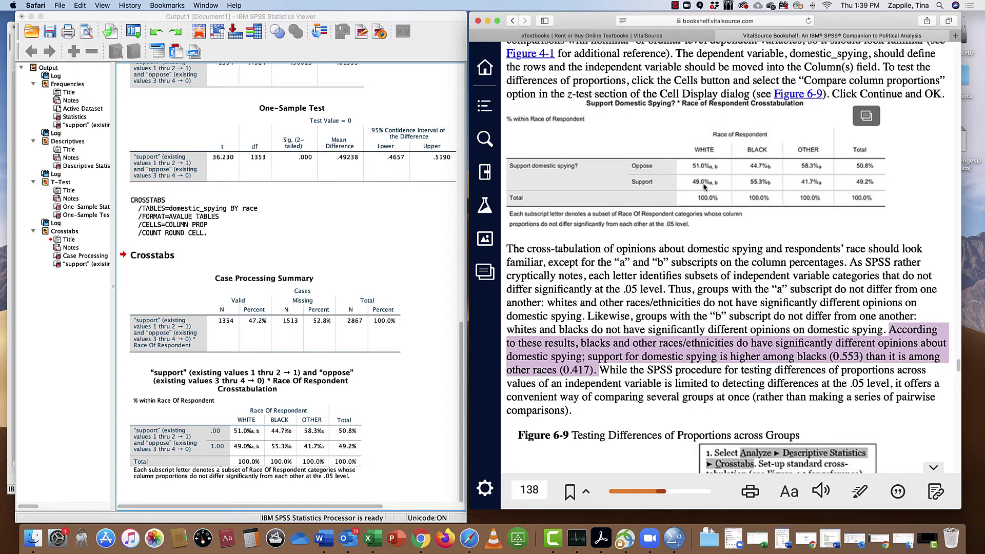
pyautogui.scroll(1, 702, 186)
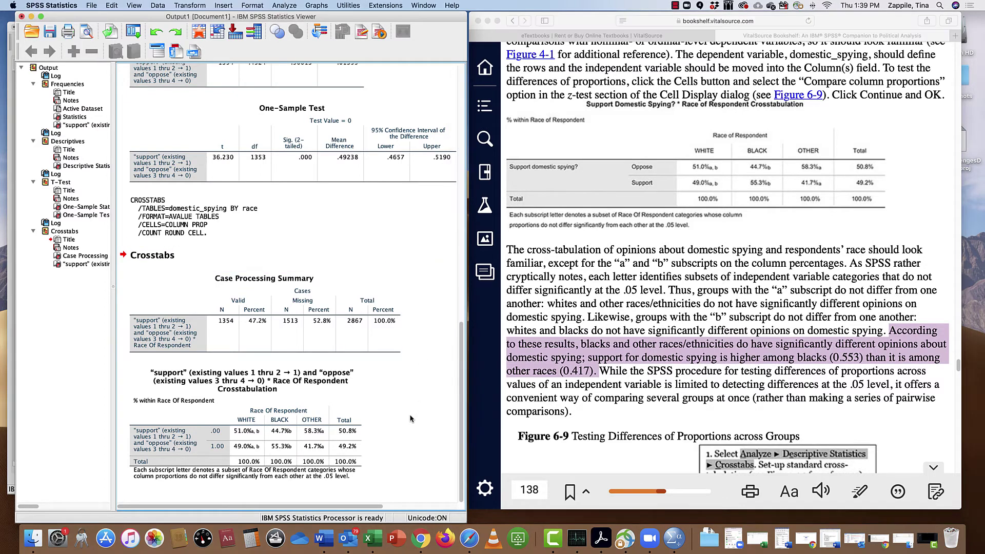
# Step: Replace race with female as the column variable in Crosstabs, keeping domestic_spying in the rows, and run the analysis
pyautogui.click(425, 380)
pyautogui.click(285, 5)
pyautogui.moveTo(313, 27)
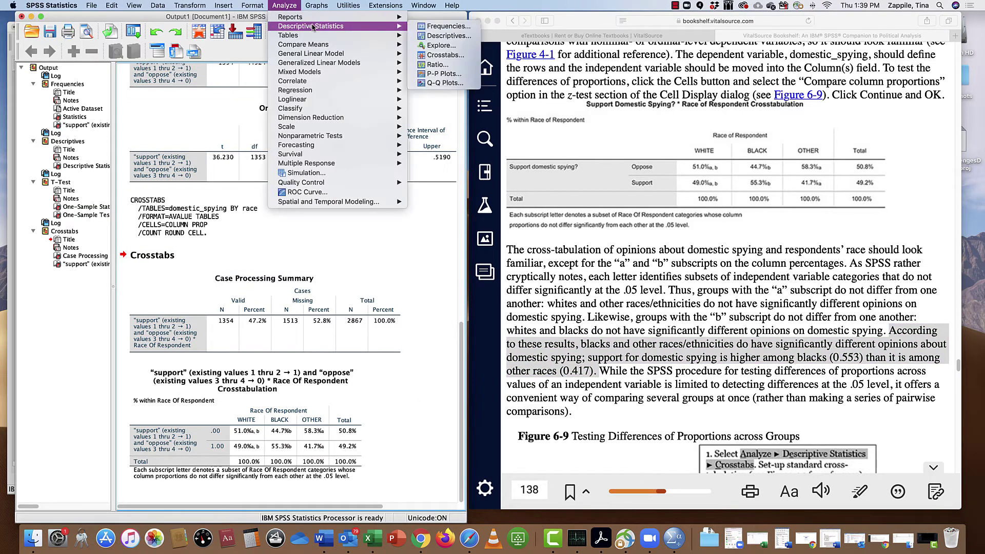
pyautogui.click(444, 55)
pyautogui.click(337, 131)
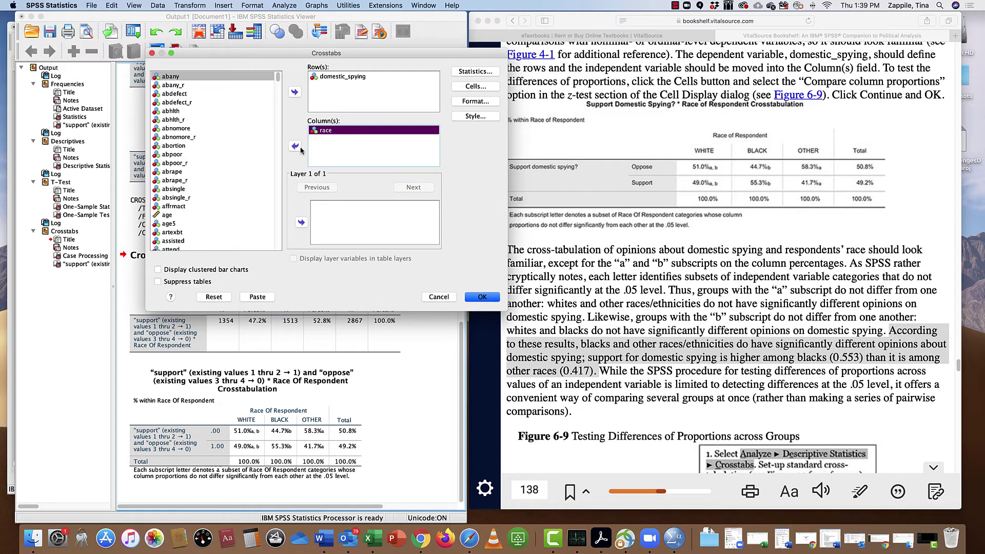
pyautogui.click(295, 146)
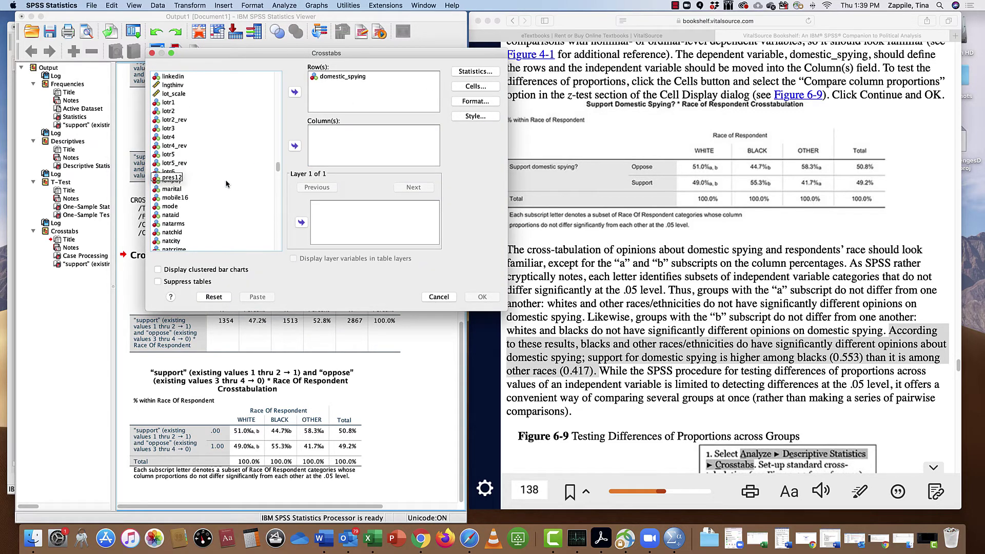
pyautogui.moveTo(278, 187); pyautogui.dragTo(278, 122)
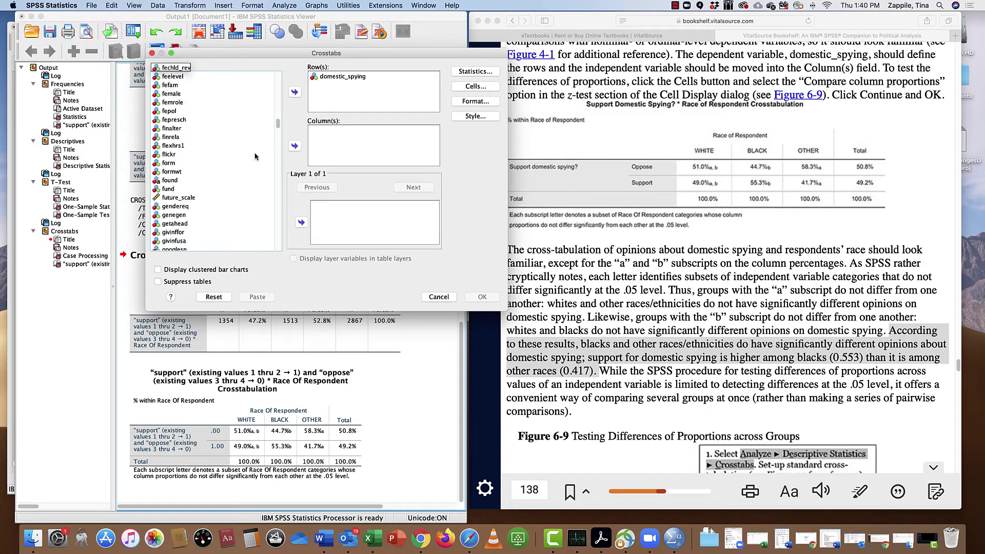
pyautogui.scroll(5, 255, 156)
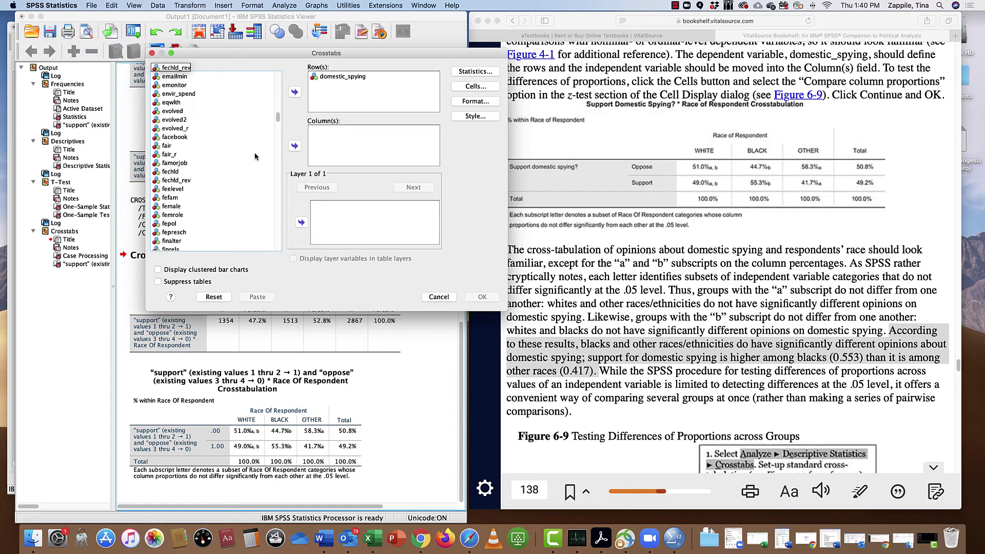
pyautogui.click(177, 206)
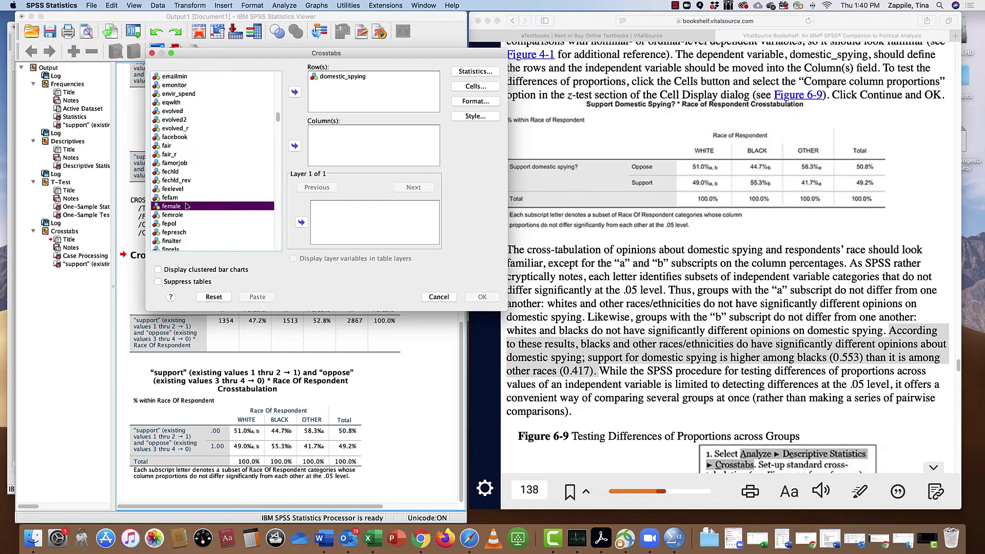
pyautogui.click(295, 148)
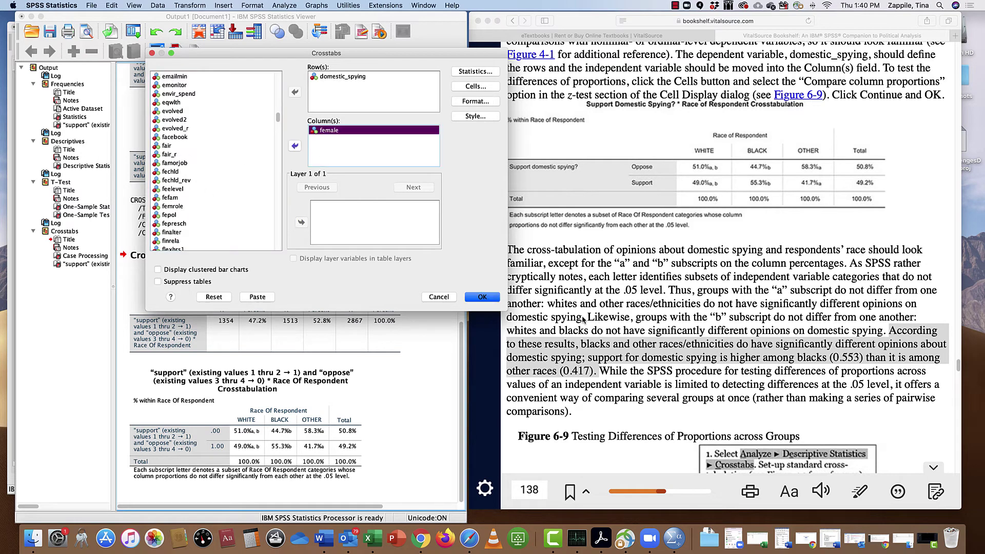
pyautogui.click(482, 297)
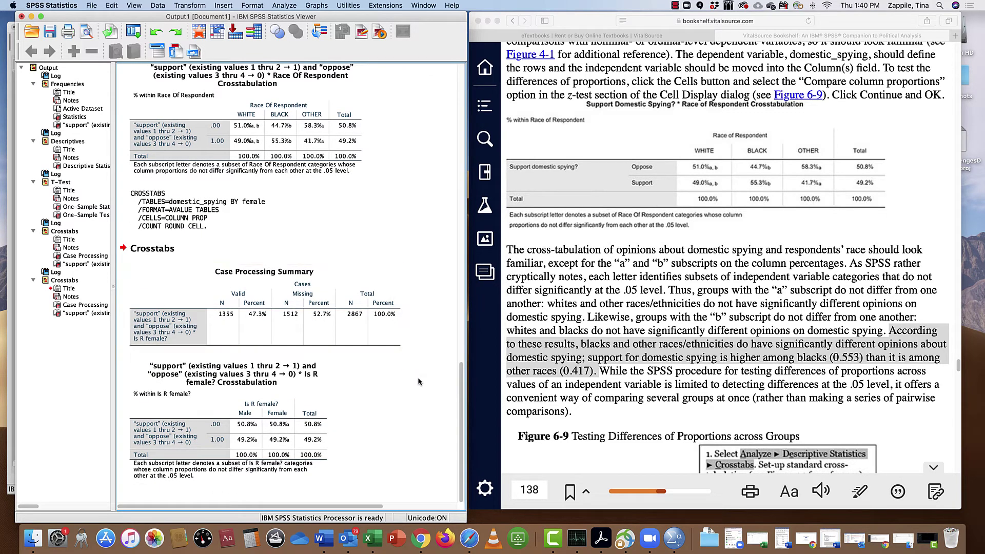
# Step: Widen the output window and examine the subscripts in the crosstabulation of domestic spying support by sex
pyautogui.moveTo(466, 522); pyautogui.dragTo(725, 517)
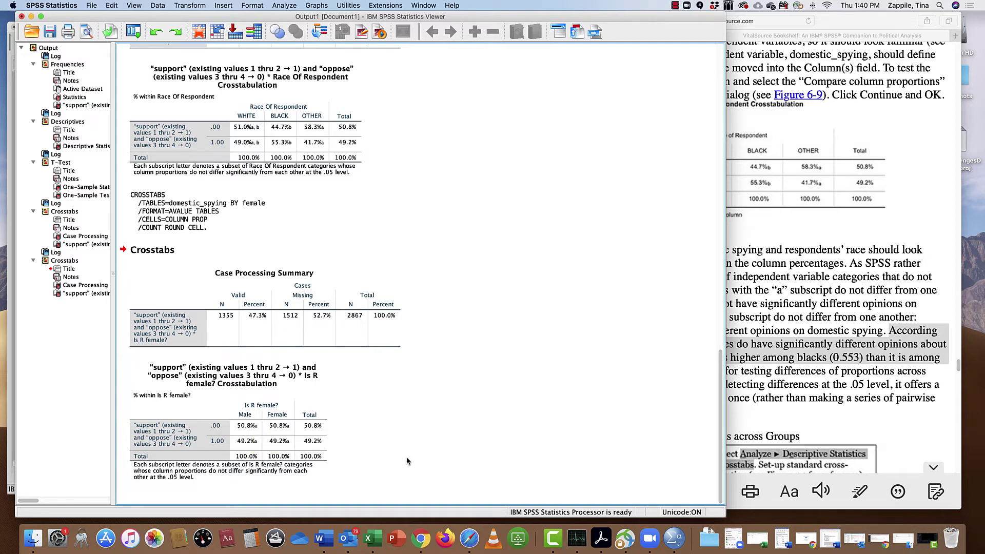
pyautogui.doubleClick(226, 432)
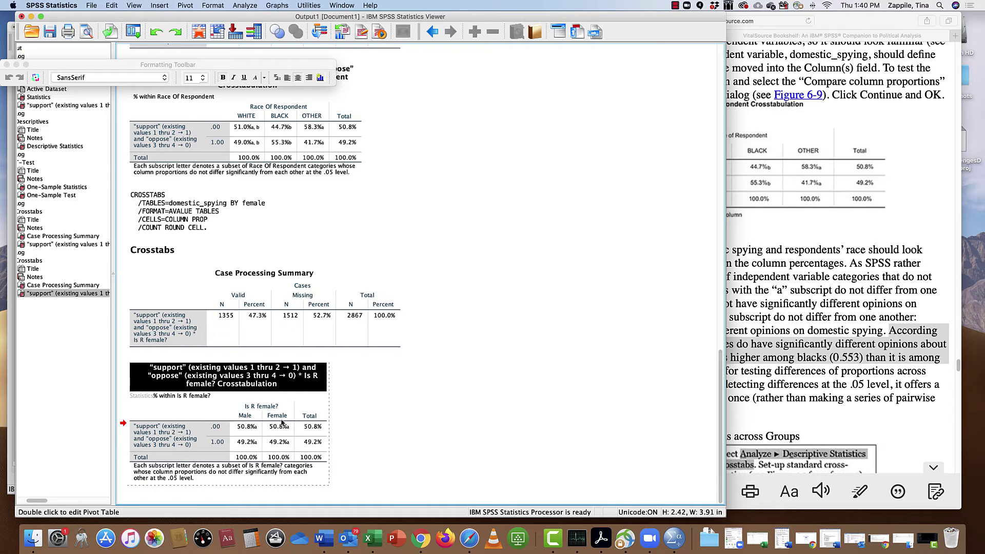
pyautogui.click(398, 445)
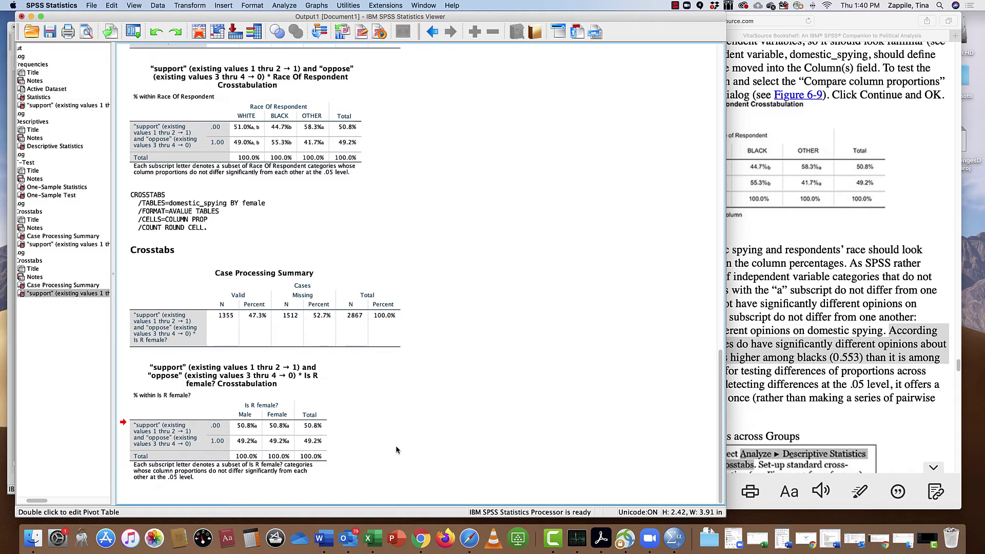
# Step: Replace female with kids as the column variable in Crosstabs, keeping domestic_spying in the rows, and run the analysis
pyautogui.click(283, 5)
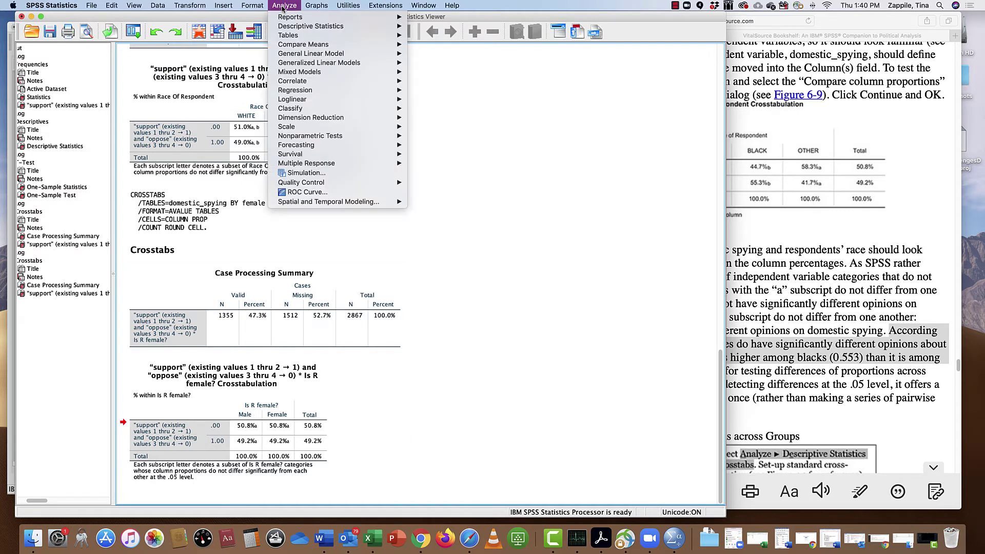
pyautogui.moveTo(322, 26)
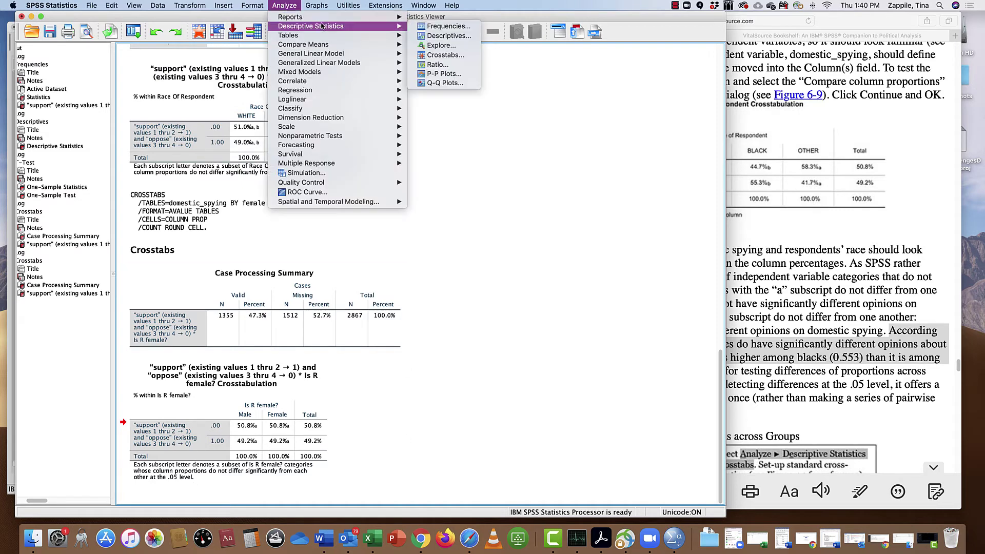
pyautogui.click(445, 55)
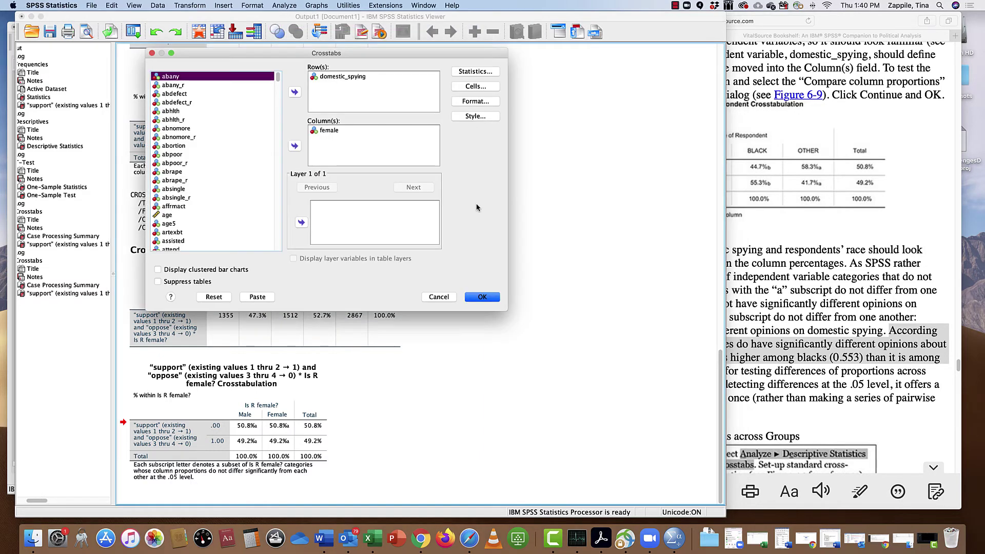
pyautogui.click(414, 241)
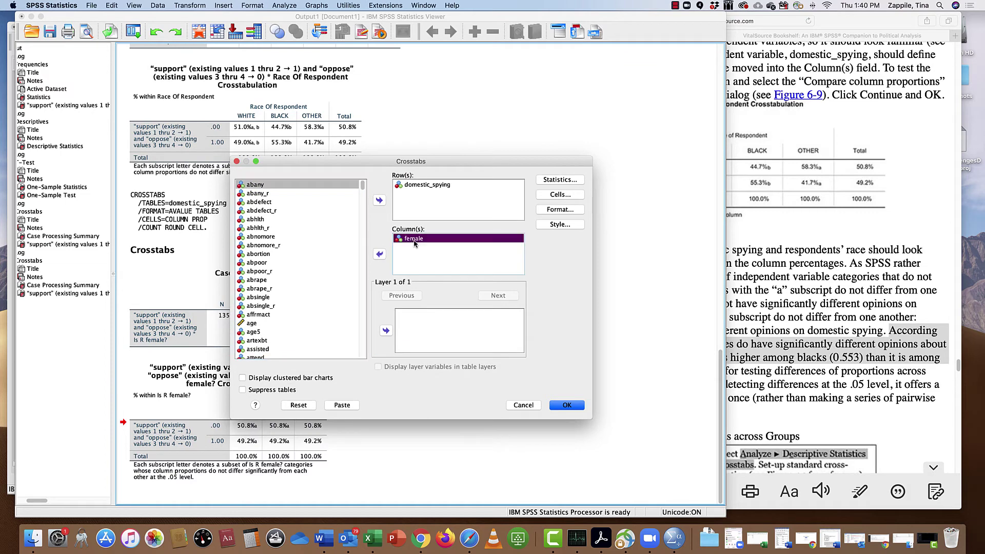
pyautogui.click(379, 254)
pyautogui.scroll(-5, 306, 275)
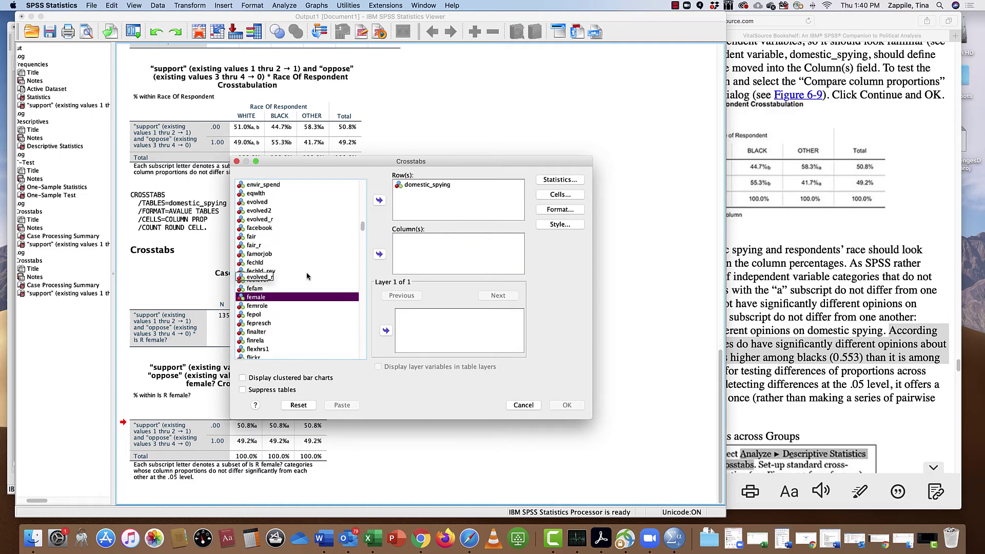
pyautogui.scroll(-6, 307, 276)
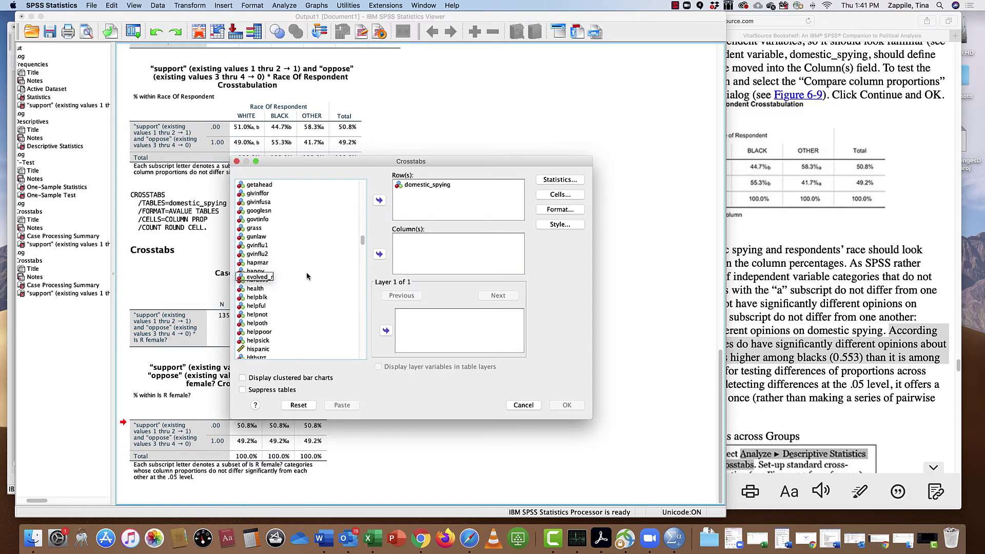
pyautogui.scroll(-8, 307, 276)
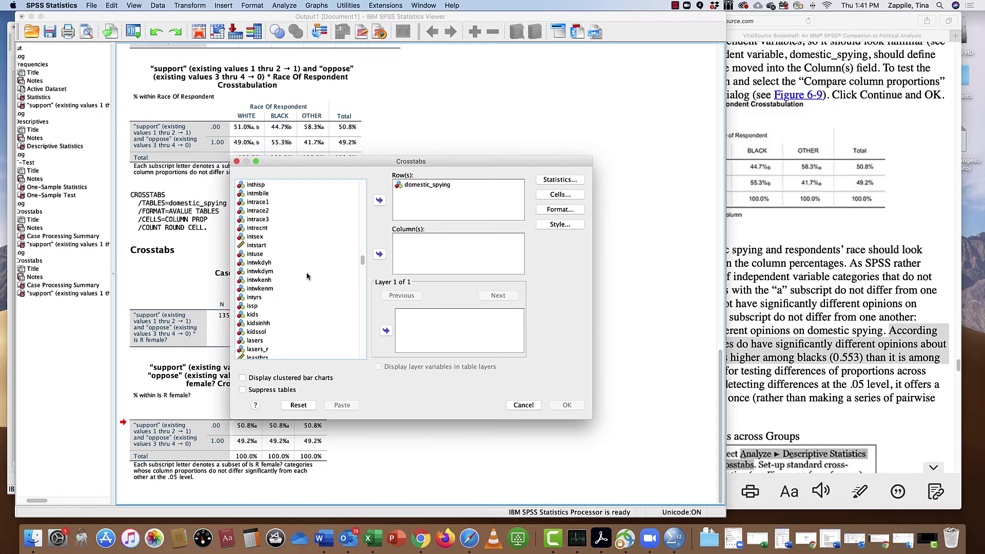
pyautogui.scroll(2, 307, 276)
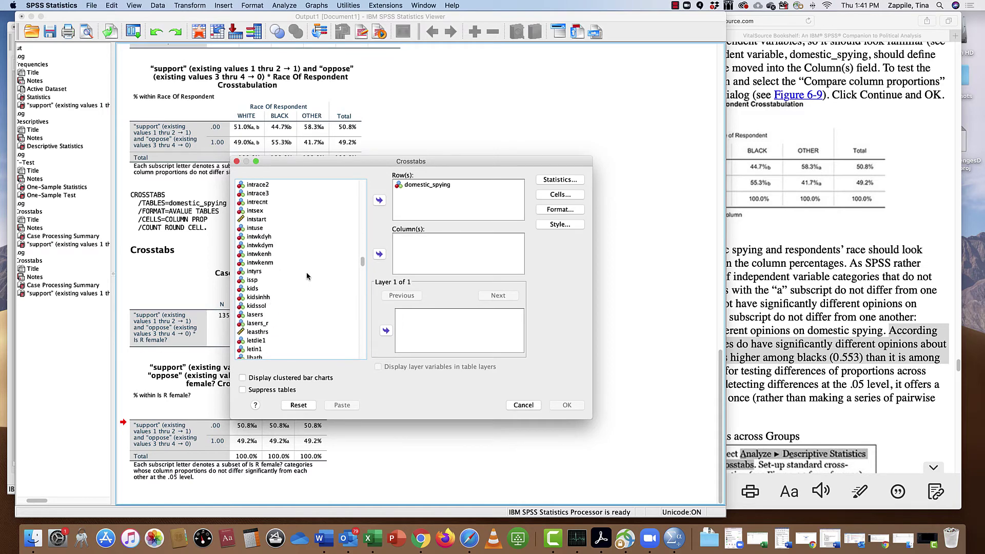
pyautogui.click(257, 289)
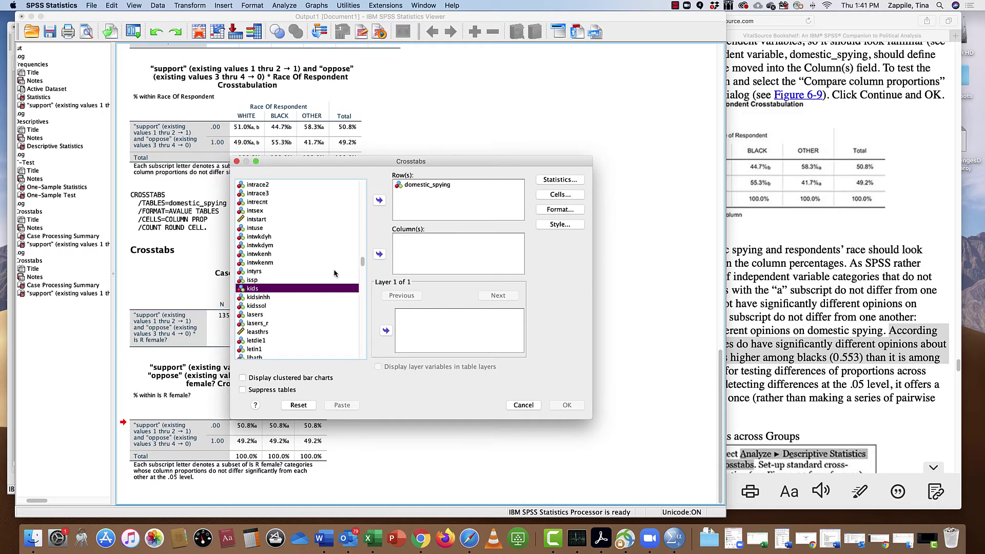
pyautogui.click(380, 255)
pyautogui.click(573, 406)
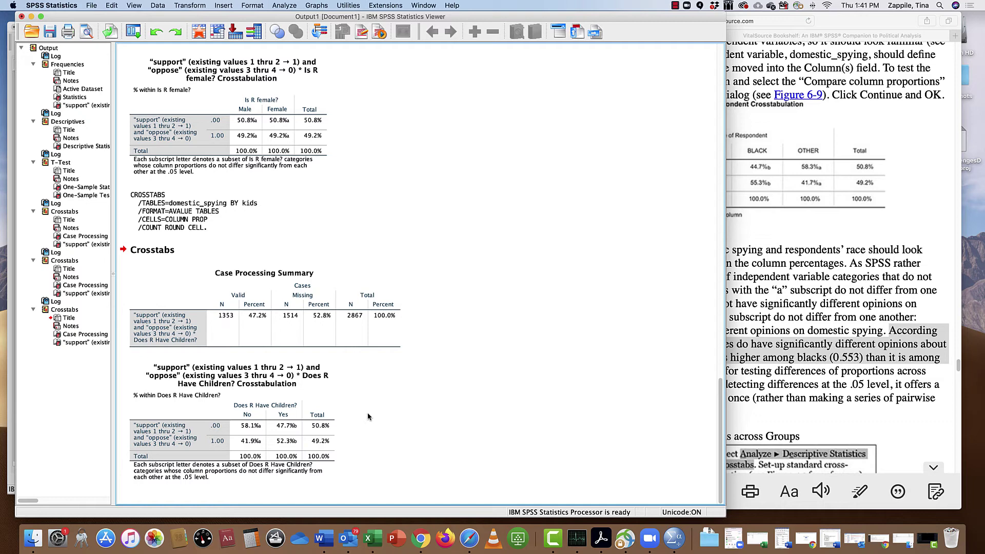
# Step: Examine the percentages and subscripts in the crosstabulation by having children, and switch back to the textbook in Safari
pyautogui.click(269, 443)
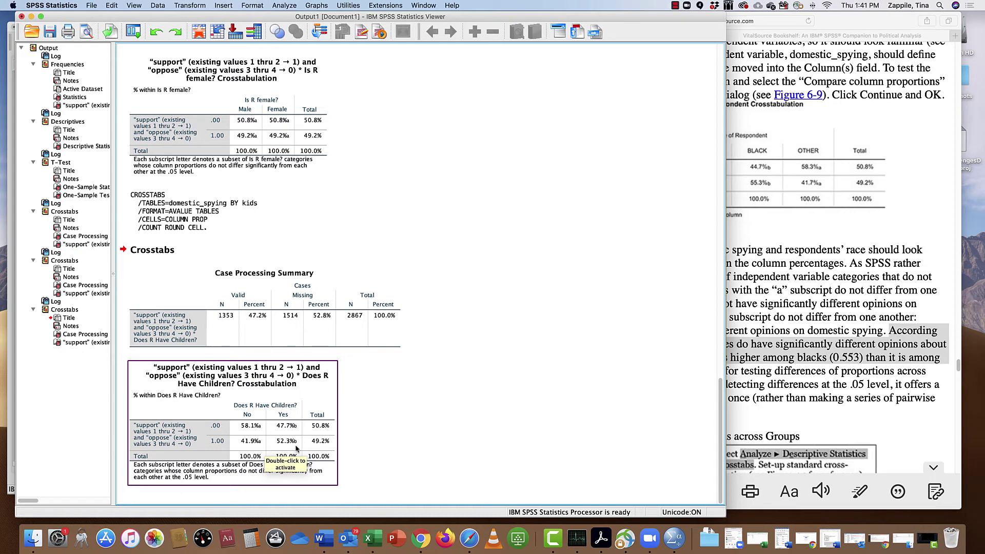
pyautogui.press('super+Tab')
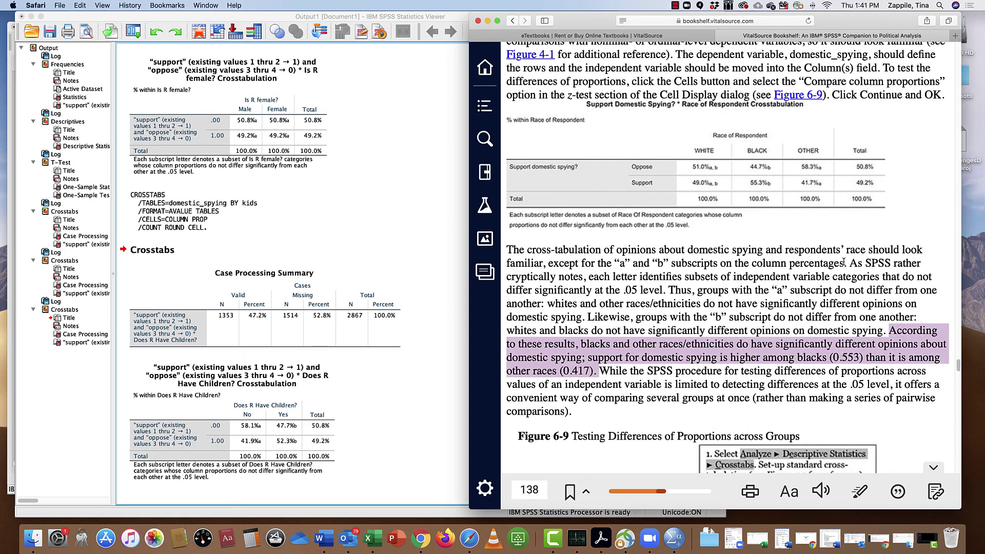
# Step: Switch back to the SPSS output and select the domestic spying by having children crosstabulation to review its column percentages and subscripts
pyautogui.click(278, 444)
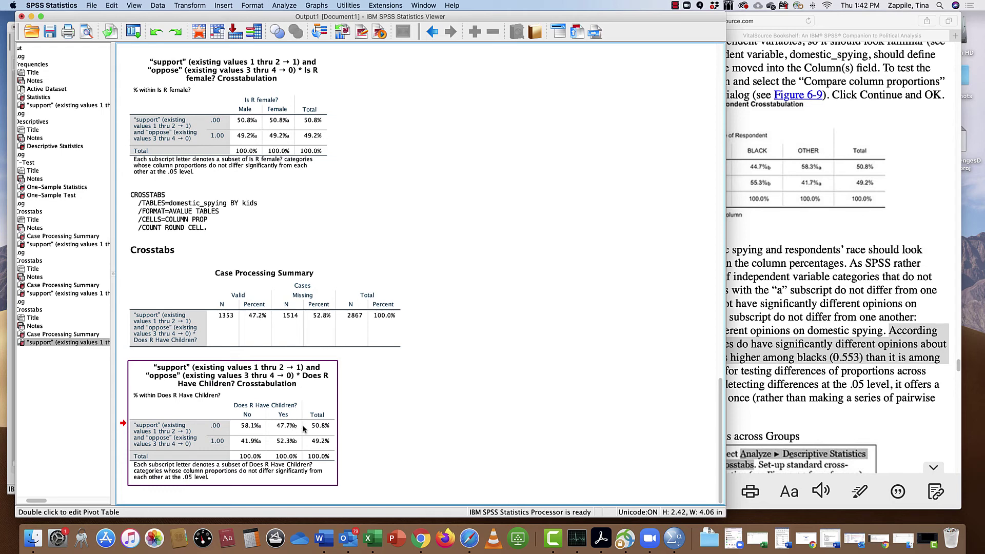
pyautogui.click(458, 456)
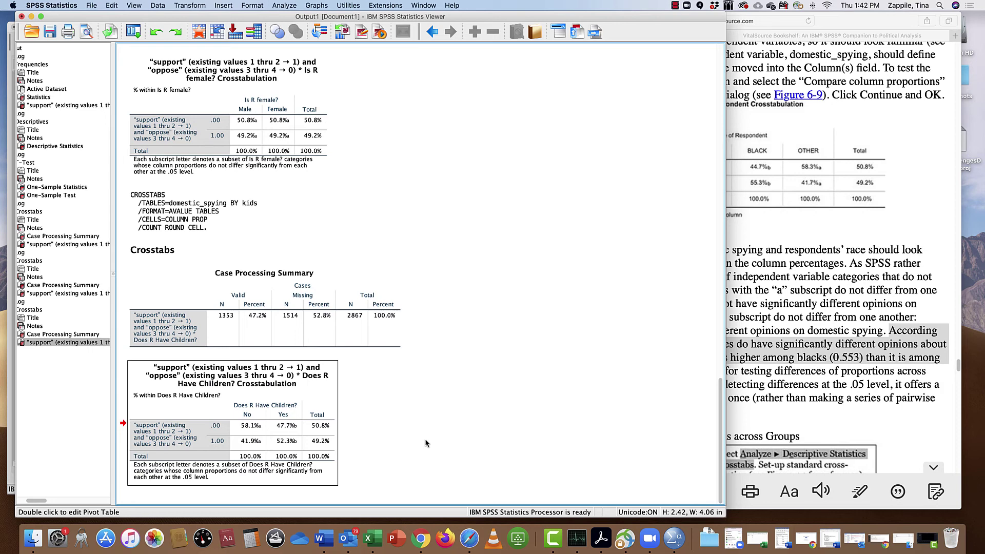
# Step: Return to the textbook in Safari and find the start of the section "Making Inferences about Sample Proportions", briefly selecting its heading
pyautogui.click(802, 359)
pyautogui.scroll(5, 802, 359)
pyautogui.scroll(10, 801, 359)
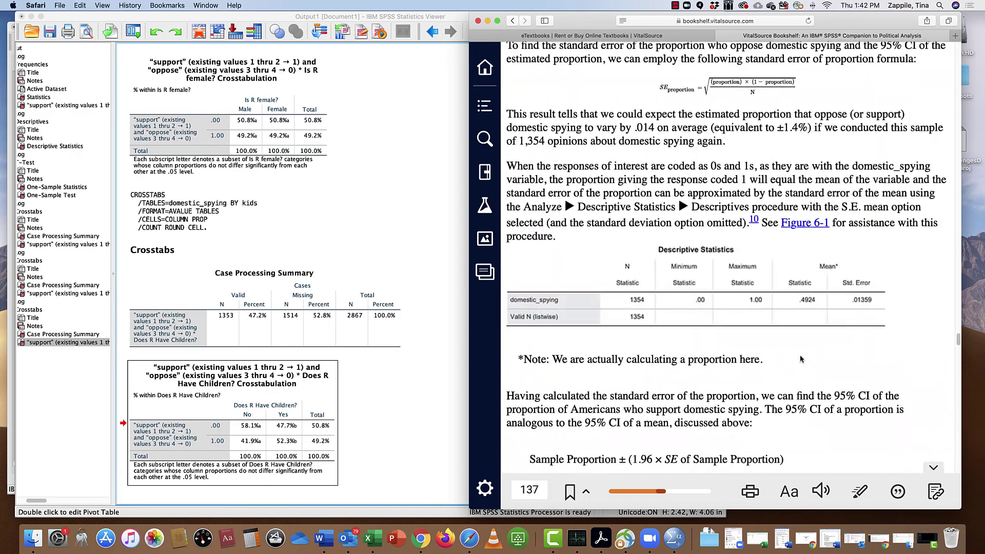
pyautogui.scroll(10, 802, 359)
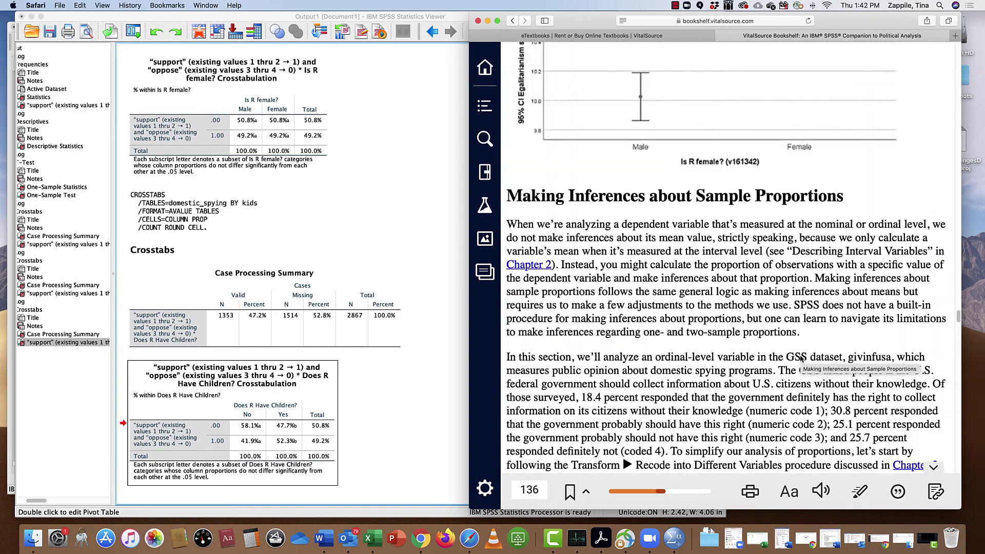
pyautogui.scroll(1, 802, 359)
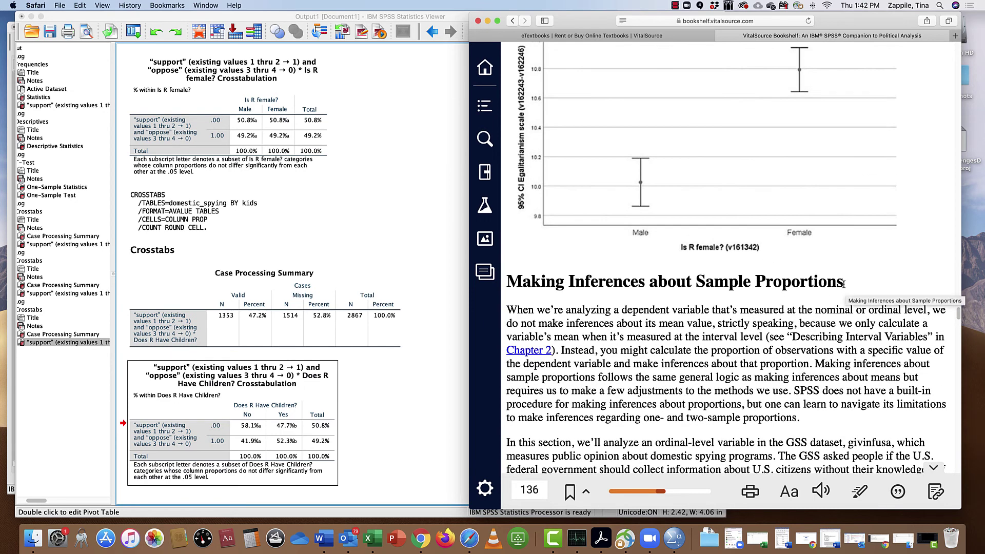
pyautogui.moveTo(844, 284); pyautogui.dragTo(557, 283)
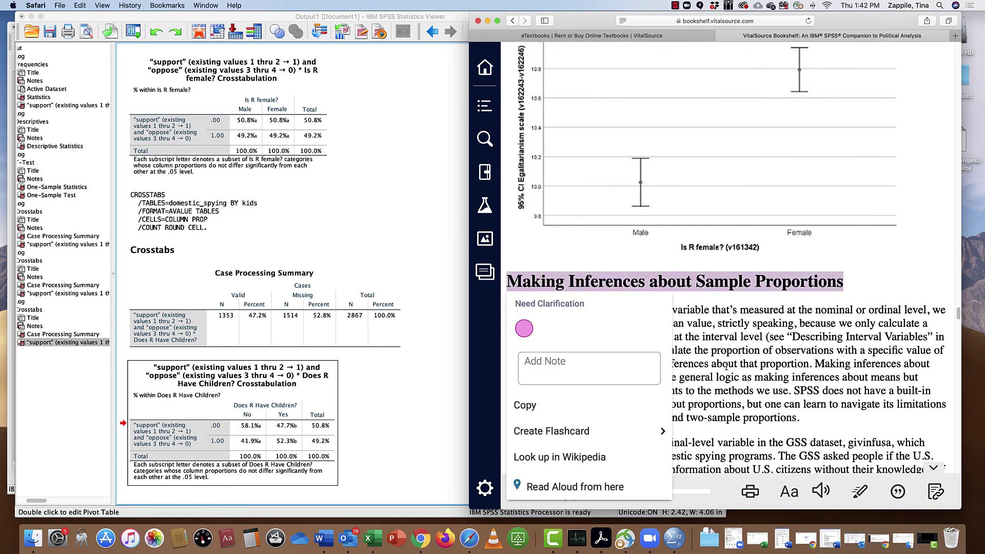
pyautogui.click(694, 349)
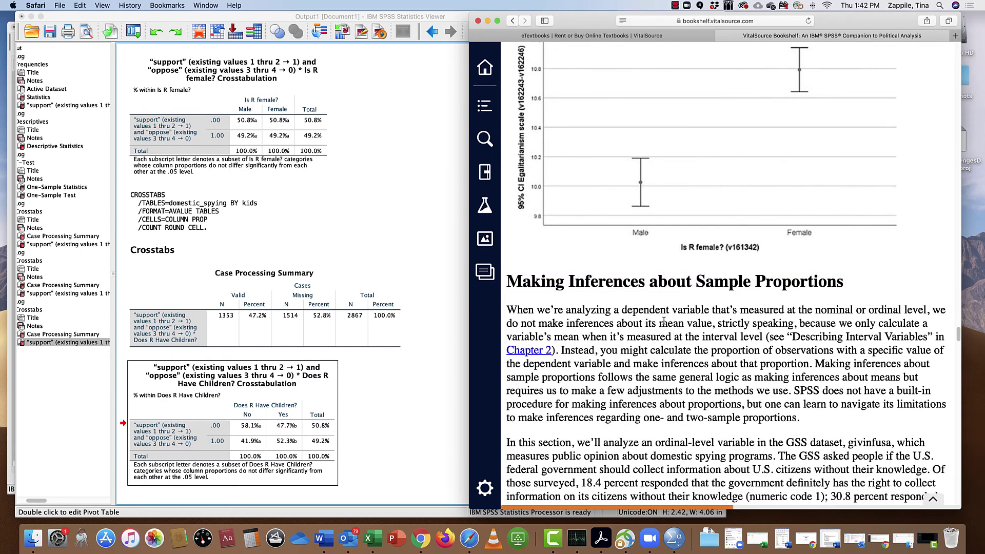